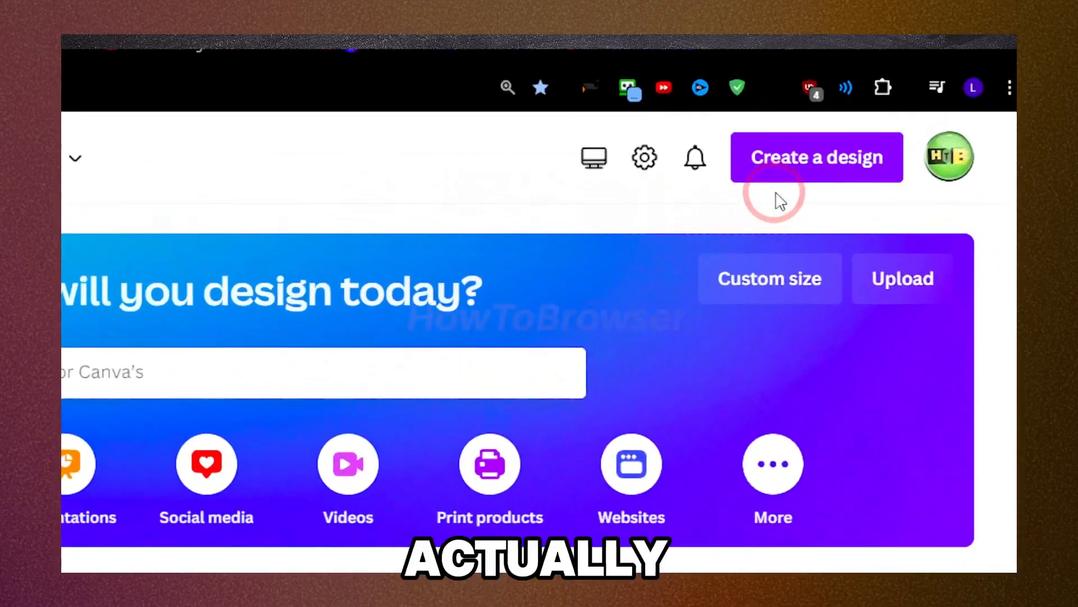
Step: Create a new blank YouTube Thumbnail design
{"action": "left_click", "coordinate": [907, 110]}
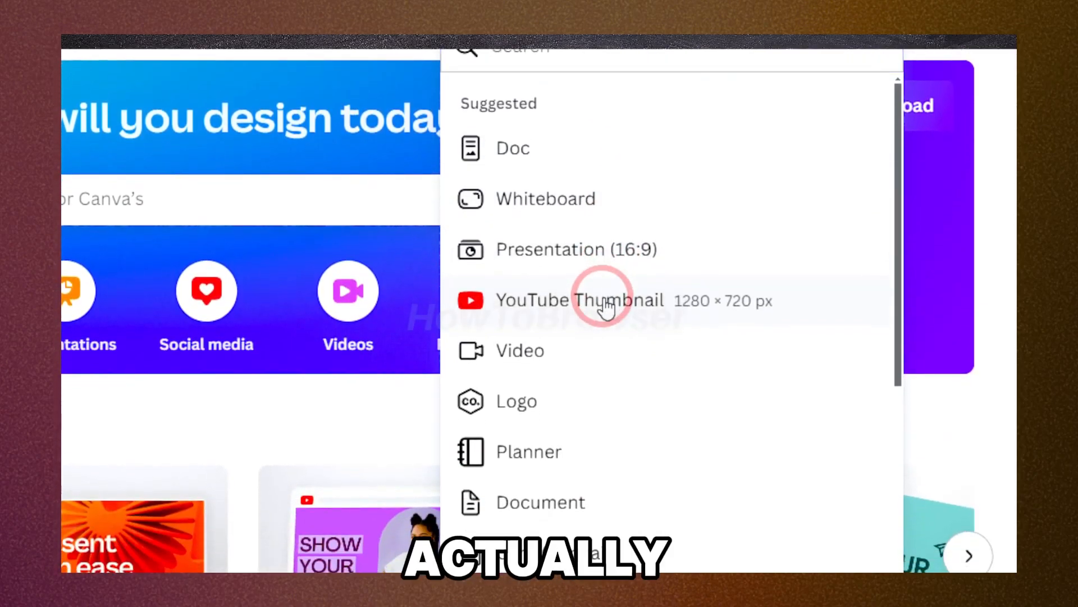
{"action": "left_click", "coordinate": [605, 303]}
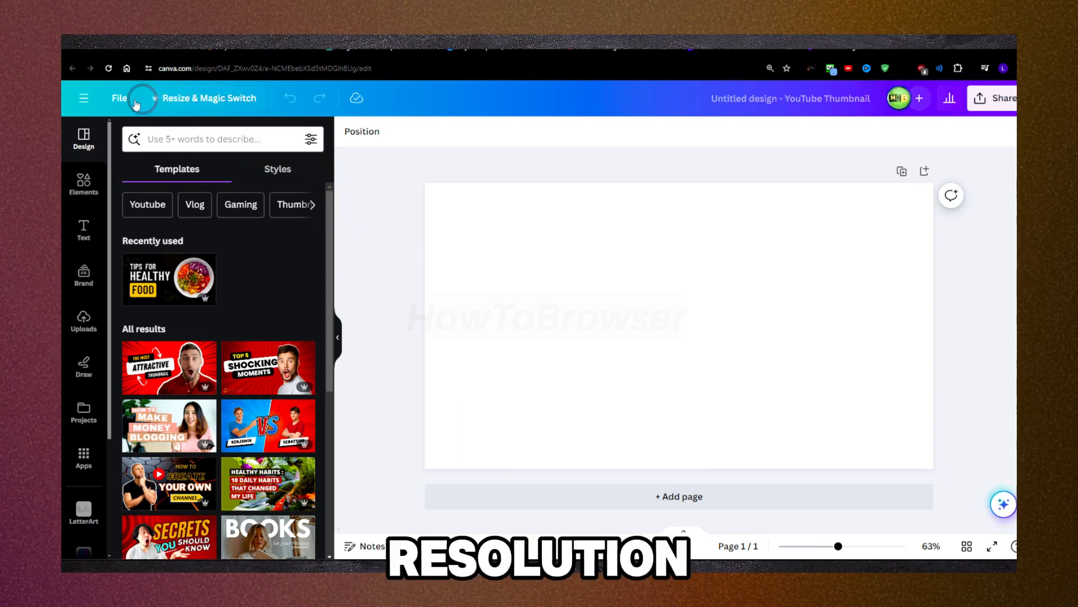
{"action": "left_click", "coordinate": [179, 99]}
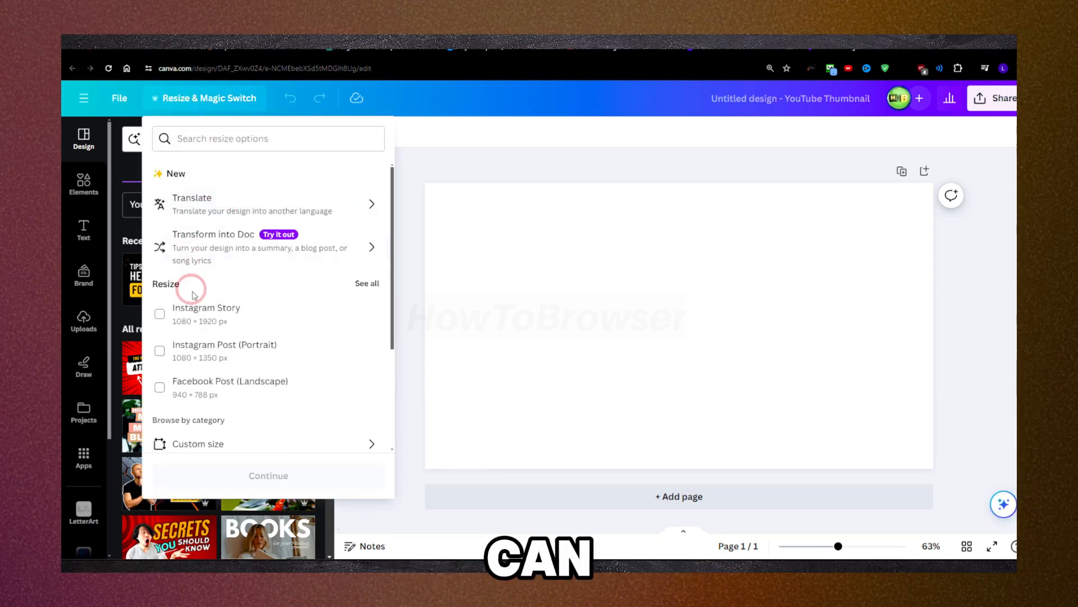
{"action": "scroll", "coordinate": [203, 314], "scroll_direction": "down", "scroll_amount": 1}
{"action": "left_click", "coordinate": [198, 392]}
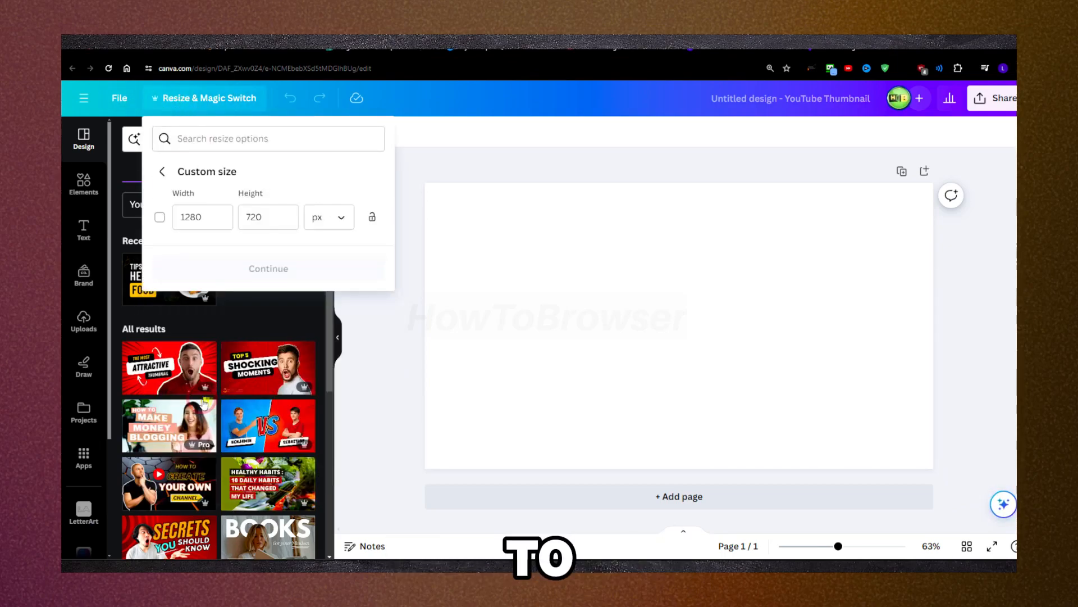
{"action": "left_click", "coordinate": [197, 222]}
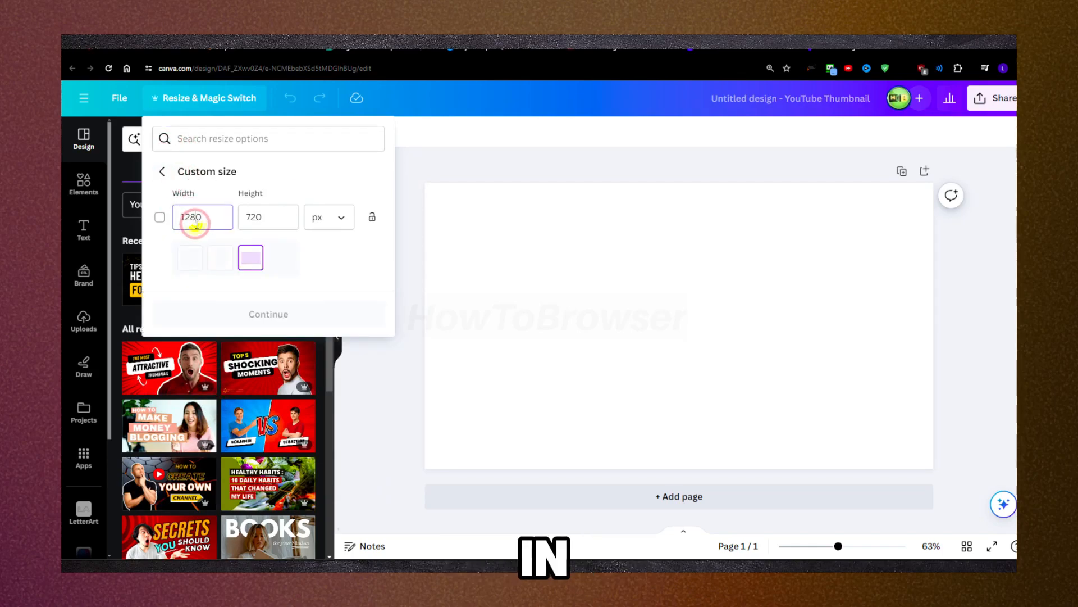
{"action": "left_click", "coordinate": [210, 255]}
{"action": "left_click", "coordinate": [197, 256]}
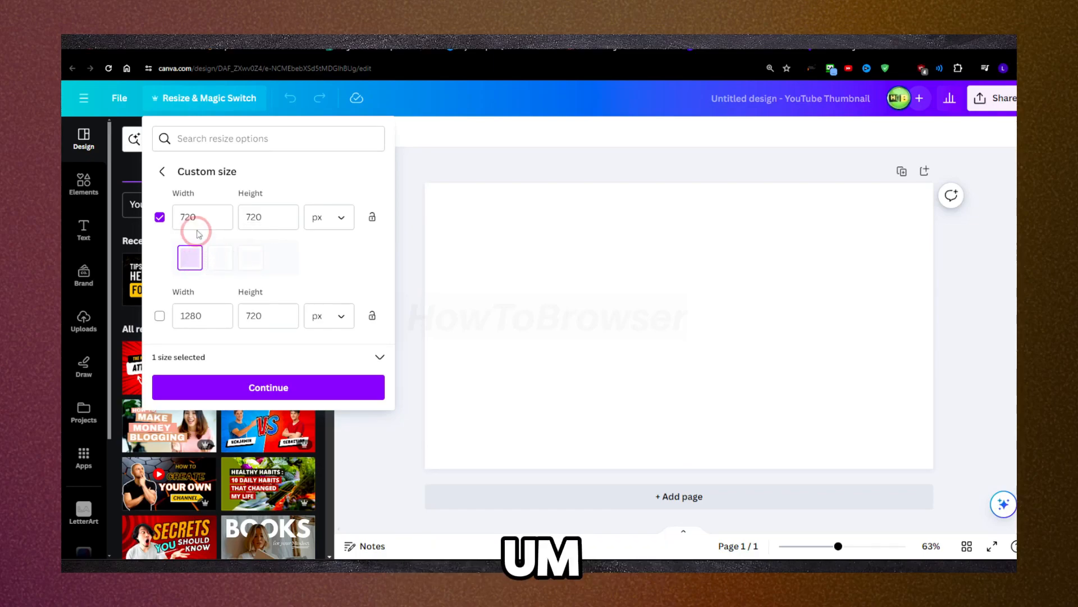
{"action": "left_click", "coordinate": [160, 316]}
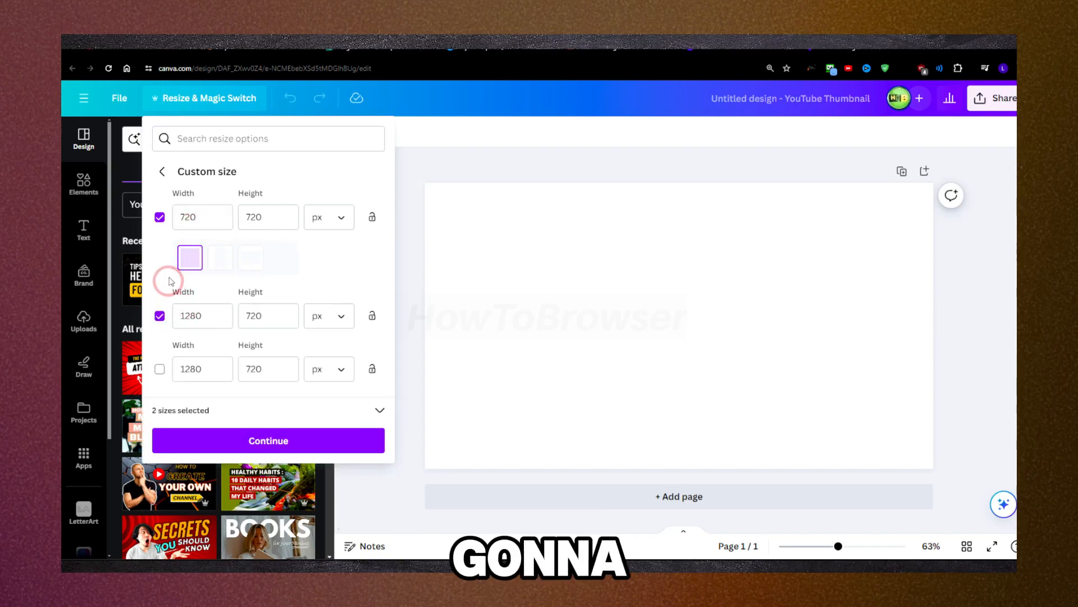
{"action": "left_click", "coordinate": [160, 369]}
{"action": "scroll", "coordinate": [193, 402], "scroll_direction": "down", "scroll_amount": 1}
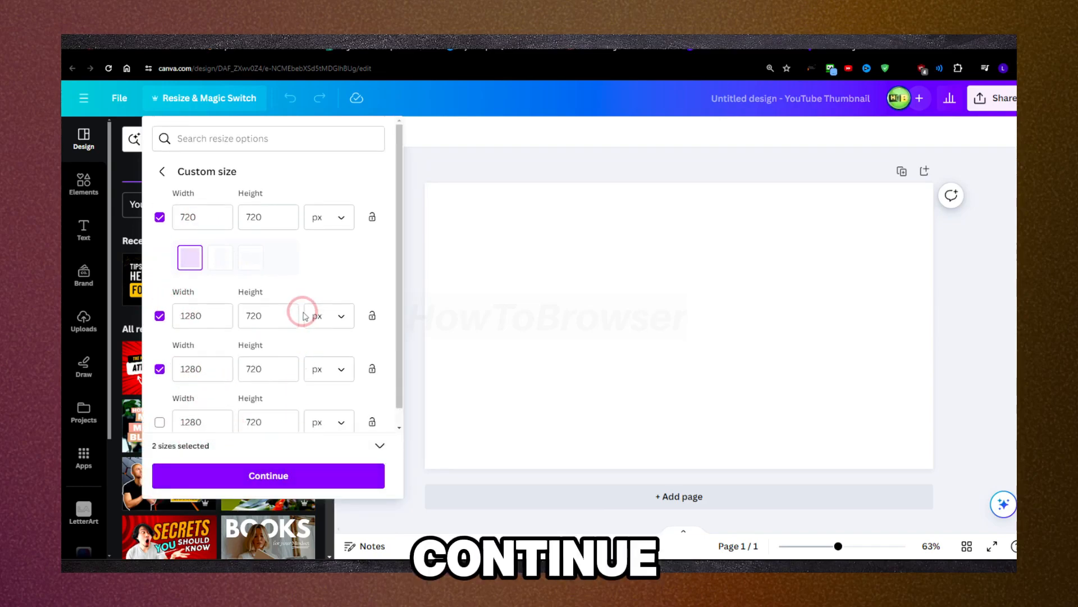
{"action": "left_click", "coordinate": [539, 315]}
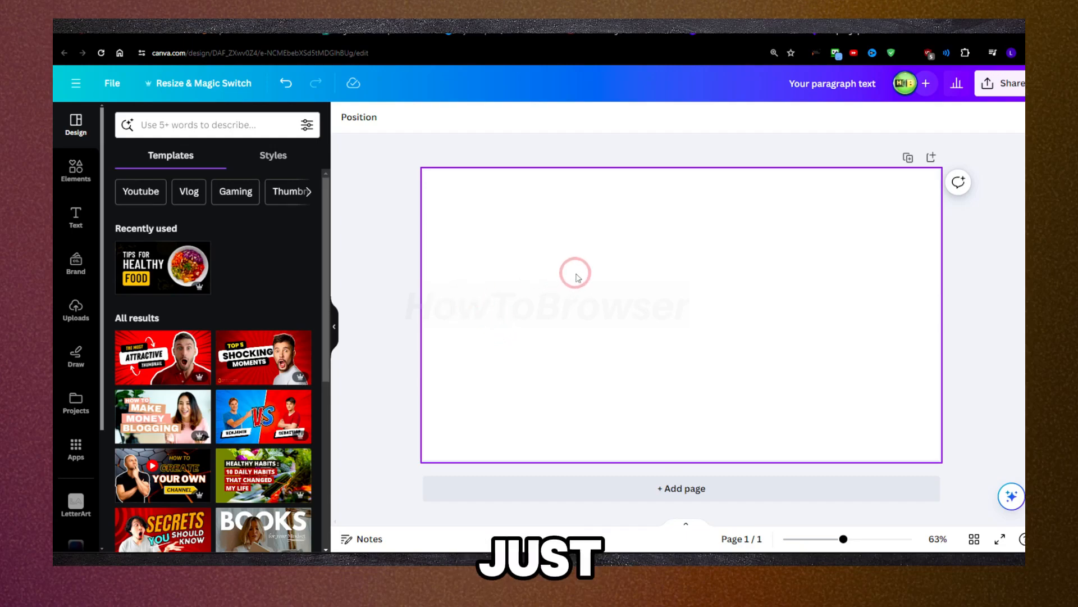
Step: Add a text box to the blank page and replace its placeholder with "WELCOME"
{"action": "key", "text": "t"}
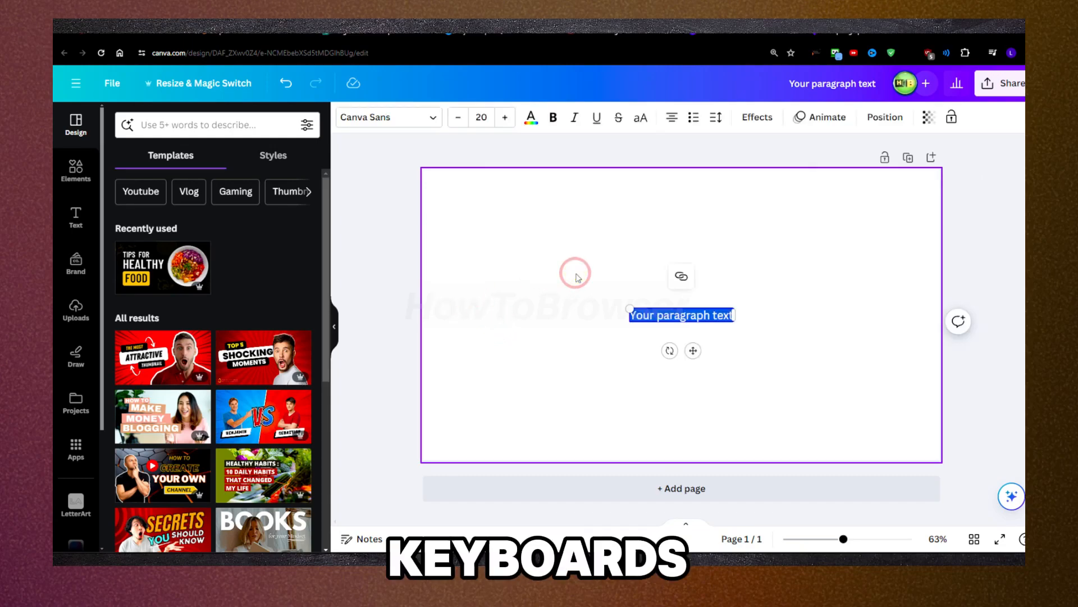
{"action": "left_click", "coordinate": [660, 316]}
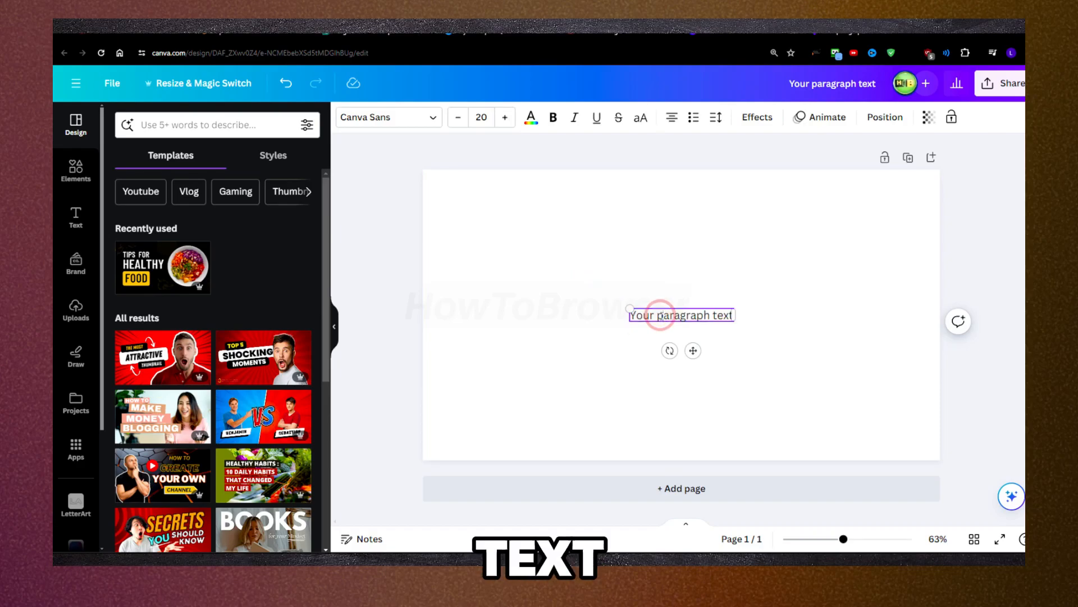
{"action": "triple_click", "coordinate": [660, 316]}
{"action": "key", "text": "Caps_Lock"}
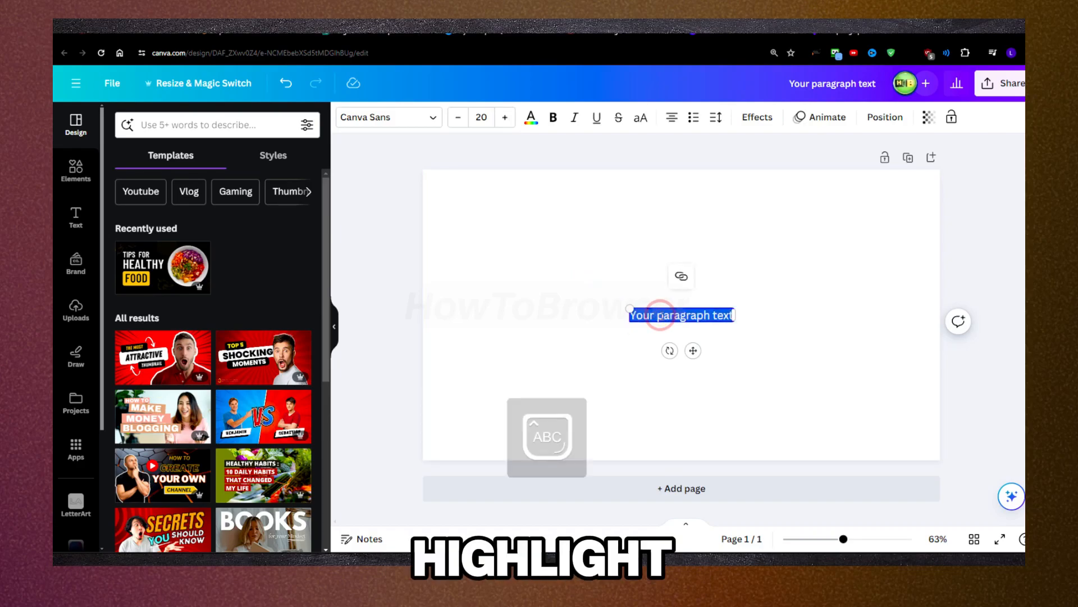
{"action": "type", "text": "WELCOME"}
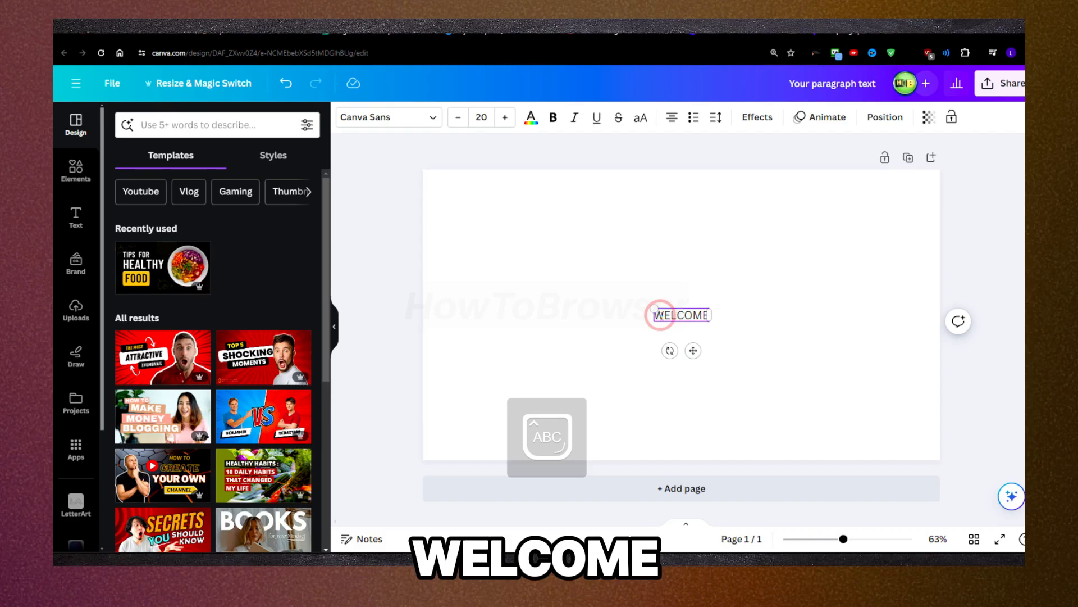
{"action": "left_click", "coordinate": [580, 284]}
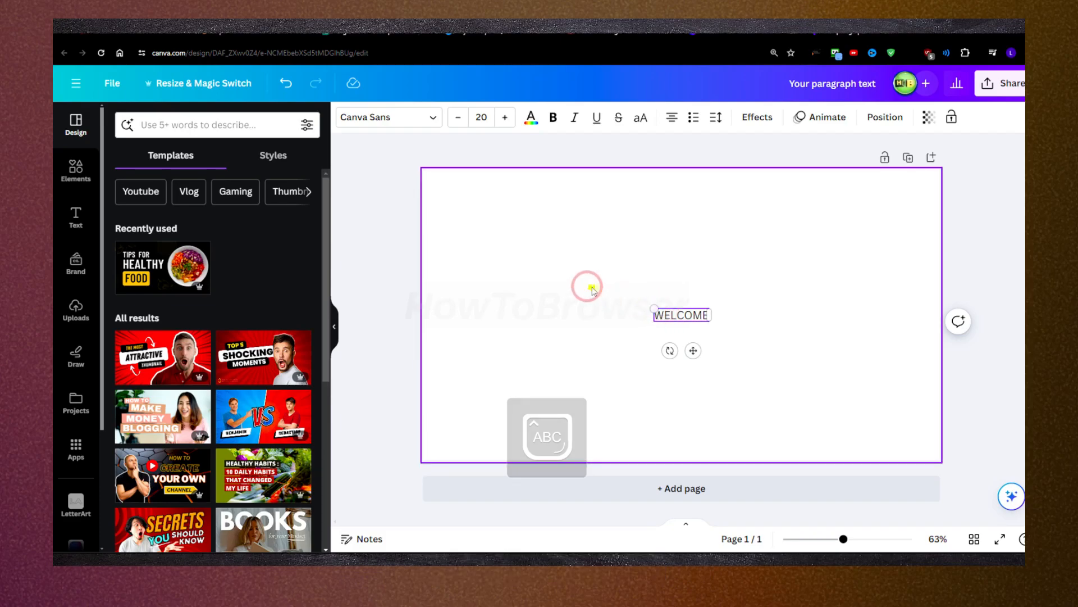
Step: Enlarge the WELCOME text across the middle of the page to font size 135
{"action": "left_click", "coordinate": [695, 320]}
{"action": "left_click_drag", "start_coordinate": [715, 323], "coordinate": [840, 369]}
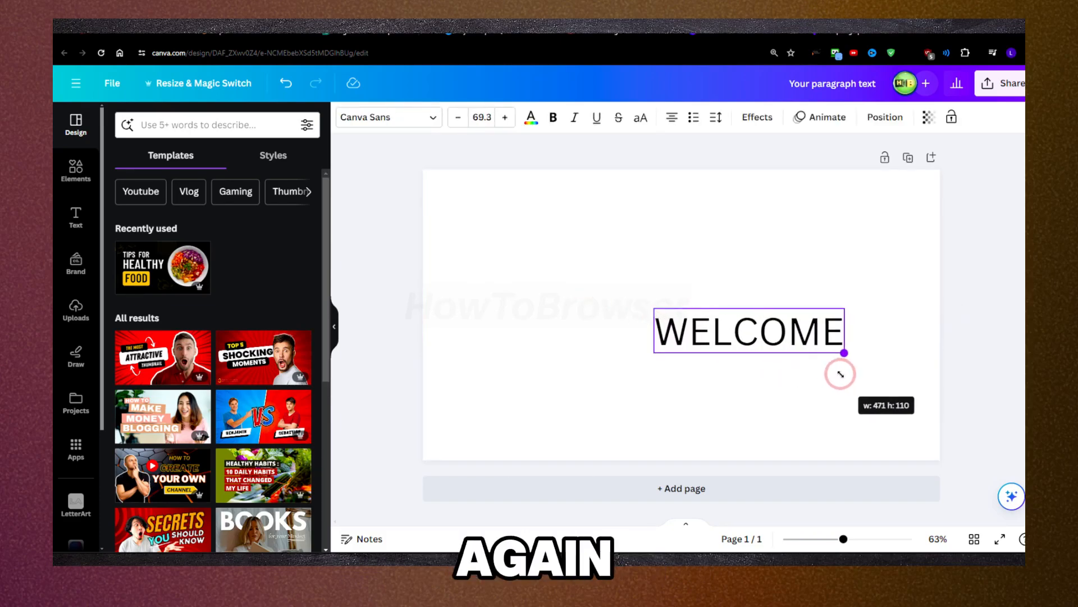
{"action": "left_click_drag", "start_coordinate": [653, 308], "coordinate": [480, 243]}
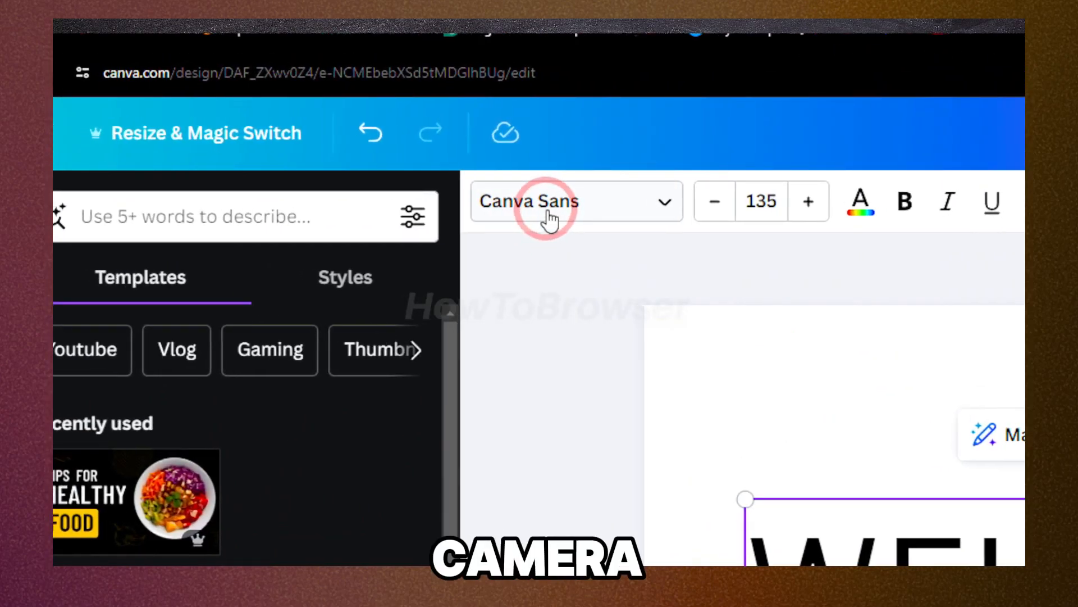
Step: Browse the recommended, recently used and popular fonts available for the WELCOME text
{"action": "left_click", "coordinate": [547, 219]}
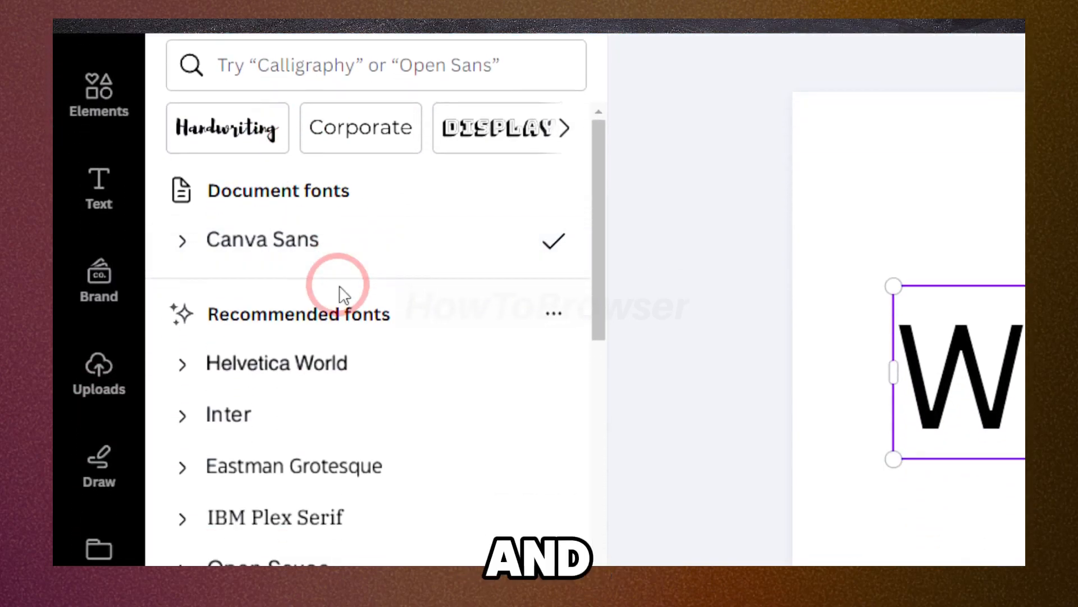
{"action": "scroll", "coordinate": [344, 295], "scroll_direction": "down", "scroll_amount": 6}
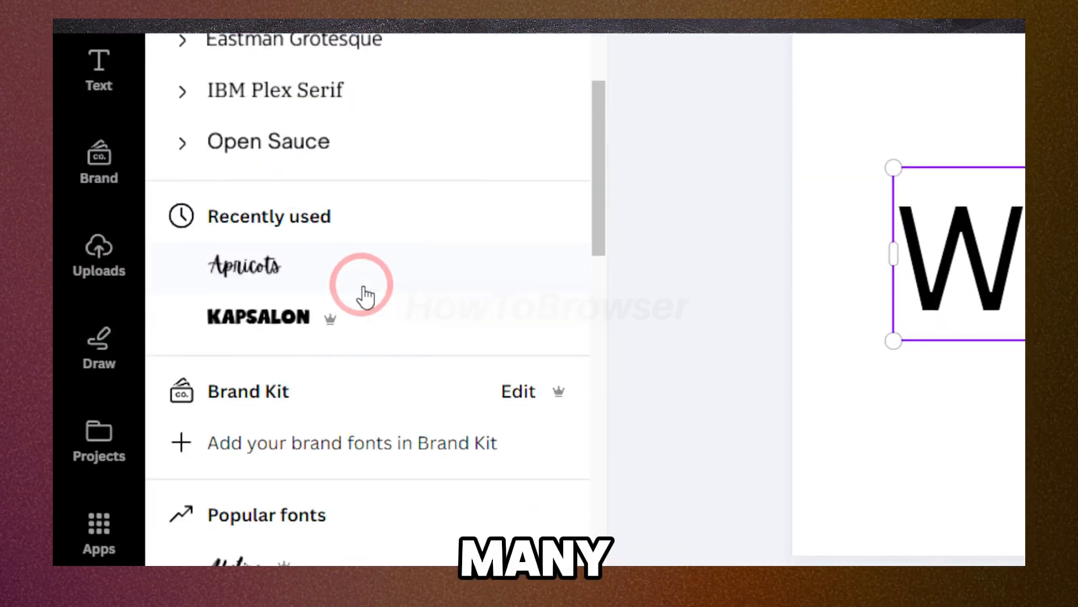
{"action": "scroll", "coordinate": [367, 295], "scroll_direction": "down", "scroll_amount": 7}
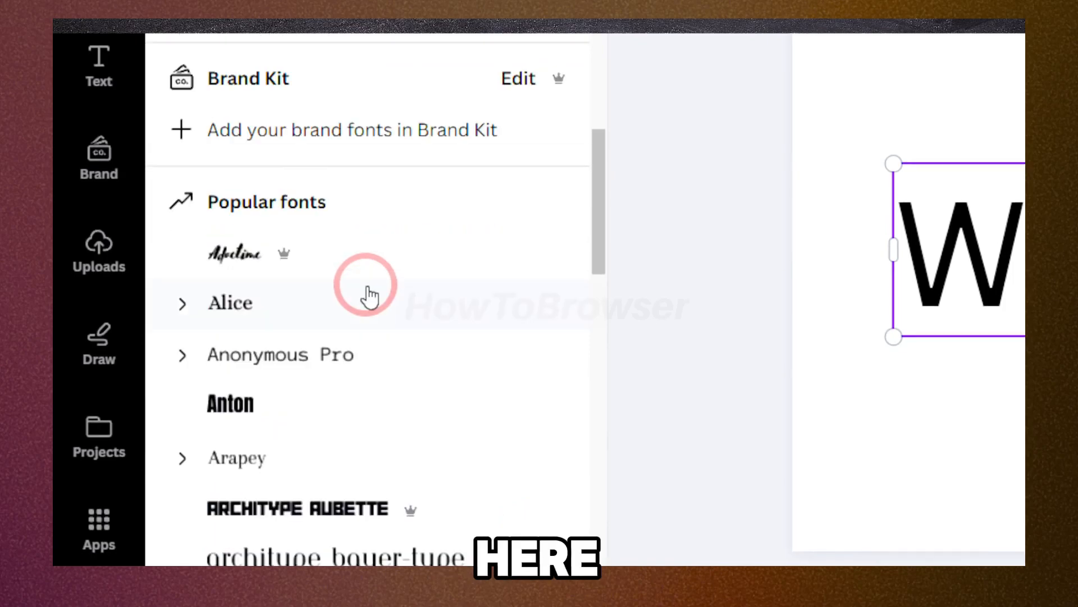
{"action": "scroll", "coordinate": [369, 296], "scroll_direction": "down", "scroll_amount": 18}
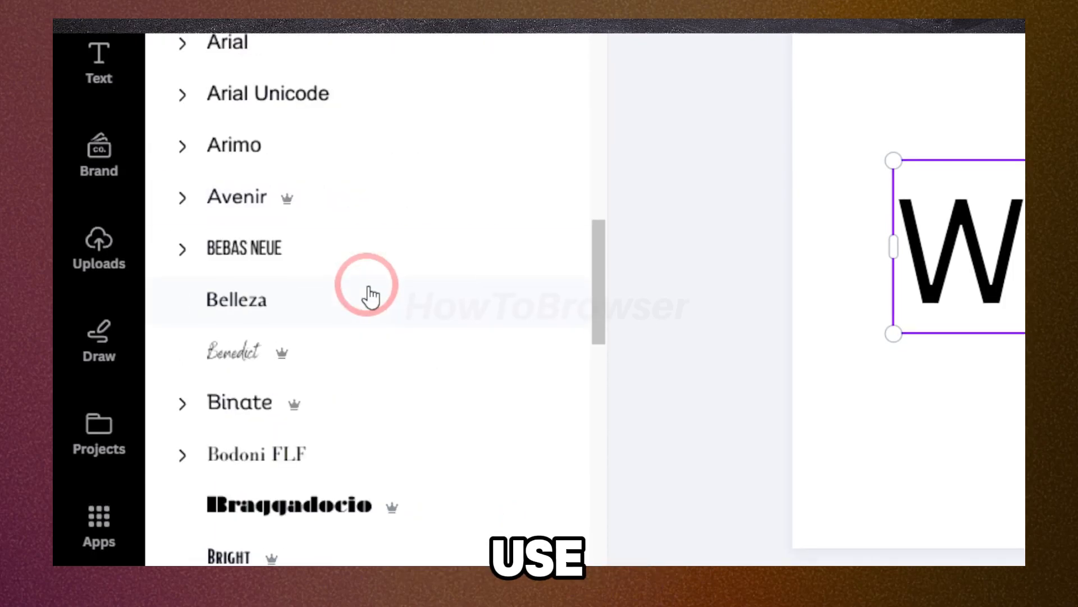
{"action": "scroll", "coordinate": [369, 296], "scroll_direction": "down", "scroll_amount": 5}
{"action": "scroll", "coordinate": [370, 296], "scroll_direction": "down", "scroll_amount": 5}
{"action": "scroll", "coordinate": [371, 296], "scroll_direction": "up", "scroll_amount": 11}
{"action": "scroll", "coordinate": [372, 296], "scroll_direction": "up", "scroll_amount": 5}
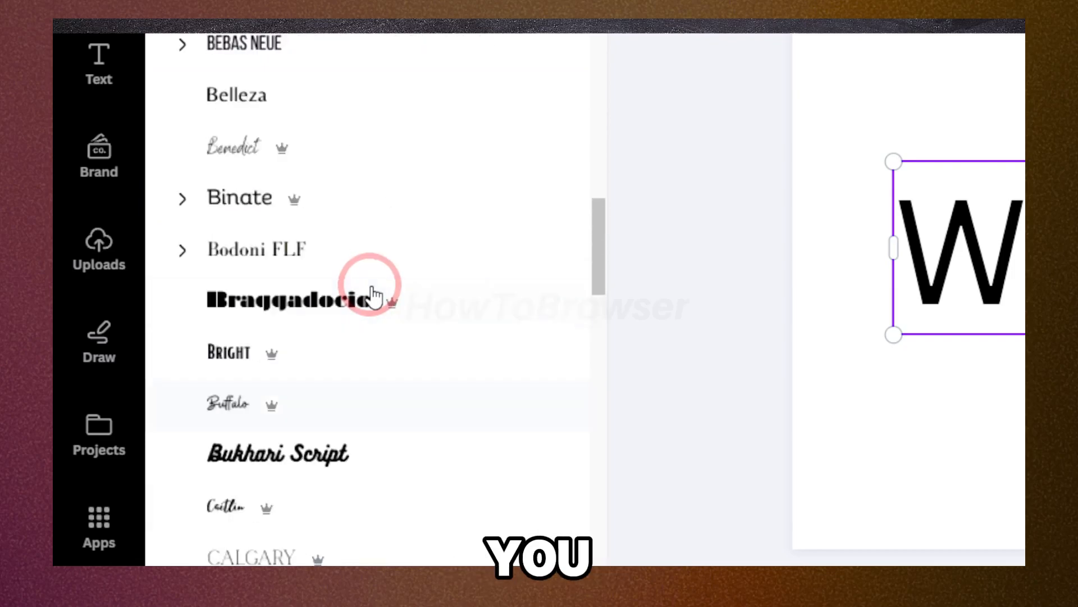
{"action": "scroll", "coordinate": [374, 296], "scroll_direction": "up", "scroll_amount": 5}
{"action": "scroll", "coordinate": [374, 296], "scroll_direction": "up", "scroll_amount": 3}
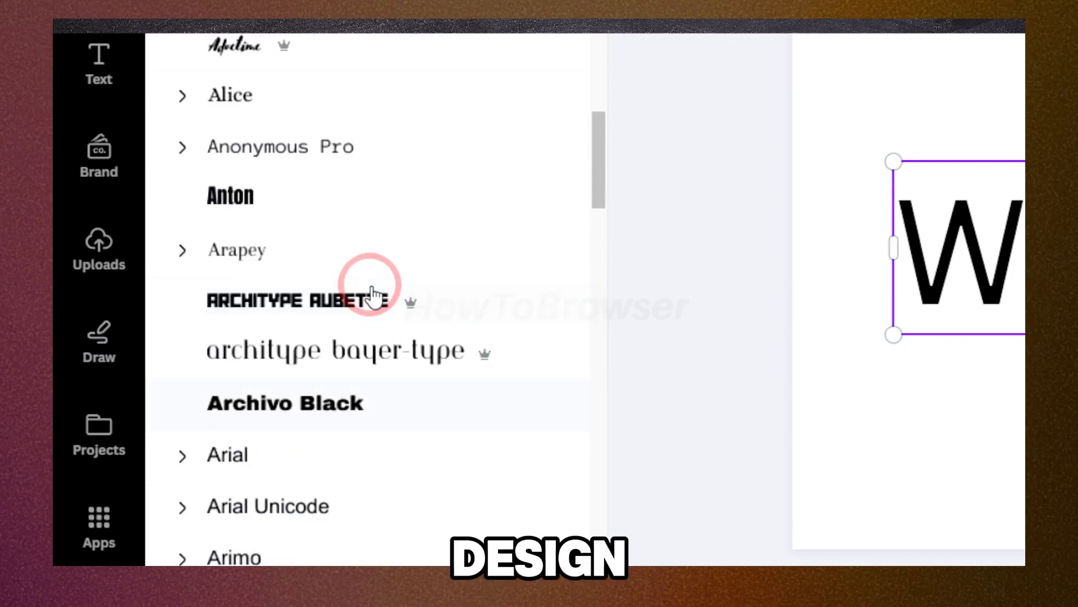
{"action": "scroll", "coordinate": [373, 296], "scroll_direction": "up", "scroll_amount": 10}
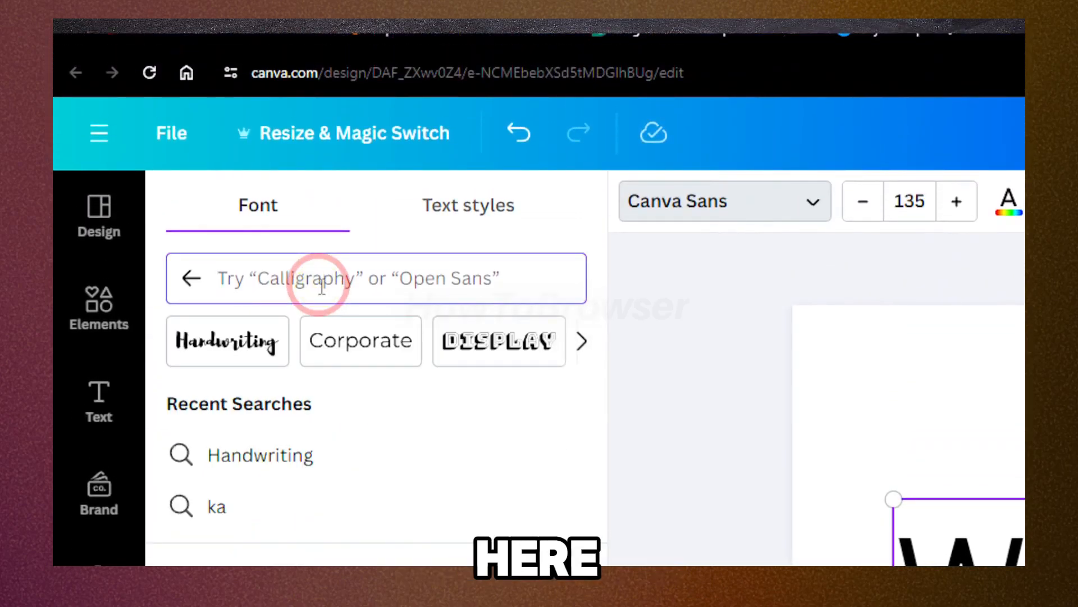
Step: Search the fonts for "bol" and look through the suggestions, bold typefaces and Pro markings
{"action": "type", "text": "BO"}
{"action": "key", "text": "BackSpace"}
{"action": "key", "text": "BackSpace"}
{"action": "type", "text": "bol"}
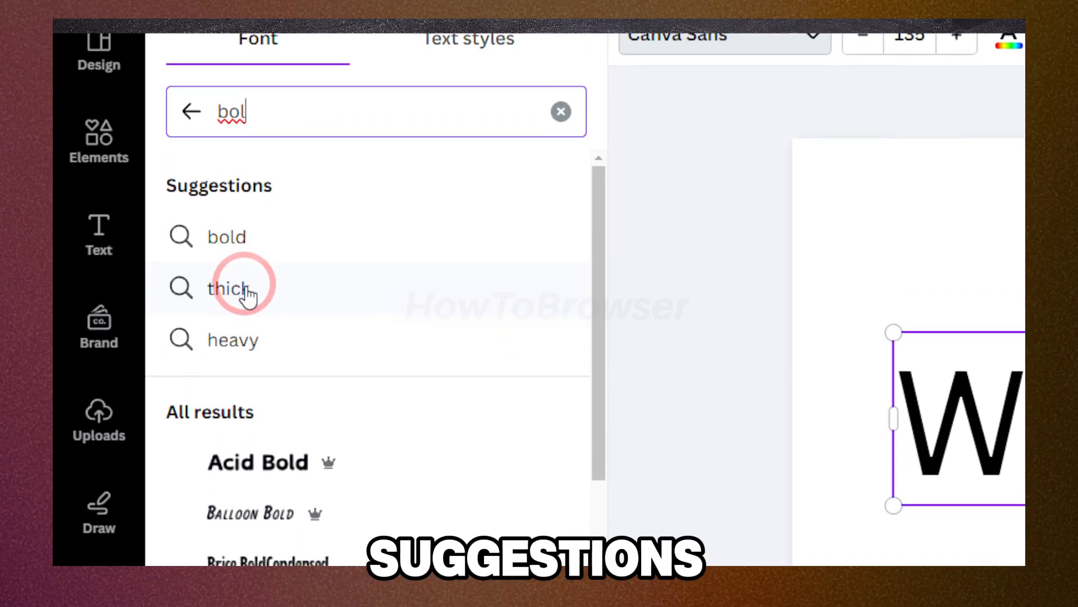
{"action": "scroll", "coordinate": [297, 466], "scroll_direction": "down", "scroll_amount": 3}
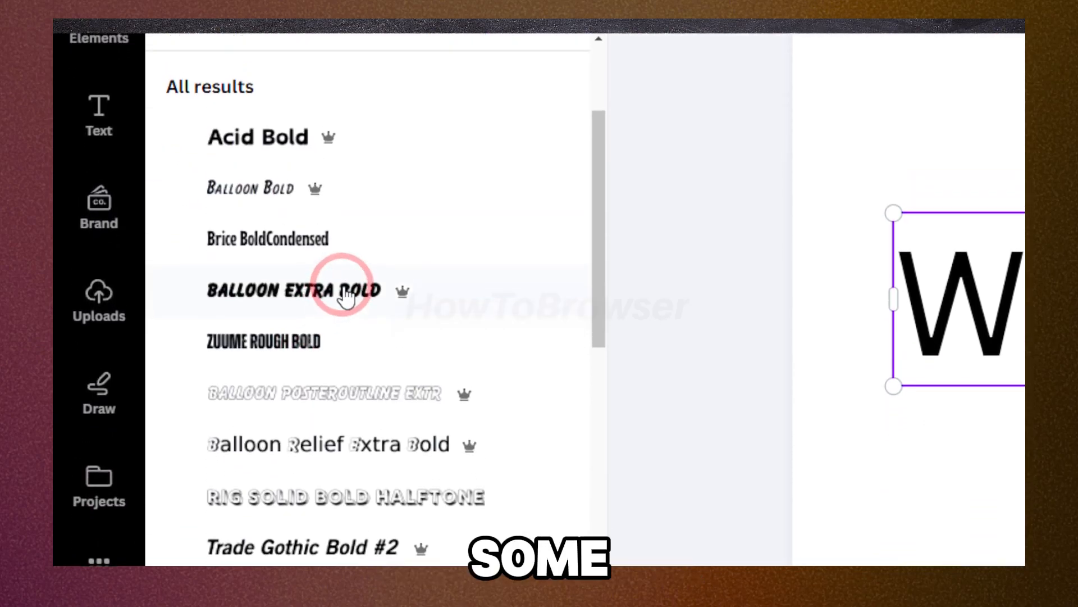
{"action": "scroll", "coordinate": [359, 261], "scroll_direction": "down", "scroll_amount": 4}
{"action": "scroll", "coordinate": [364, 295], "scroll_direction": "down", "scroll_amount": 6}
{"action": "scroll", "coordinate": [362, 295], "scroll_direction": "down", "scroll_amount": 2}
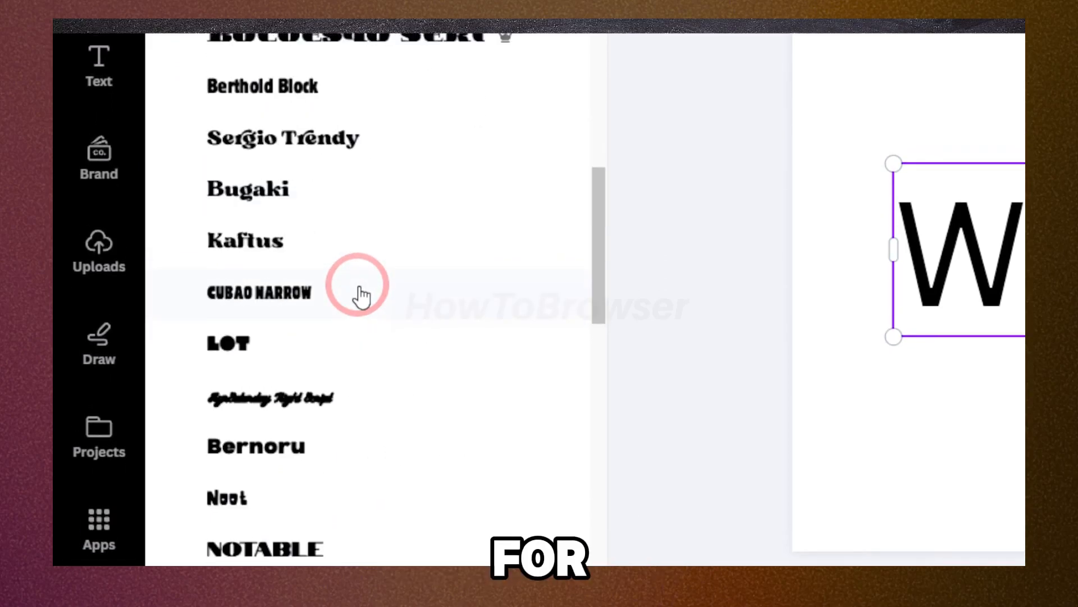
{"action": "mouse_move", "coordinate": [505, 39]}
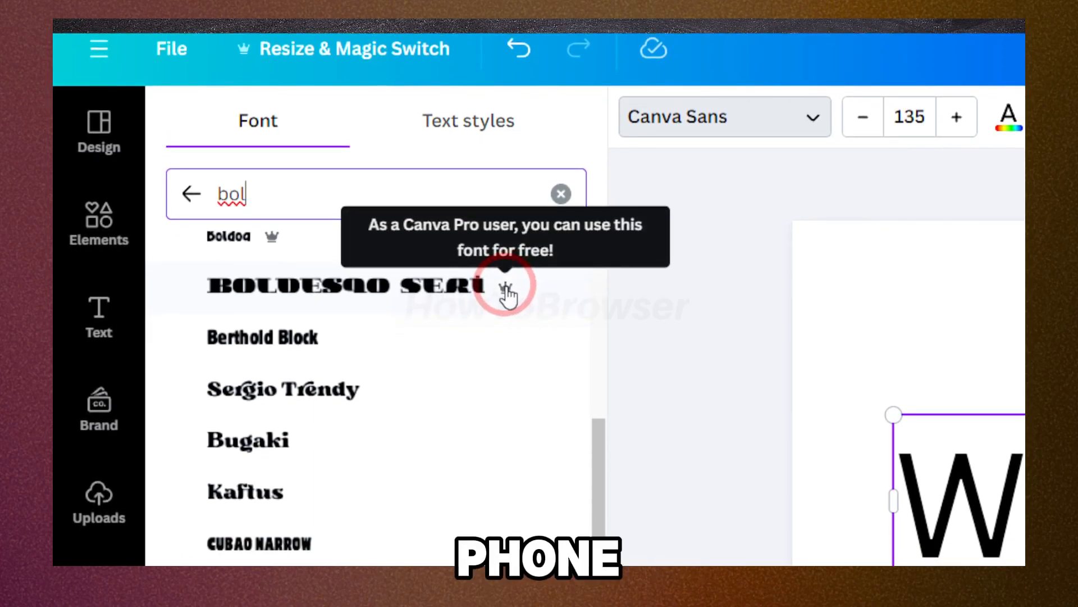
Step: Try the Boldesqo Serif, Lot, Bernoru and Notable fonts on the WELCOME text
{"action": "left_click", "coordinate": [363, 289]}
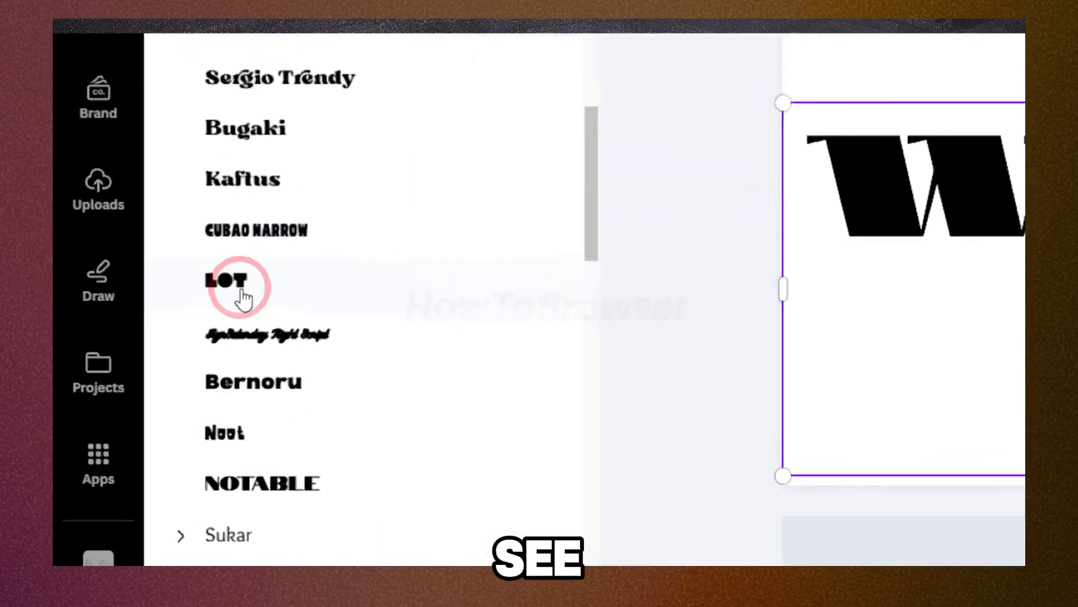
{"action": "left_click", "coordinate": [149, 362]}
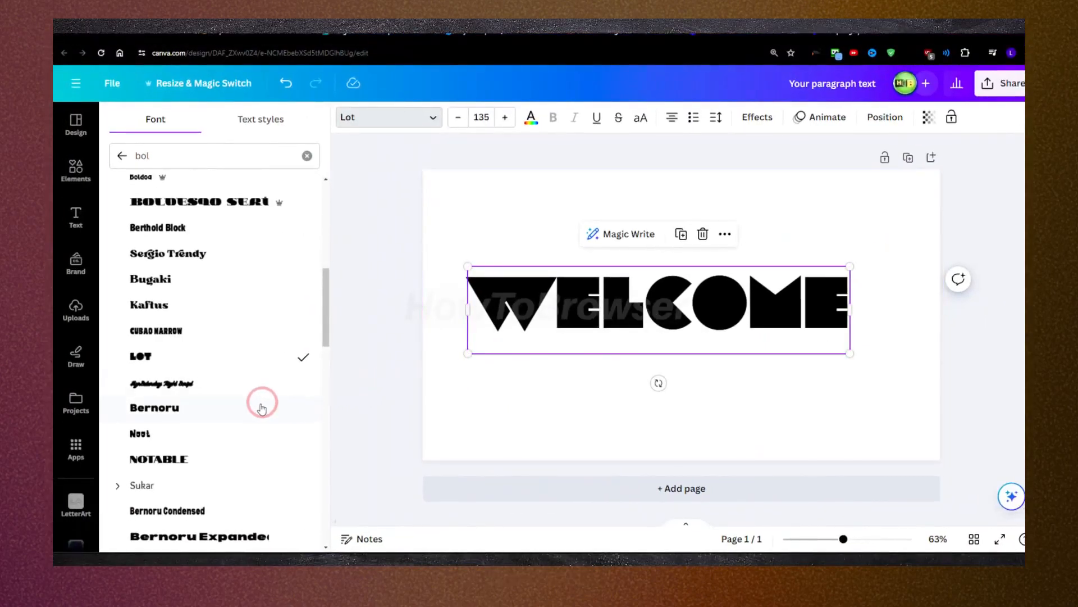
{"action": "left_click", "coordinate": [225, 409]}
{"action": "left_click", "coordinate": [208, 459]}
Step: Switch the font search to the suggested term "heavy" and apply Cubao Narrow to the WELCOME text
{"action": "scroll", "coordinate": [214, 370], "scroll_direction": "up", "scroll_amount": 3}
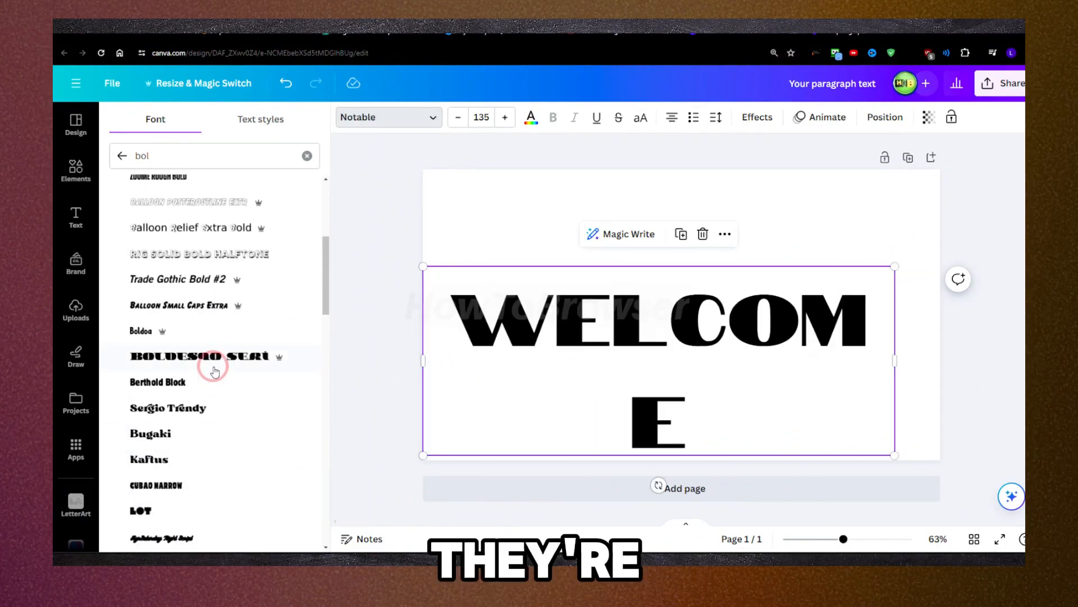
{"action": "scroll", "coordinate": [214, 371], "scroll_direction": "up", "scroll_amount": 5}
{"action": "left_click", "coordinate": [168, 270]}
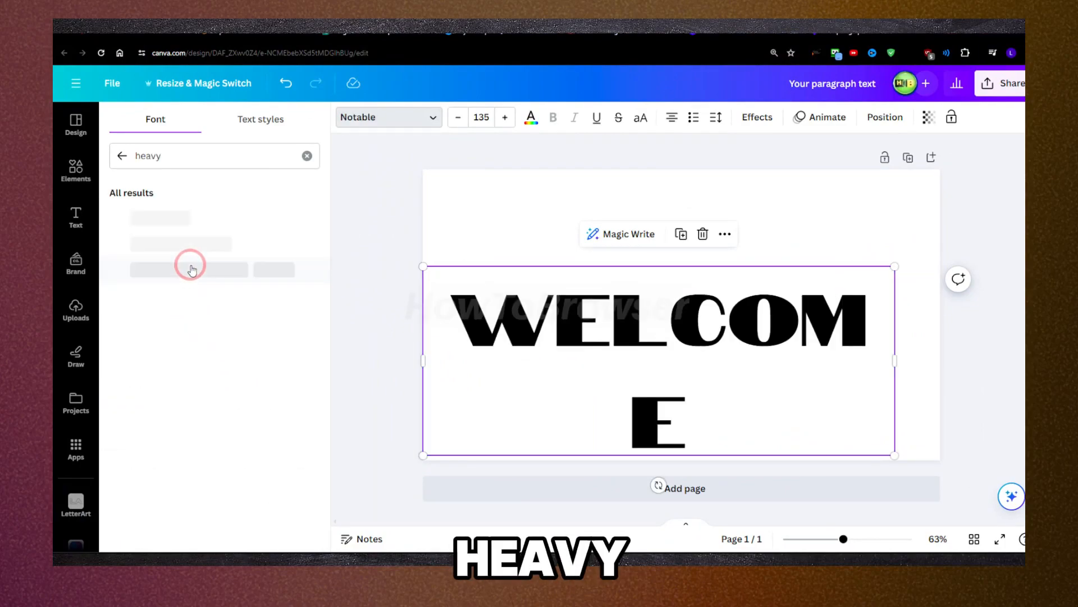
{"action": "left_click", "coordinate": [165, 395]}
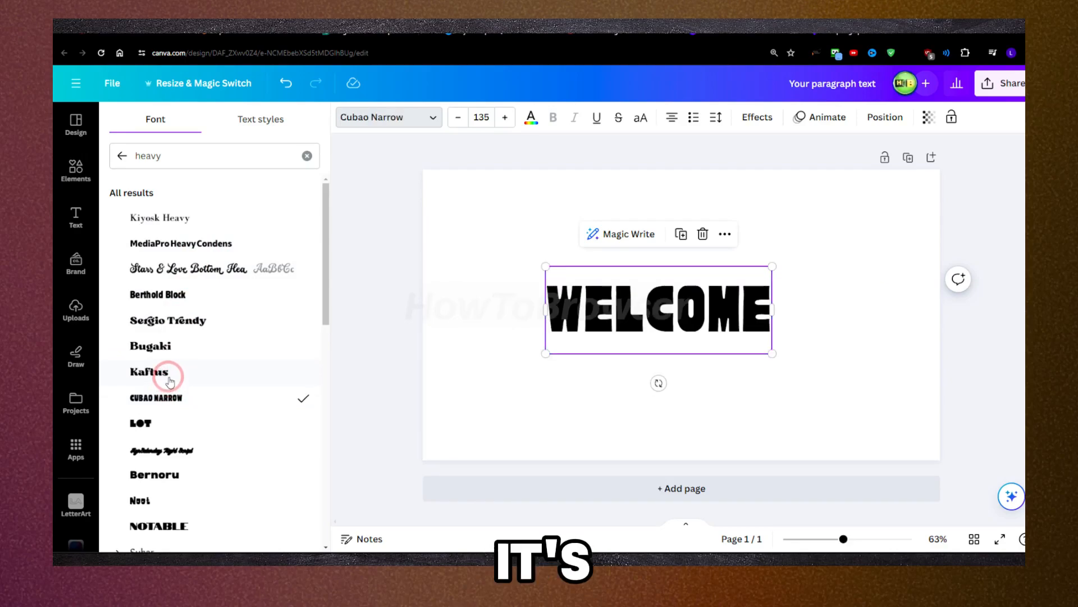
{"action": "left_click", "coordinate": [168, 375]}
{"action": "left_click", "coordinate": [161, 398]}
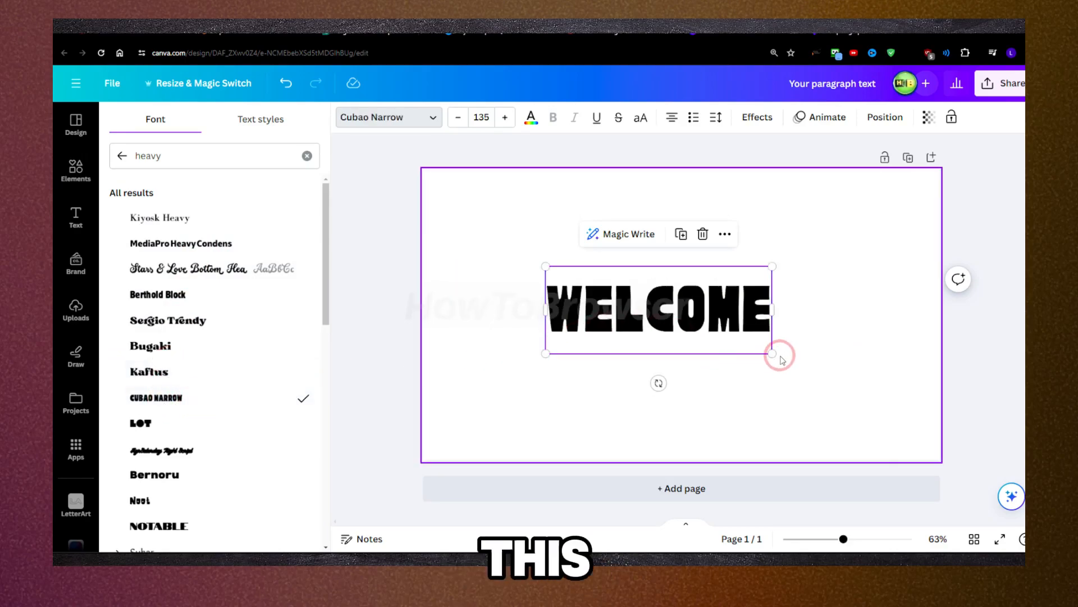
Step: Enlarge the text to size 218 at the page's bottom centre and change its wording to "NEW UPDATE"
{"action": "left_click_drag", "start_coordinate": [775, 355], "coordinate": [914, 407]}
{"action": "left_click_drag", "start_coordinate": [729, 335], "coordinate": [686, 388]}
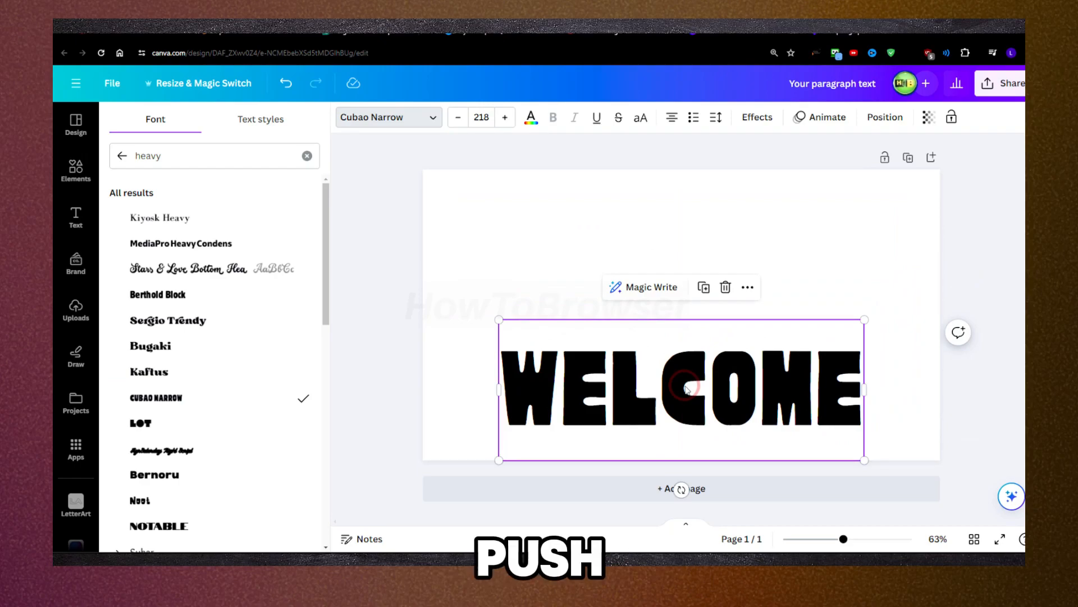
{"action": "double_click", "coordinate": [661, 368]}
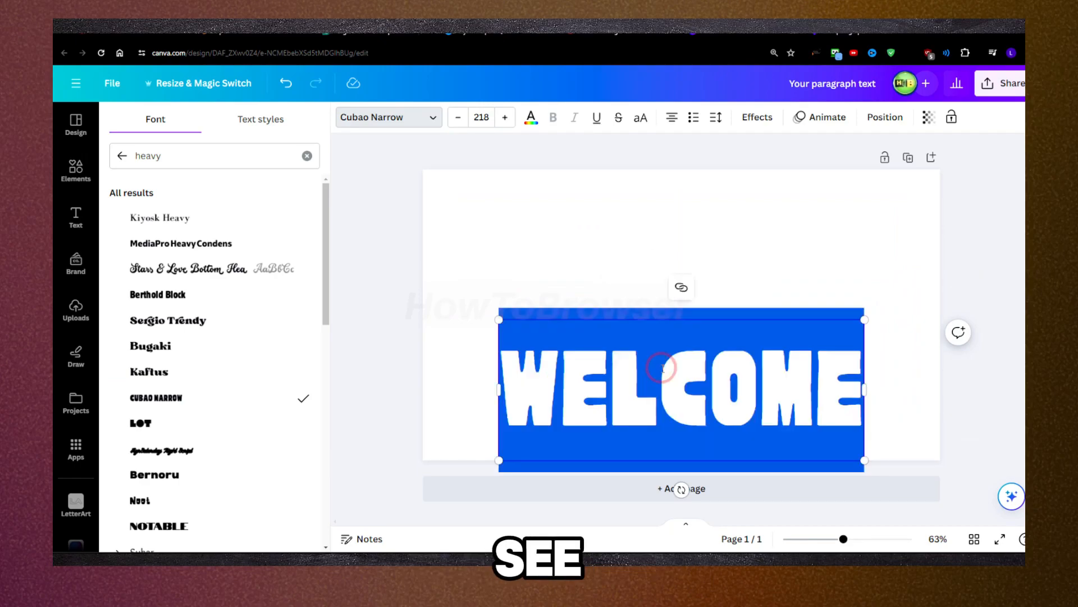
{"action": "type", "text": "NEW UPDATE"}
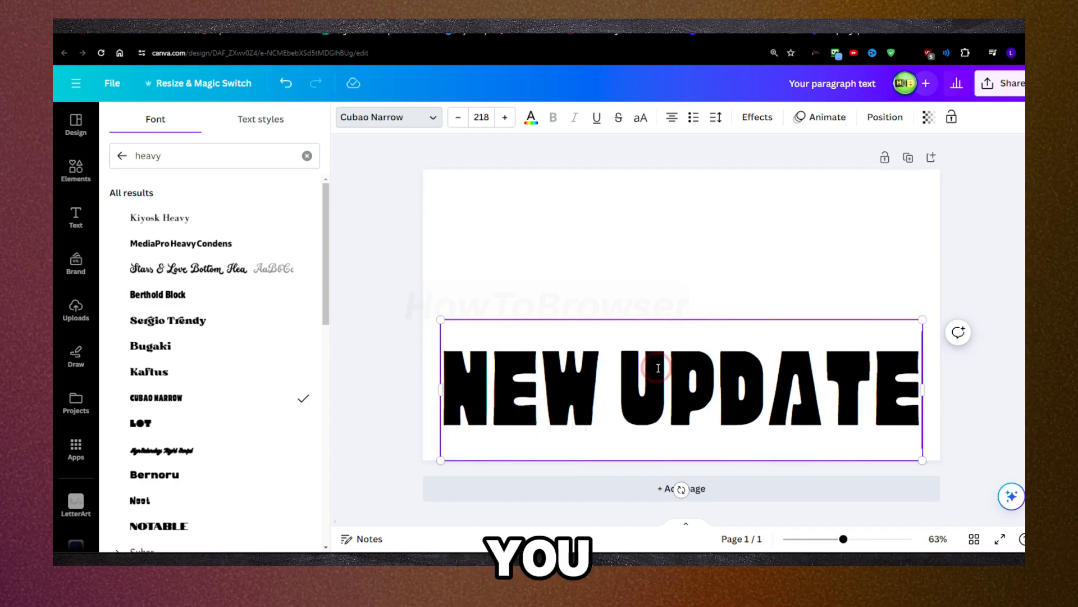
Step: Search the elements for "IPHONE" and place a blank iPhone frame at the page's upper centre, behind the NEW UPDATE text
{"action": "left_click", "coordinate": [73, 170]}
{"action": "left_click", "coordinate": [155, 125]}
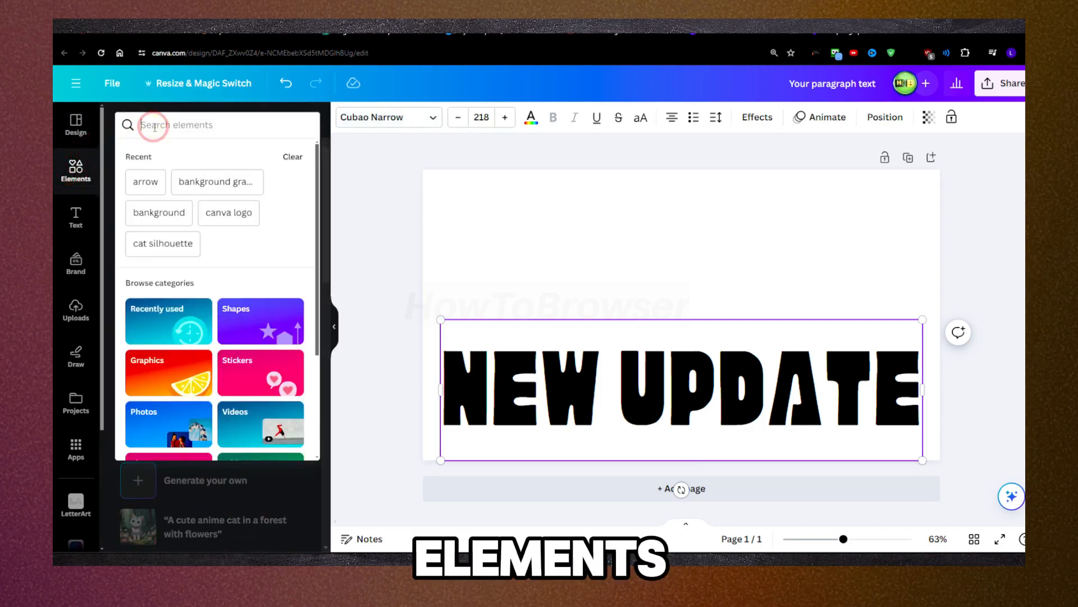
{"action": "type", "text": "IPHONE"}
{"action": "key", "text": "Return"}
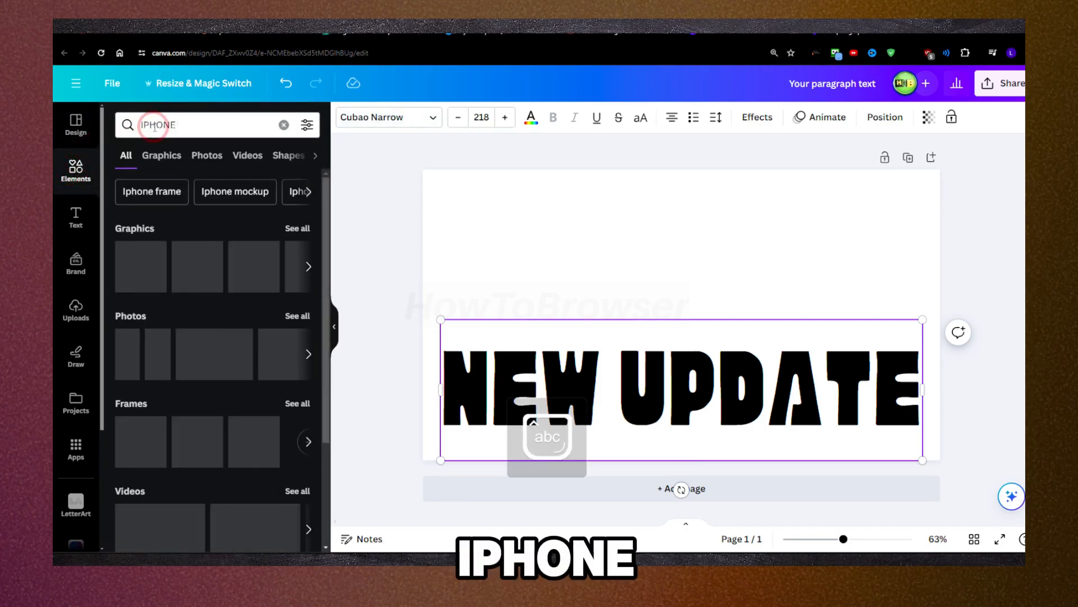
{"action": "left_click", "coordinate": [156, 264]}
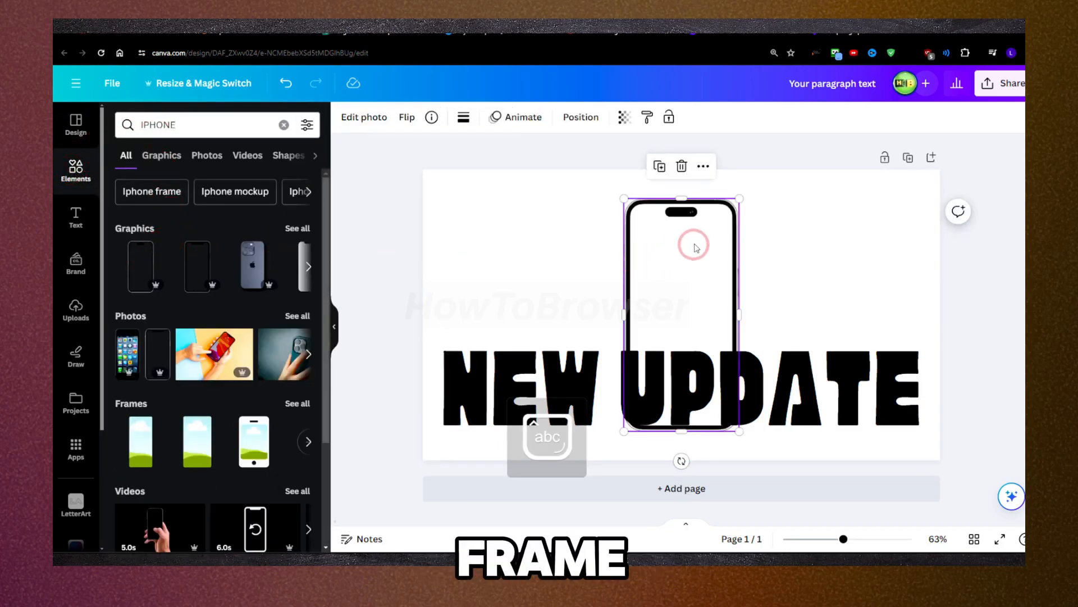
{"action": "left_click_drag", "start_coordinate": [702, 212], "coordinate": [699, 191]}
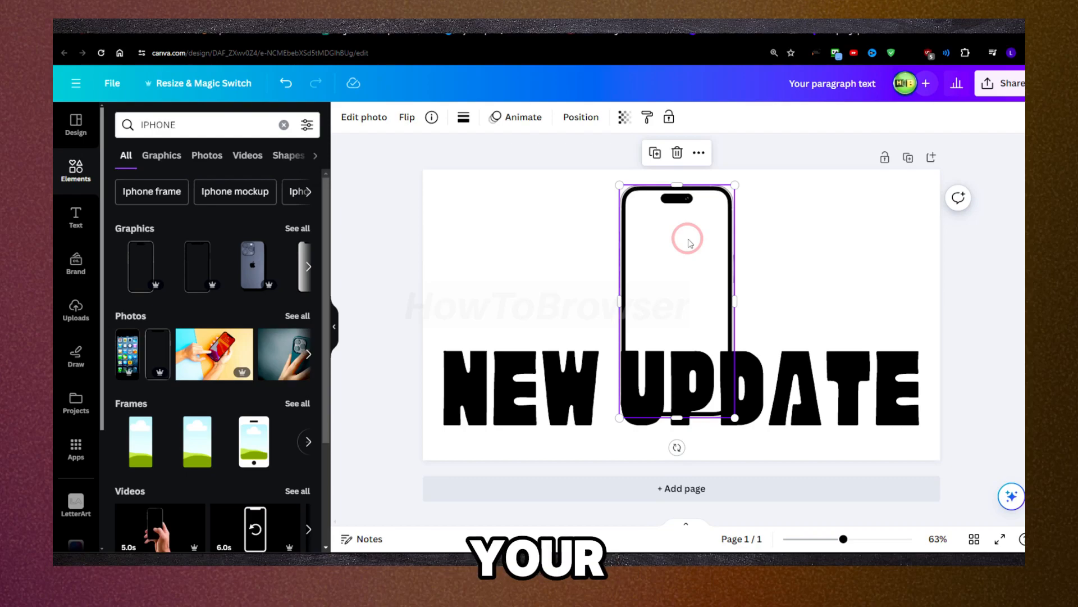
Step: Change the elements search to "iphone frame"
{"action": "left_click", "coordinate": [230, 134]}
{"action": "double_click", "coordinate": [225, 130]}
{"action": "left_click", "coordinate": [220, 129]}
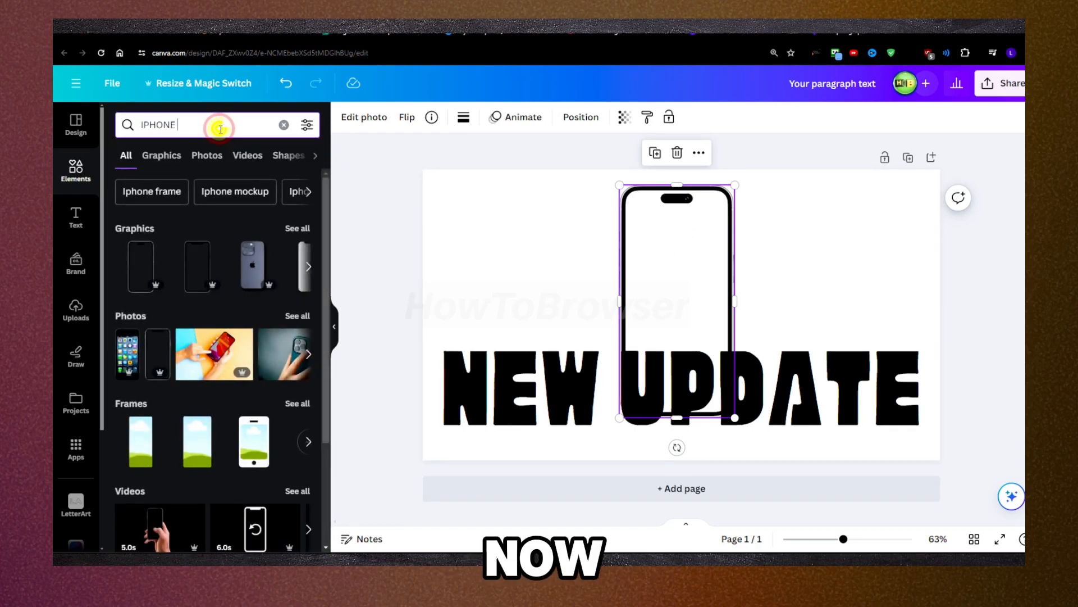
{"action": "double_click", "coordinate": [221, 129]}
{"action": "type", "text": "phon"}
{"action": "key", "text": "BackSpace"}
{"action": "key", "text": "BackSpace"}
{"action": "key", "text": "BackSpace"}
{"action": "key", "text": "BackSpace"}
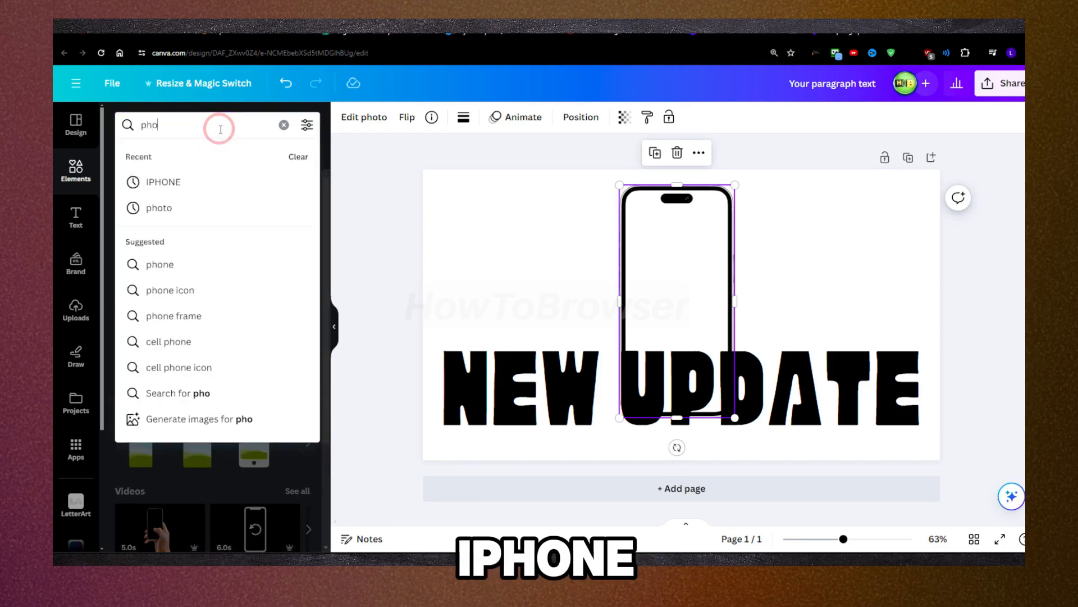
{"action": "type", "text": "iphone frame"}
{"action": "key", "text": "Return"}
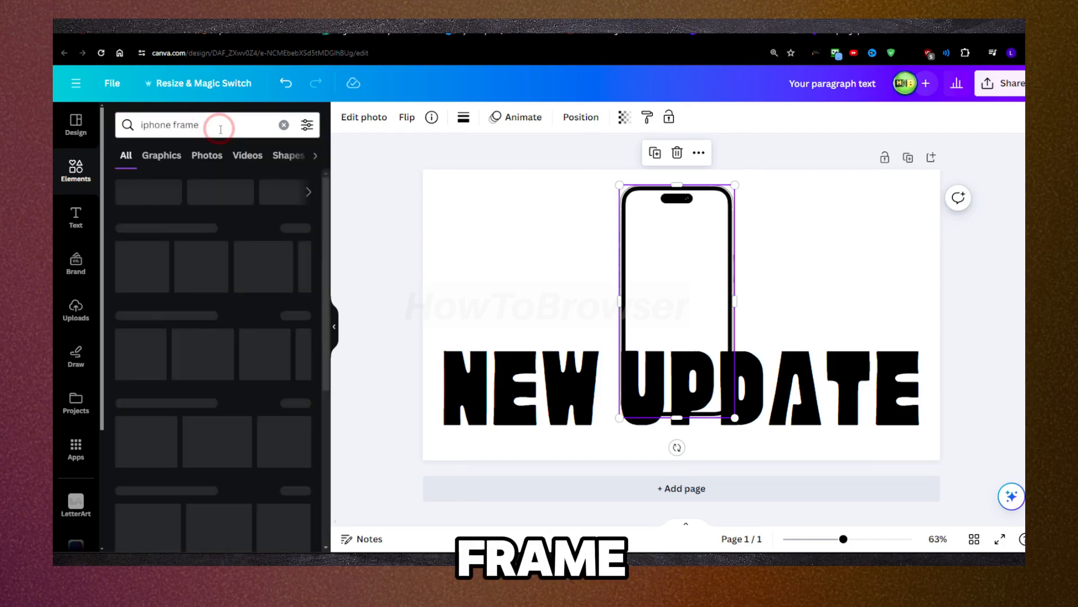
Step: Look through the full list of iPhone frame graphics, comparing the phone styles and Pro markings
{"action": "left_click", "coordinate": [297, 229]}
{"action": "scroll", "coordinate": [240, 264], "scroll_direction": "down", "scroll_amount": 10}
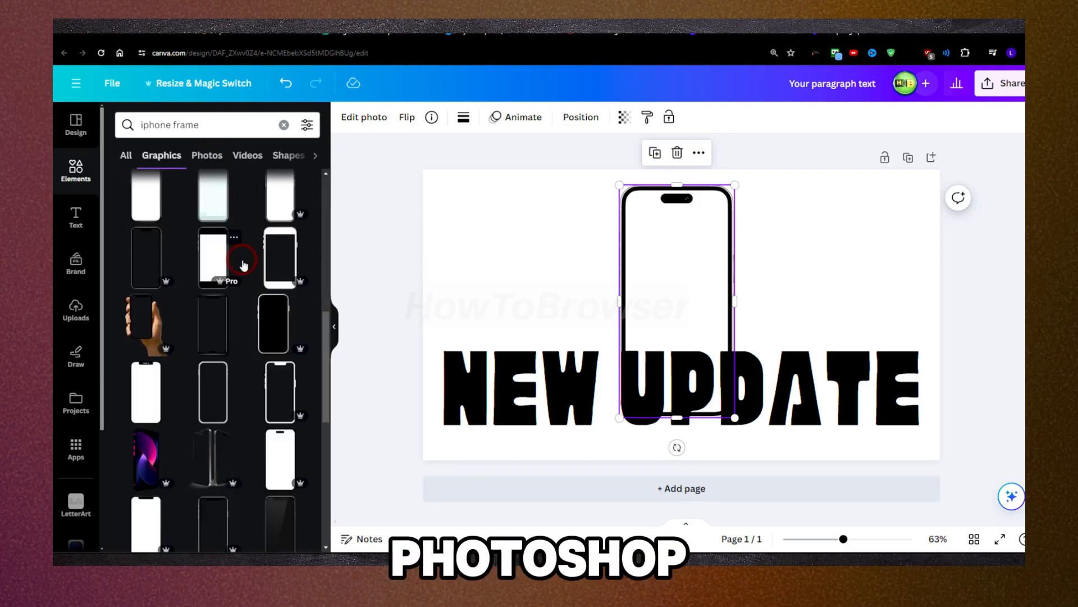
{"action": "scroll", "coordinate": [243, 264], "scroll_direction": "down", "scroll_amount": 3}
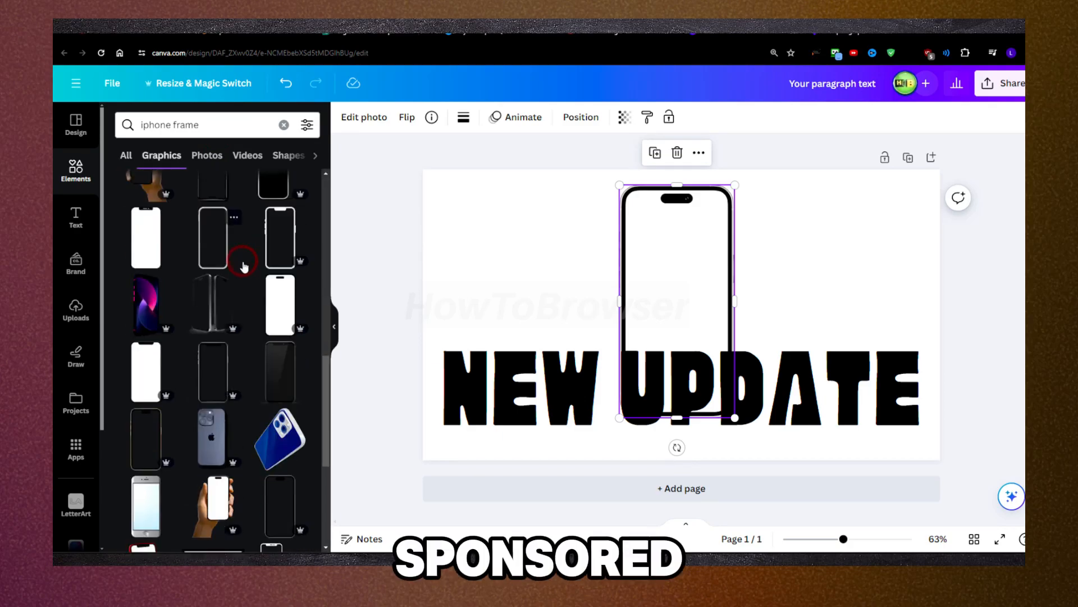
{"action": "scroll", "coordinate": [245, 263], "scroll_direction": "down", "scroll_amount": 2}
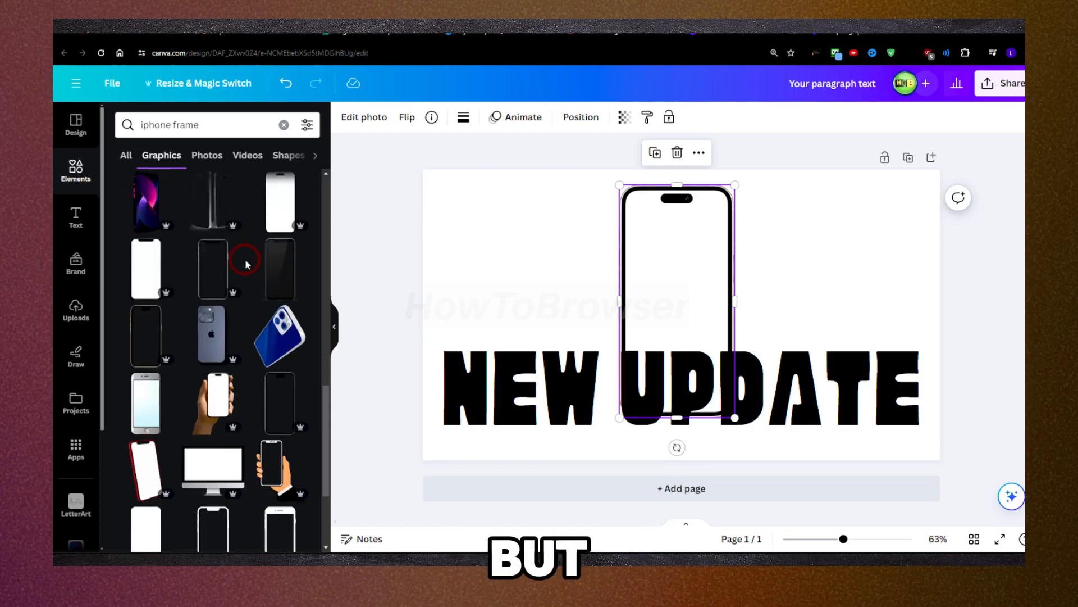
{"action": "scroll", "coordinate": [245, 263], "scroll_direction": "down", "scroll_amount": 1}
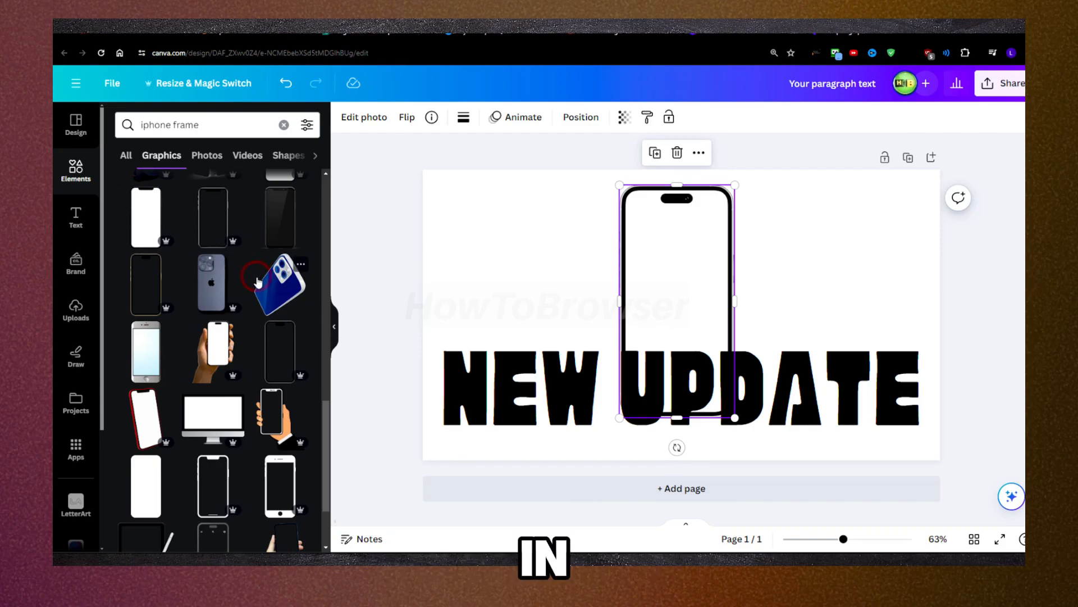
{"action": "scroll", "coordinate": [219, 287], "scroll_direction": "up", "scroll_amount": 14}
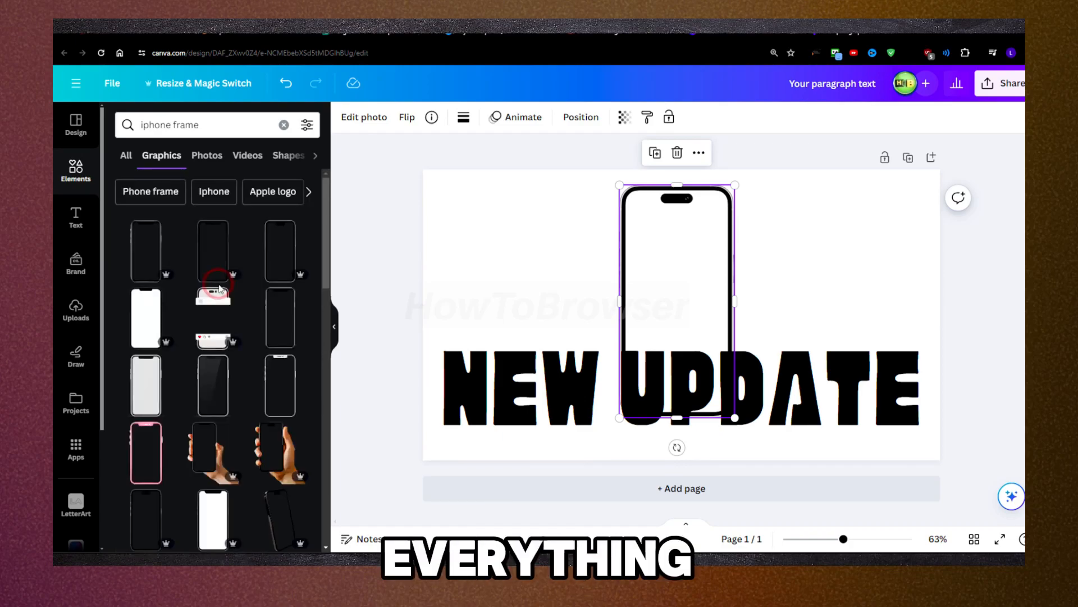
Step: Try the social-post phone graphic beside the iPhone frame and remove it from the page
{"action": "left_click", "coordinate": [219, 289]}
{"action": "left_click_drag", "start_coordinate": [638, 297], "coordinate": [534, 248]}
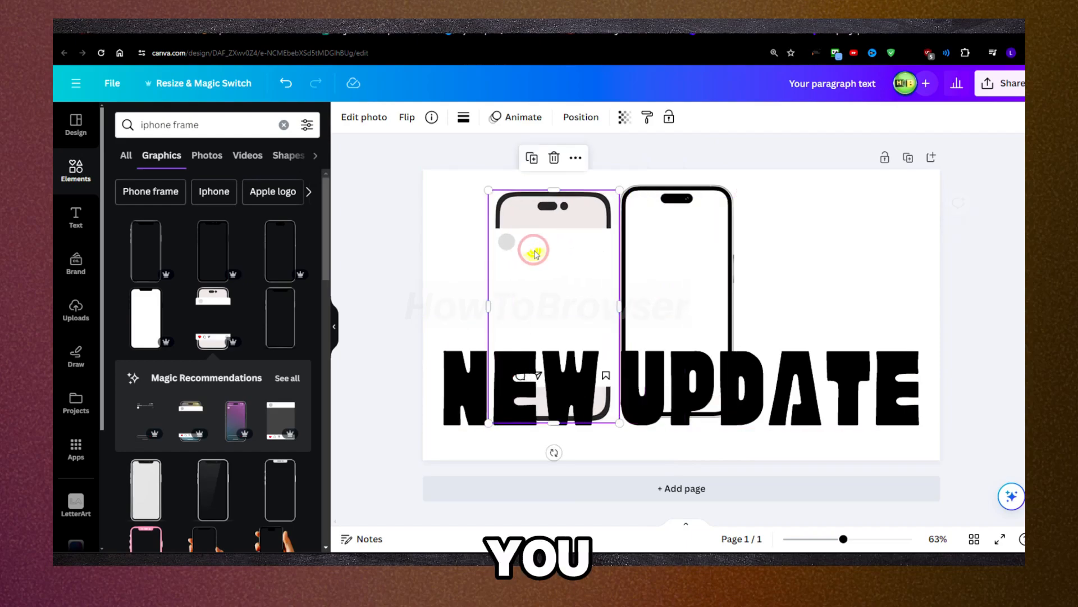
{"action": "key", "text": "Delete"}
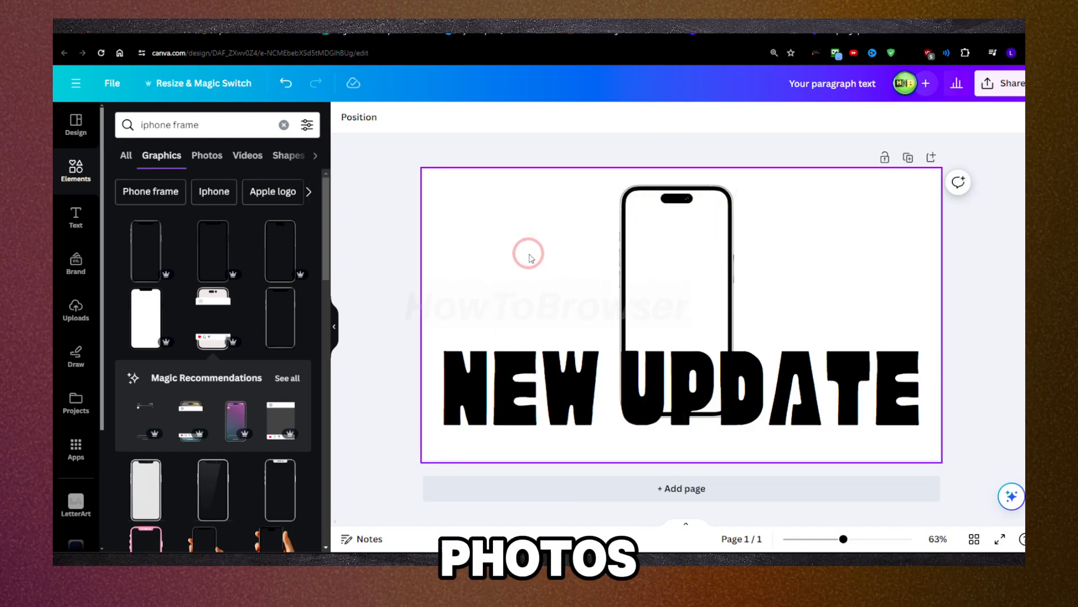
{"action": "left_click", "coordinate": [380, 247]}
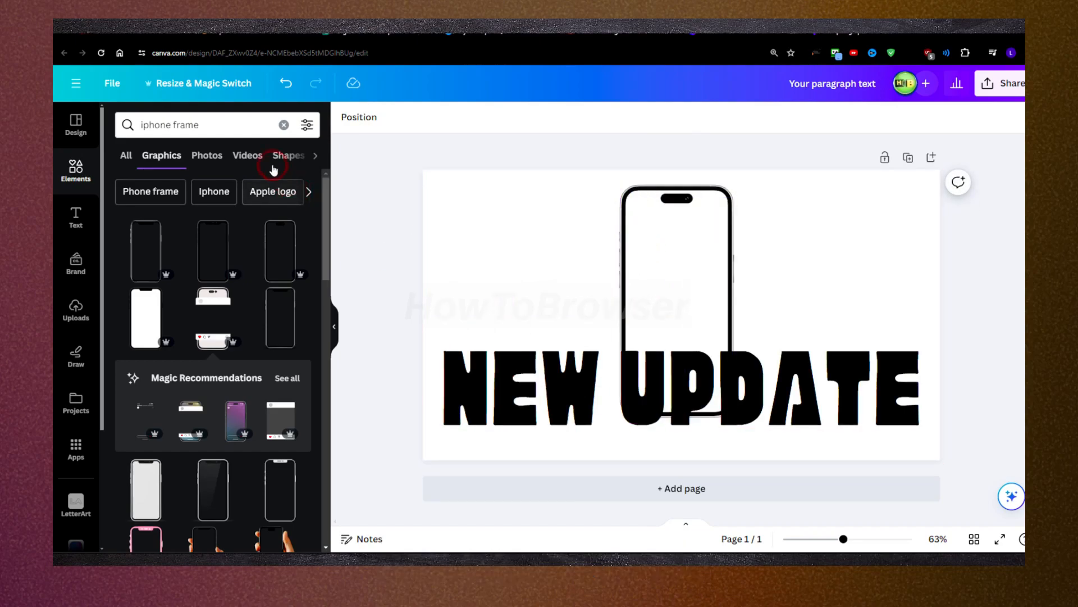
Step: Search the graphics for "iphone image" and add the phone with the orange wallpaper at the page centre
{"action": "left_click", "coordinate": [228, 123]}
{"action": "left_click_drag", "start_coordinate": [228, 122], "coordinate": [142, 144]}
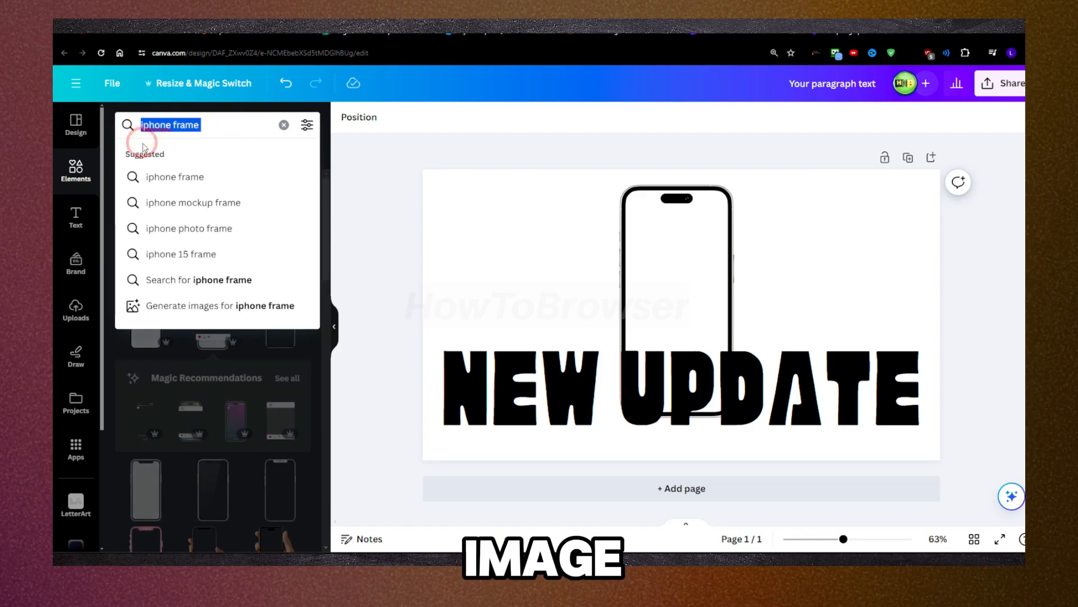
{"action": "type", "text": "ip"}
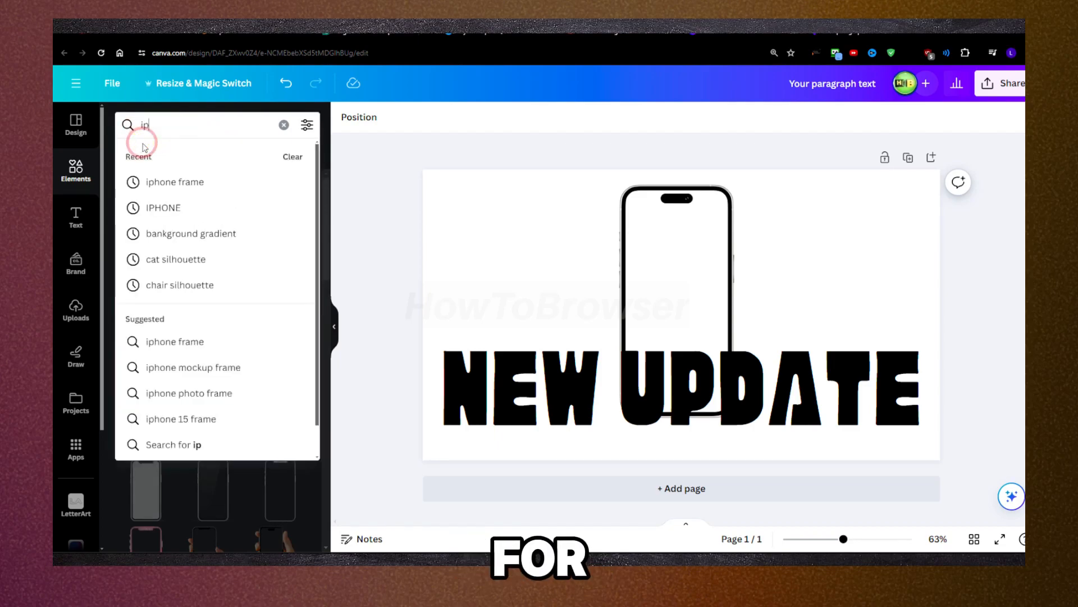
{"action": "type", "text": "hone iin"}
{"action": "key", "text": "BackSpace"}
{"action": "key", "text": "BackSpace"}
{"action": "key", "text": "BackSpace"}
{"action": "type", "text": "iag"}
{"action": "type", "text": "age"}
{"action": "key", "text": "Return"}
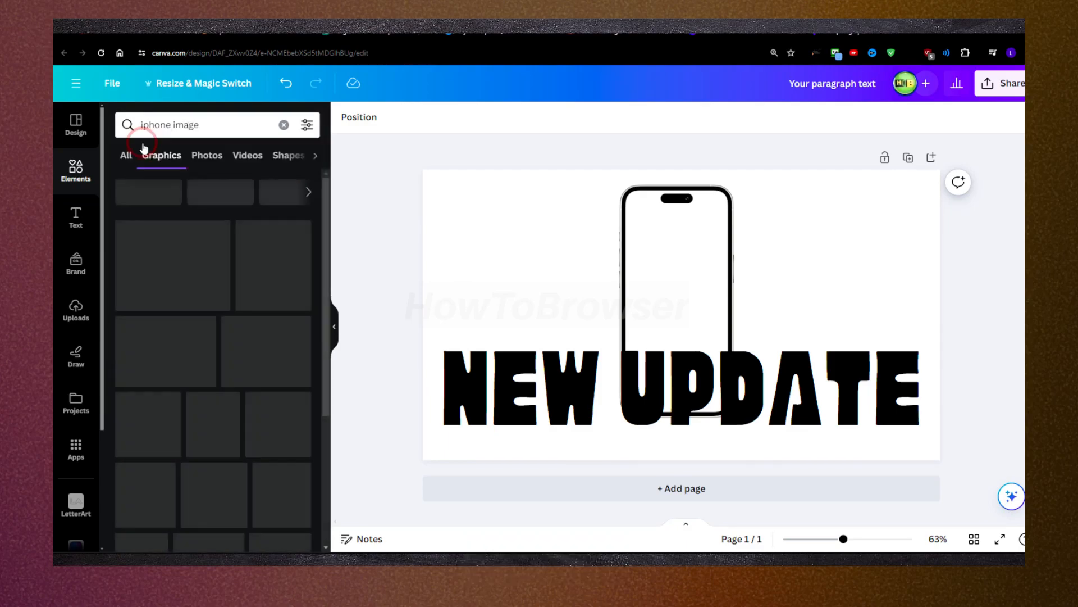
{"action": "scroll", "coordinate": [172, 258], "scroll_direction": "down", "scroll_amount": 5}
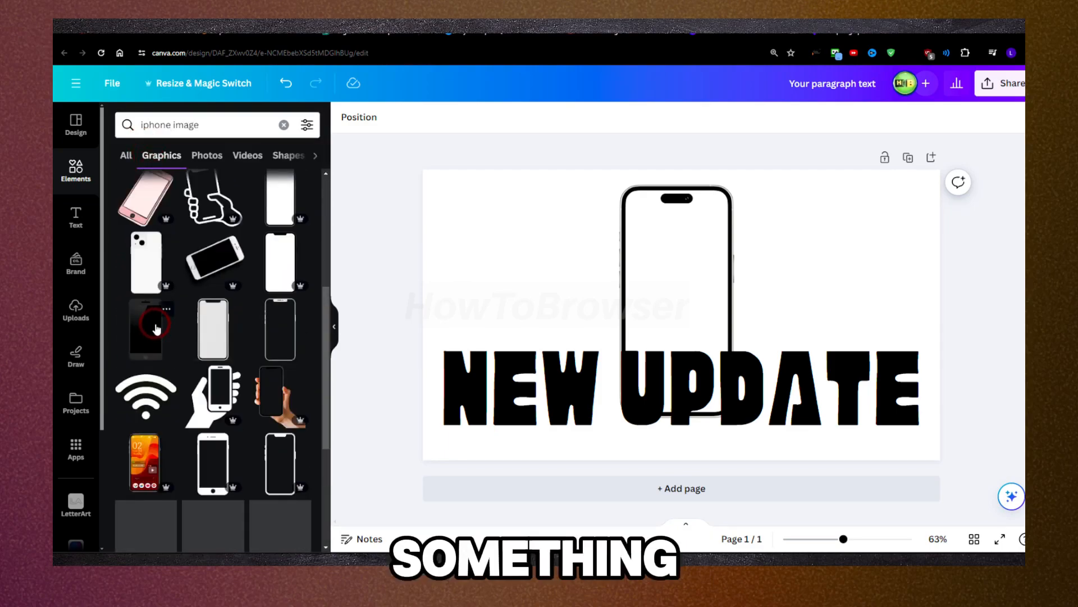
{"action": "scroll", "coordinate": [145, 292], "scroll_direction": "down", "scroll_amount": 3}
{"action": "left_click_drag", "start_coordinate": [145, 308], "coordinate": [702, 327]}
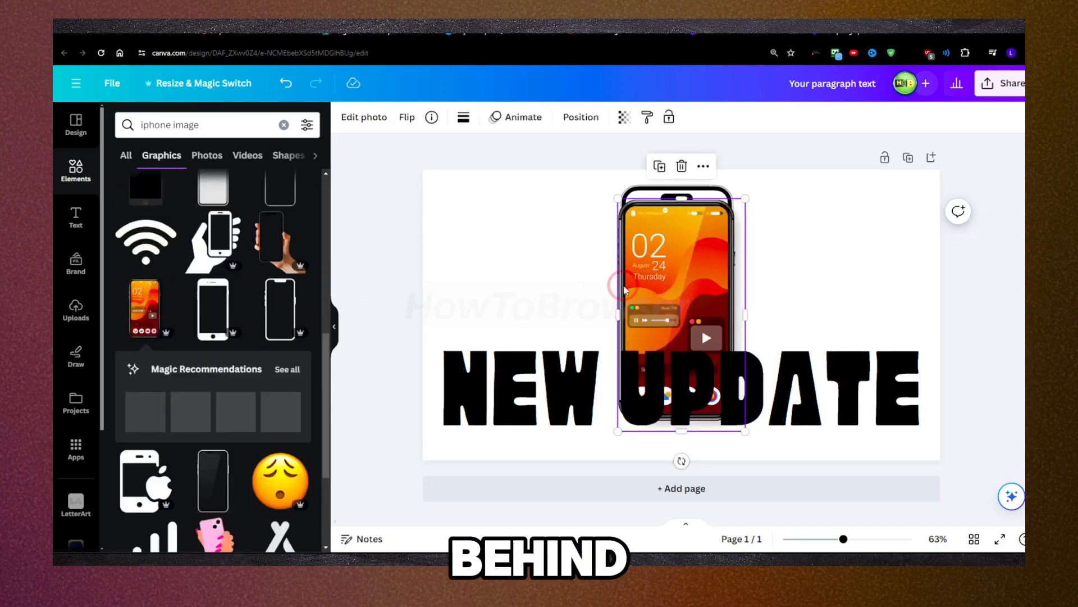
Step: Resize the orange phone image to cover the iPhone frame and trim its edges to a width of about 289
{"action": "left_click_drag", "start_coordinate": [744, 417], "coordinate": [749, 426]}
{"action": "right_click", "coordinate": [674, 228]}
{"action": "left_click", "coordinate": [674, 228]}
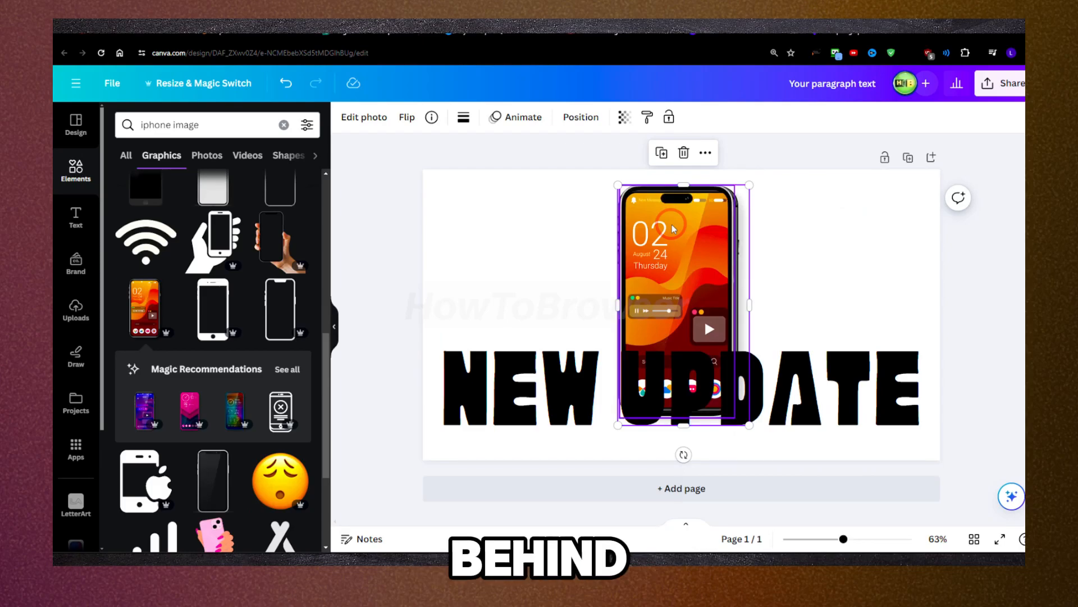
{"action": "left_click", "coordinate": [748, 296]}
{"action": "left_click_drag", "start_coordinate": [748, 297], "coordinate": [735, 297]}
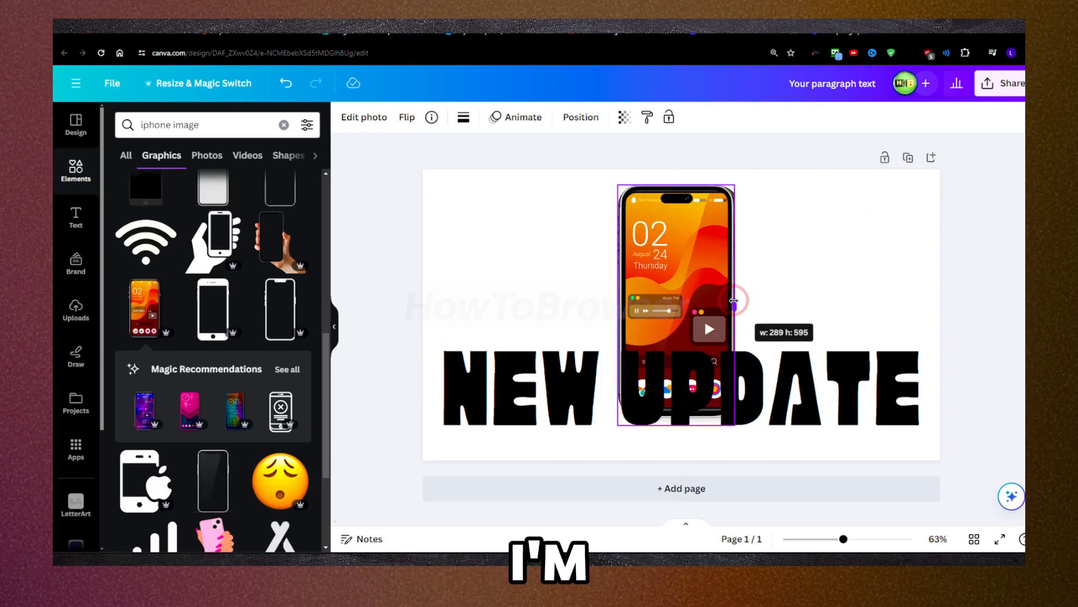
{"action": "left_click", "coordinate": [730, 186]}
{"action": "left_click_drag", "start_coordinate": [733, 186], "coordinate": [731, 186]}
{"action": "left_click_drag", "start_coordinate": [617, 185], "coordinate": [618, 185]}
{"action": "left_click_drag", "start_coordinate": [677, 437], "coordinate": [677, 428]}
{"action": "left_click", "coordinate": [819, 217]}
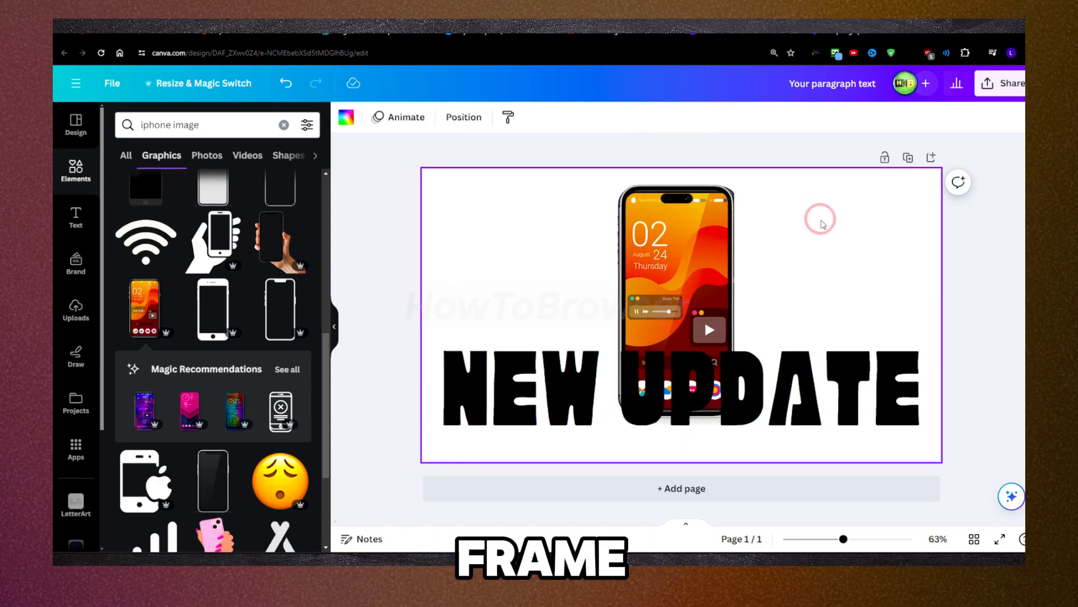
Step: Try the 1:1 and 16:9 crop ratios on the iPhone frame and rotate it by about 20.7 within the crop
{"action": "left_click", "coordinate": [620, 179]}
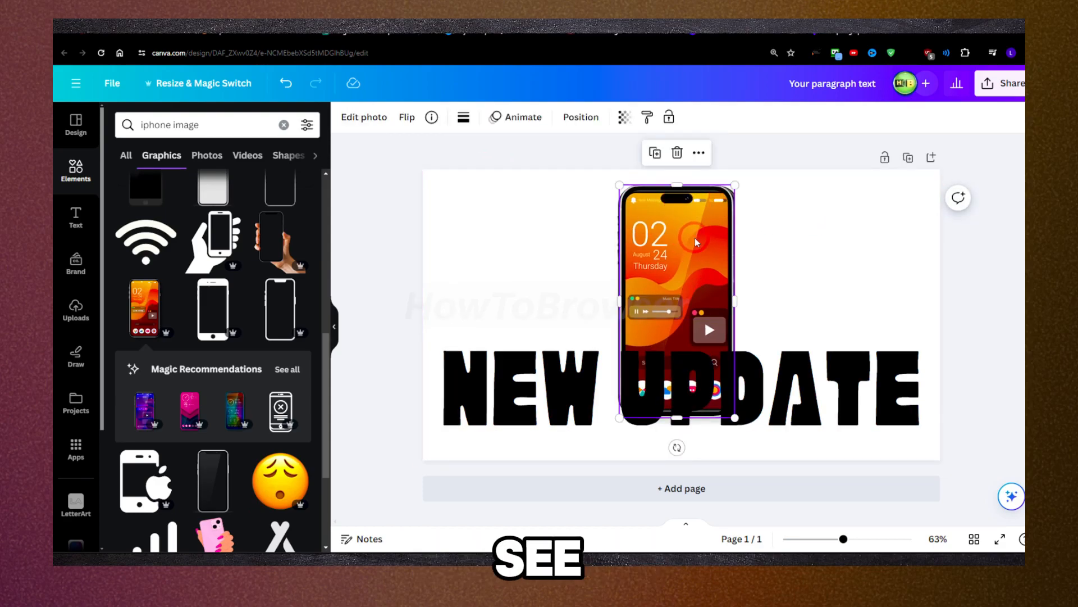
{"action": "left_click", "coordinate": [376, 129]}
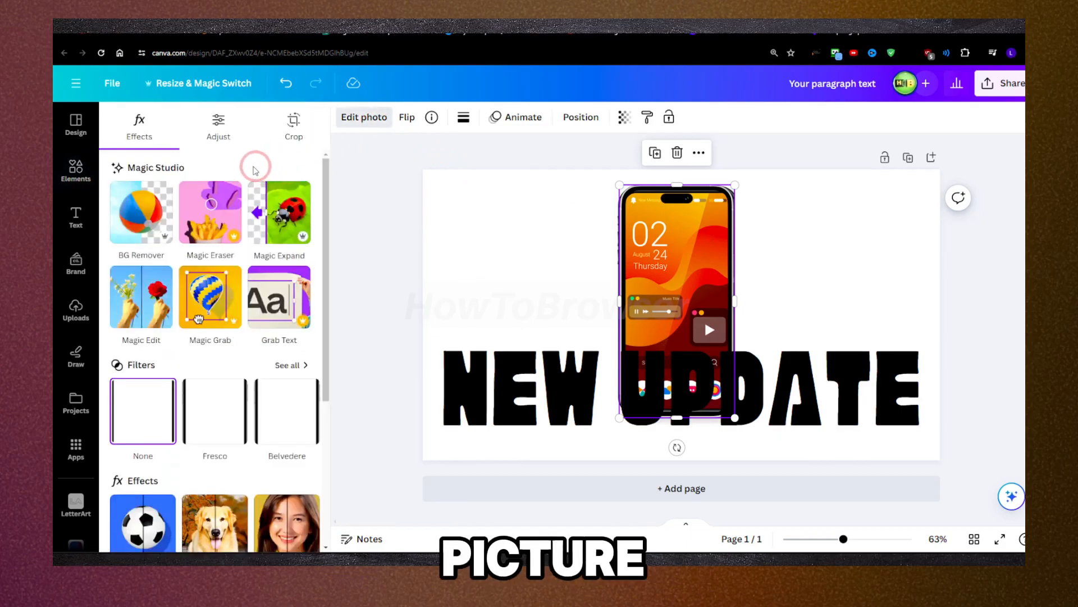
{"action": "left_click", "coordinate": [293, 127]}
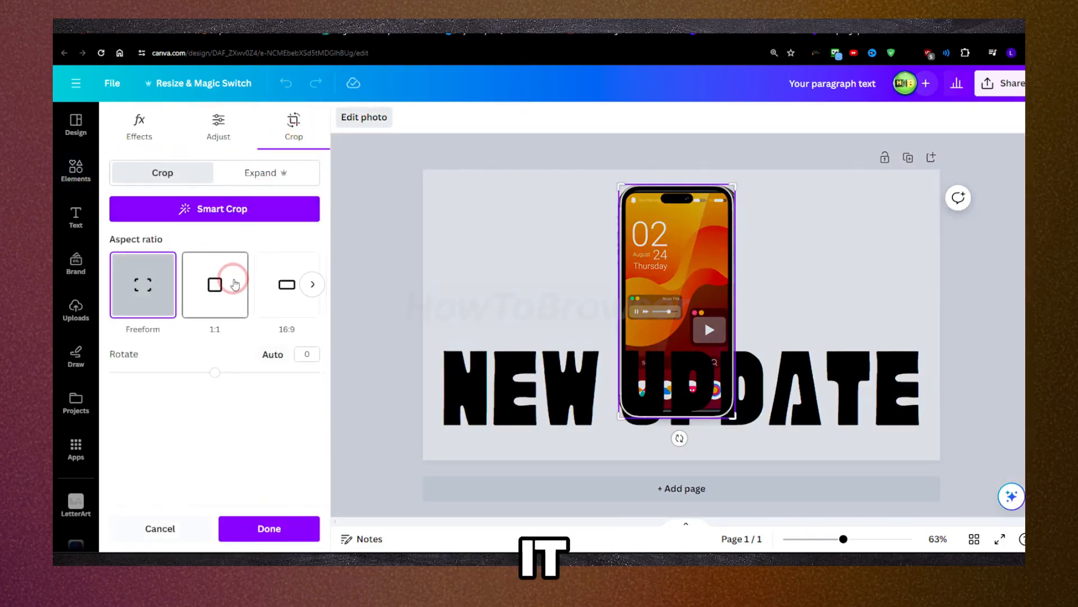
{"action": "left_click", "coordinate": [227, 279]}
{"action": "left_click_drag", "start_coordinate": [621, 246], "coordinate": [627, 182]}
{"action": "left_click", "coordinate": [259, 299]}
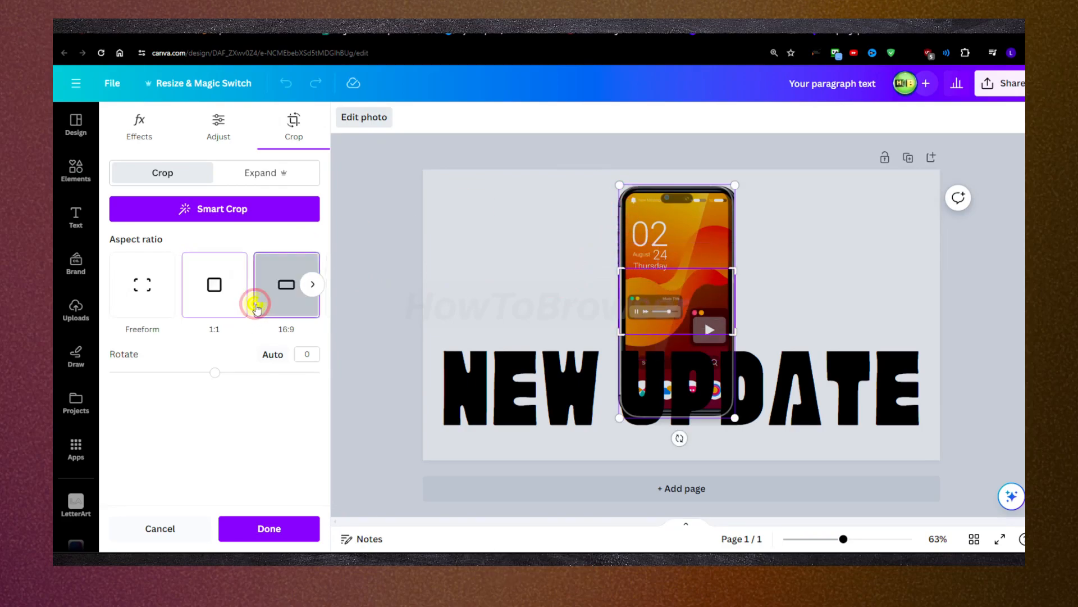
{"action": "mouse_move", "coordinate": [215, 373]}
{"action": "left_mouse_down"}
{"action": "mouse_move", "coordinate": [235, 380]}
{"action": "mouse_move", "coordinate": [224, 371]}
{"action": "left_mouse_up"}
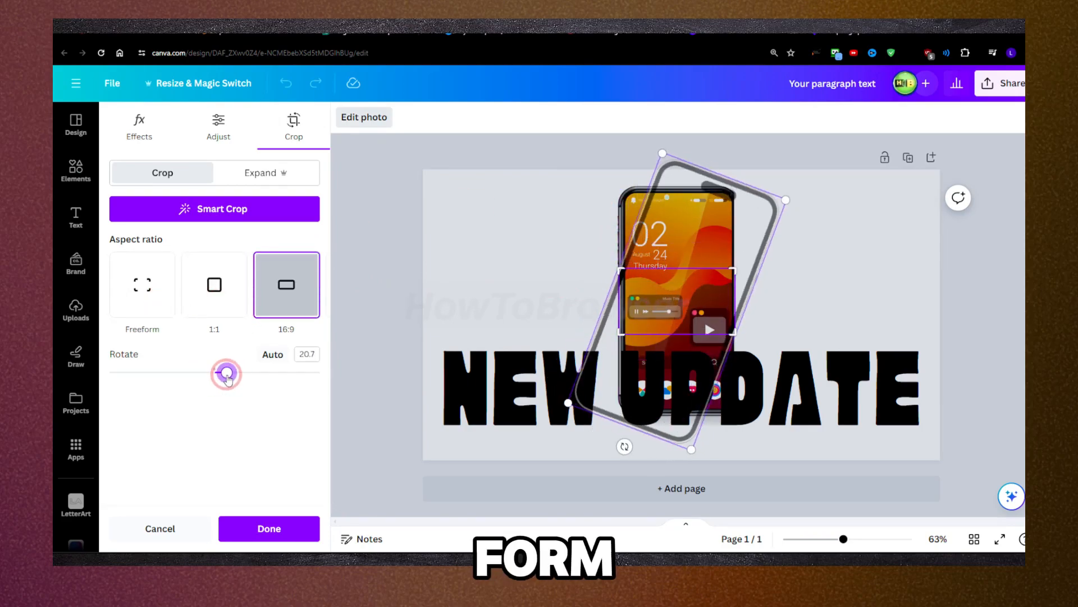
Step: Try the Whole Page size for expanding the iPhone frame and cancel the photo edit
{"action": "left_click", "coordinate": [250, 172]}
{"action": "left_click", "coordinate": [210, 290]}
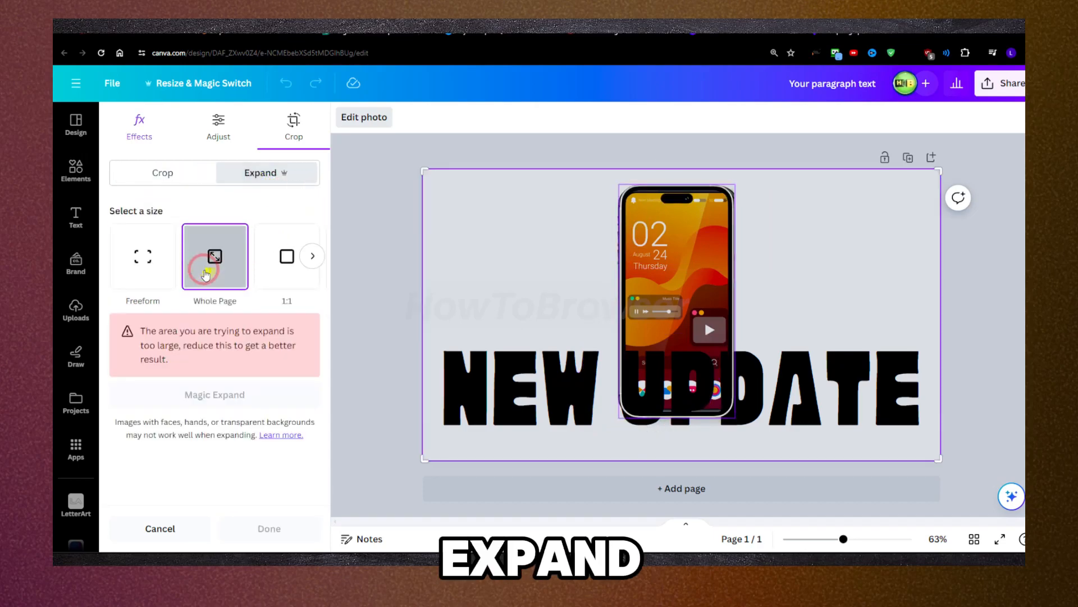
{"action": "left_click", "coordinate": [177, 187]}
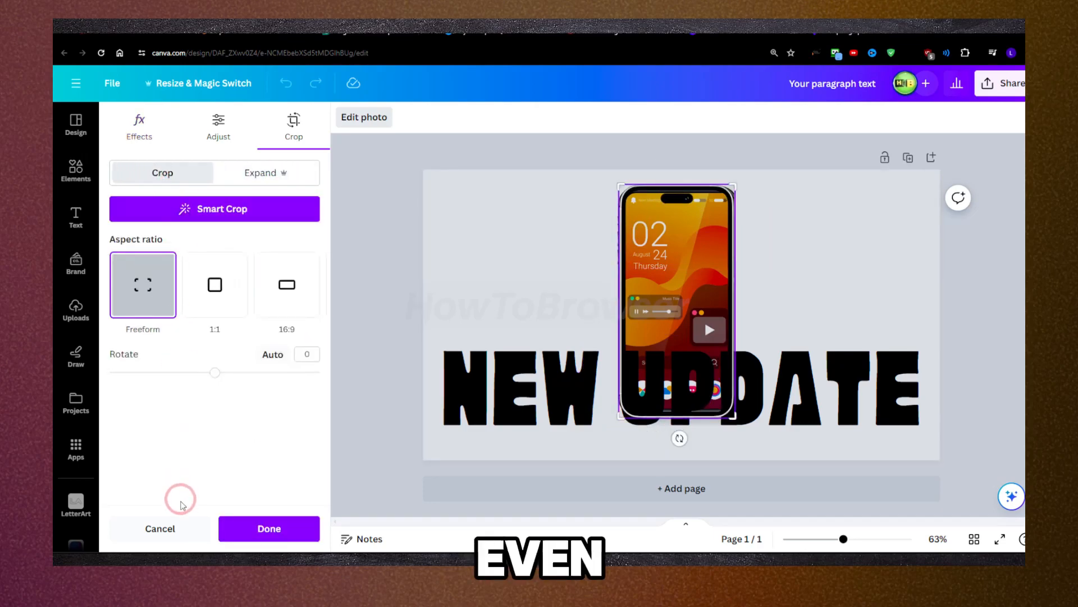
{"action": "left_click", "coordinate": [160, 528]}
Step: Apply the Outline effect to the NEW UPDATE text and set the outline color to light gray
{"action": "left_click", "coordinate": [483, 357]}
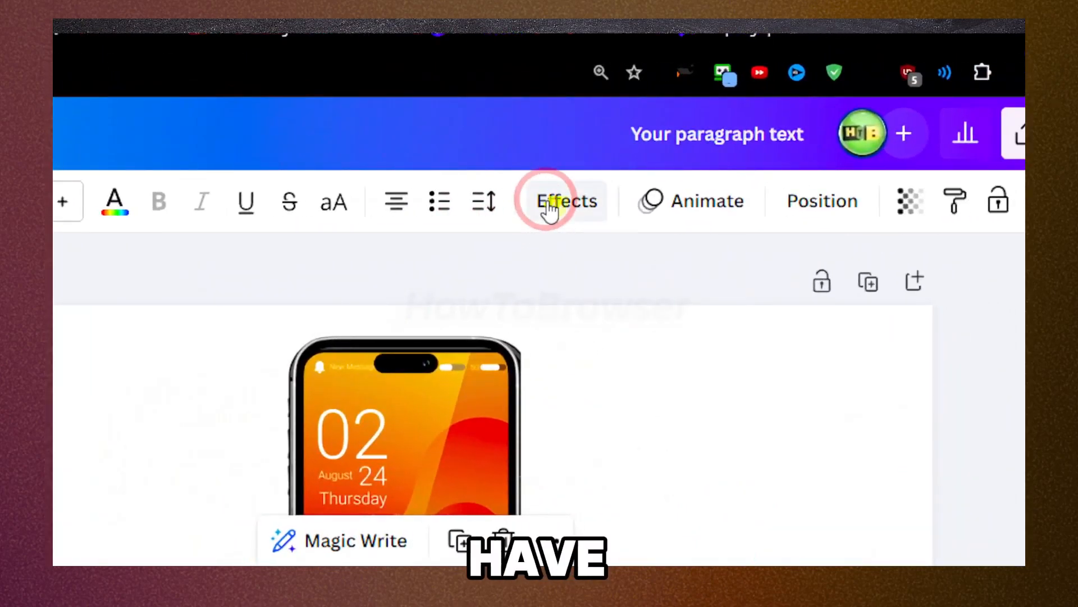
{"action": "left_click", "coordinate": [550, 209]}
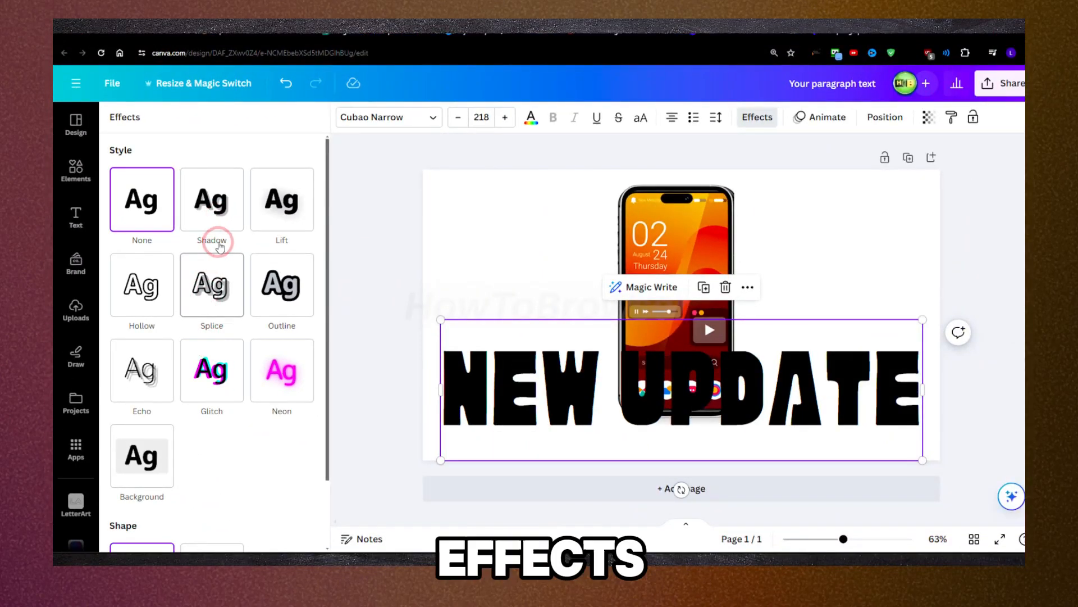
{"action": "left_click", "coordinate": [280, 285]}
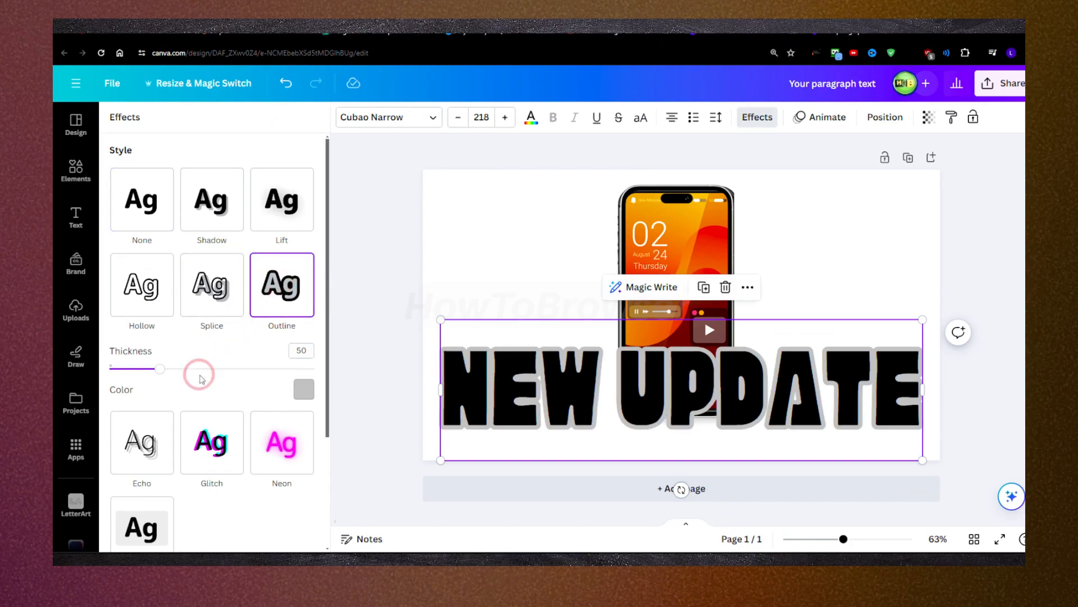
{"action": "left_click", "coordinate": [304, 390]}
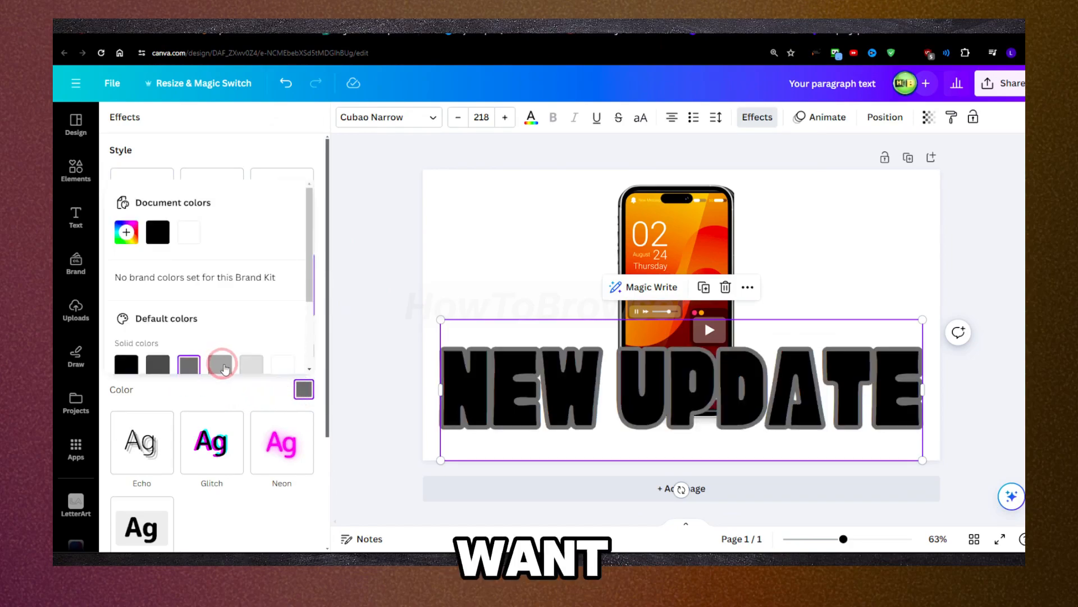
{"action": "left_click", "coordinate": [247, 364]}
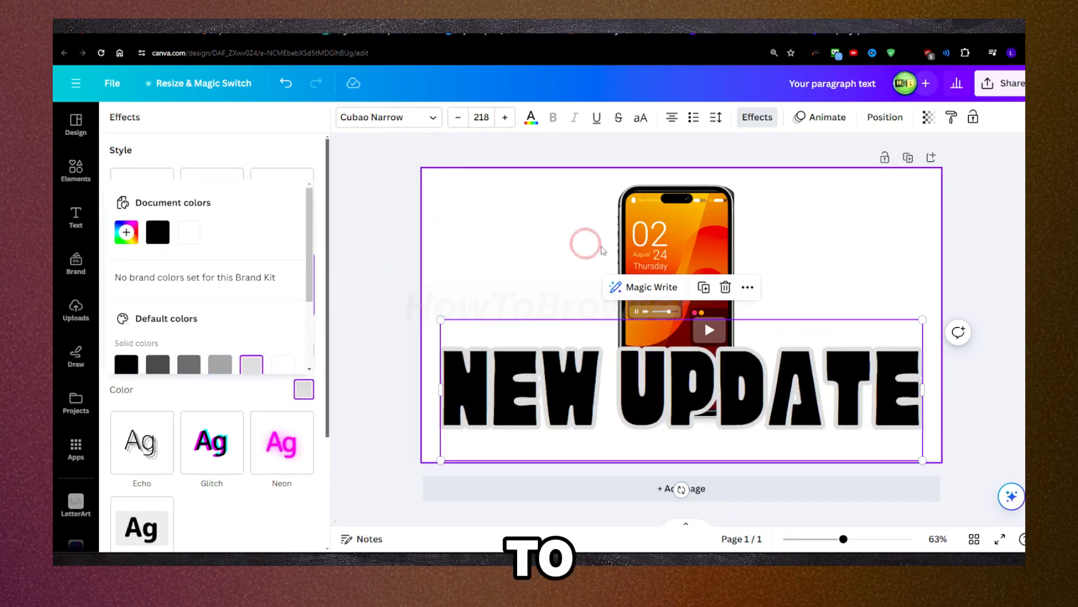
Step: Apply the Glitch effect to the NEW UPDATE text in place of the Outline effect
{"action": "left_click", "coordinate": [629, 246]}
{"action": "left_click", "coordinate": [647, 391]}
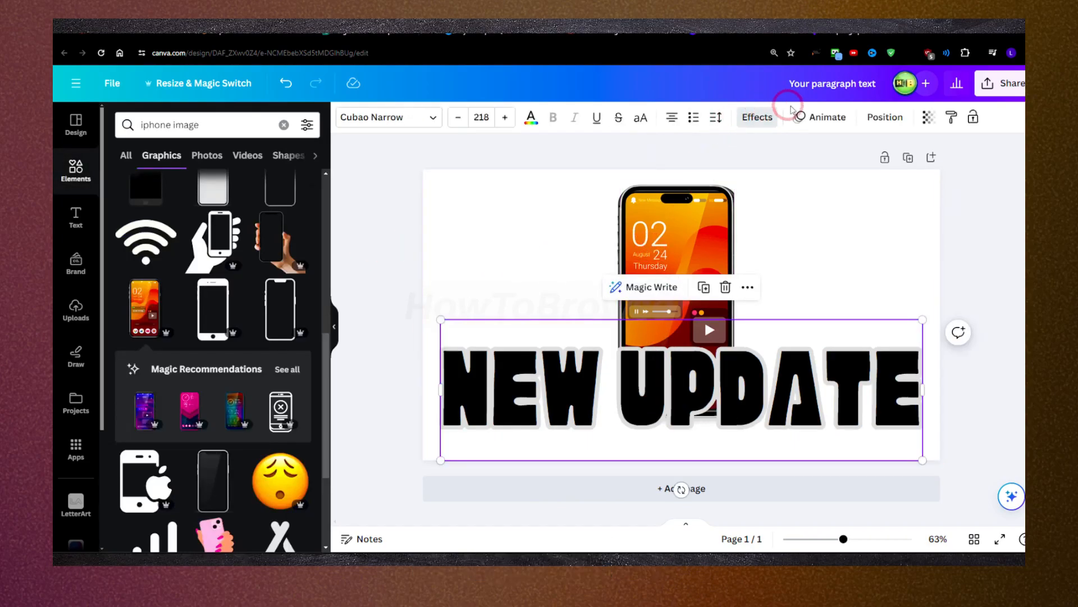
{"action": "left_click", "coordinate": [758, 118]}
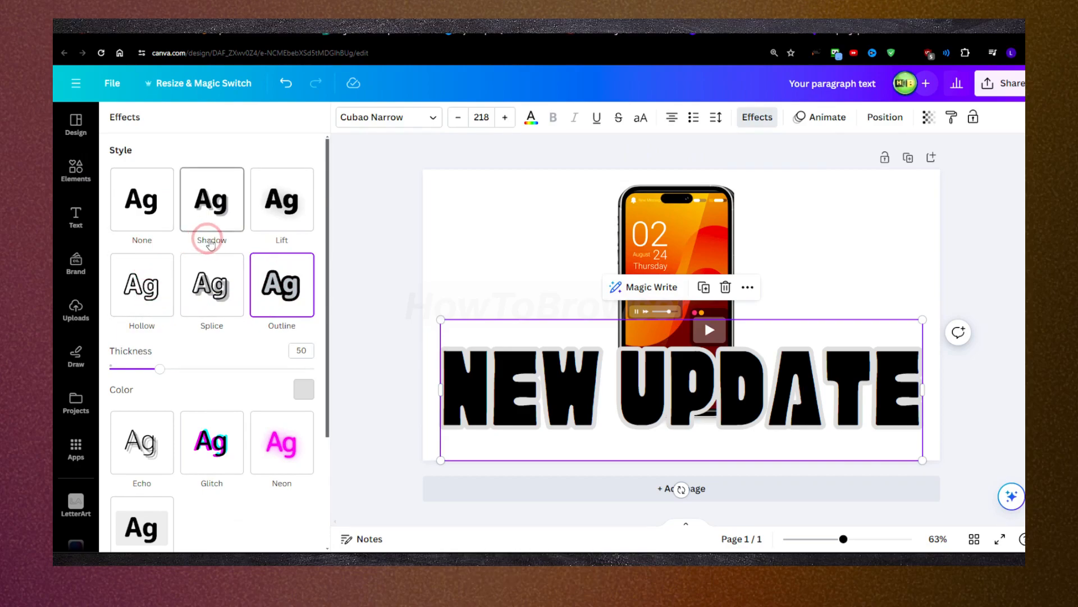
{"action": "scroll", "coordinate": [168, 315], "scroll_direction": "down", "scroll_amount": 2}
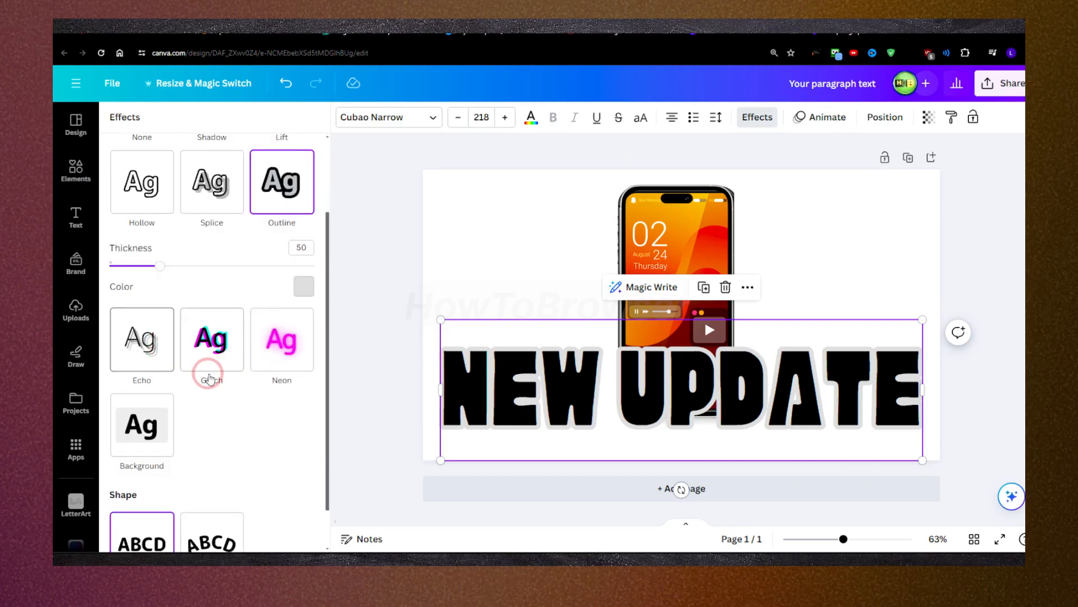
{"action": "left_click", "coordinate": [216, 358]}
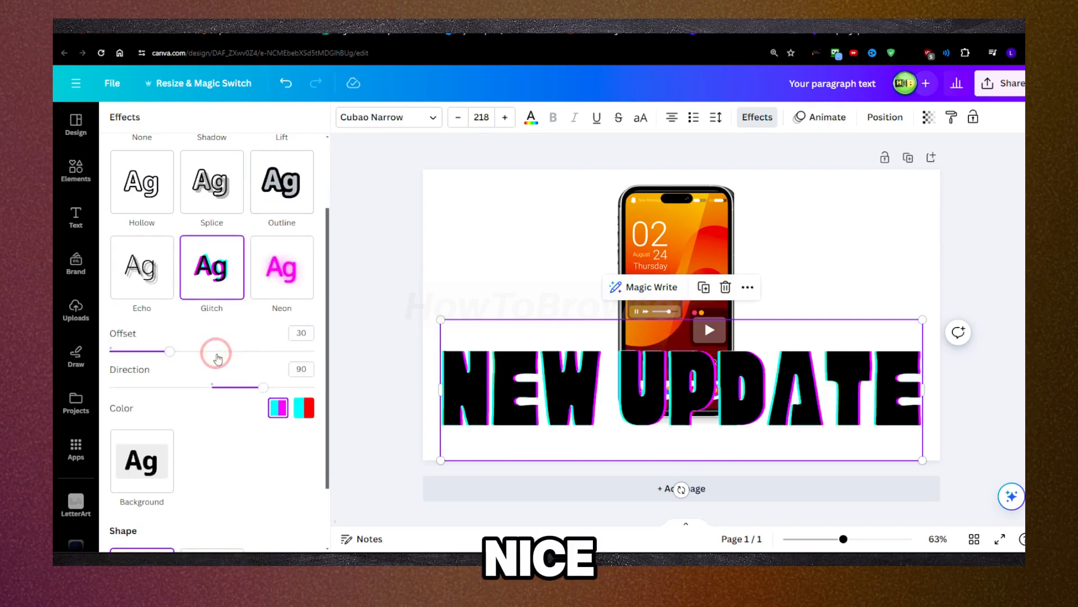
{"action": "scroll", "coordinate": [224, 289], "scroll_direction": "up", "scroll_amount": 1}
Step: Try the Body document text style on the NEW UPDATE text and reapply the Heading style
{"action": "left_click", "coordinate": [355, 119]}
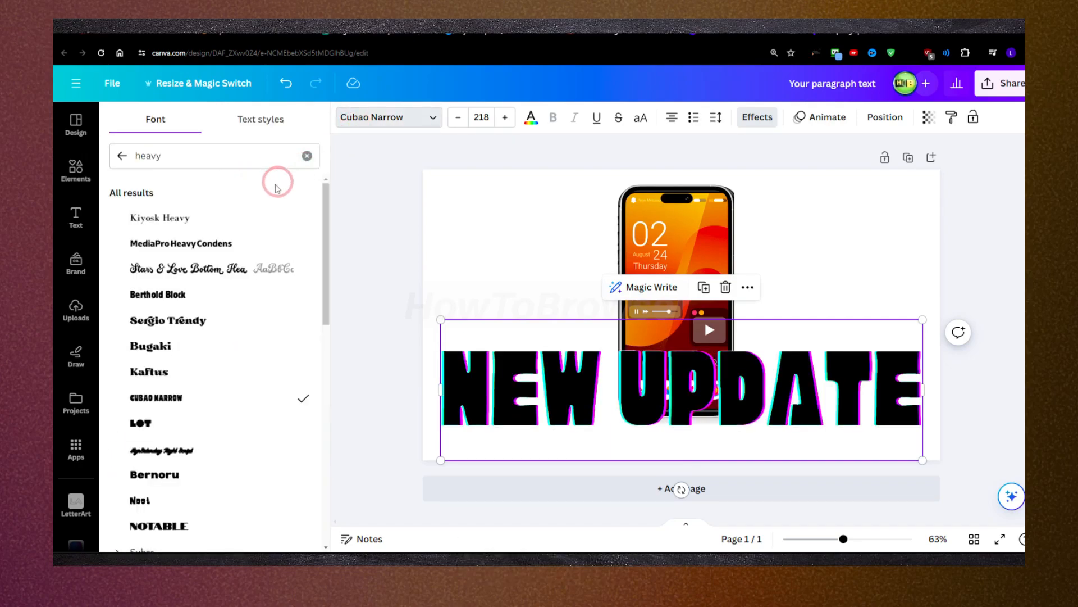
{"action": "left_click", "coordinate": [257, 119]}
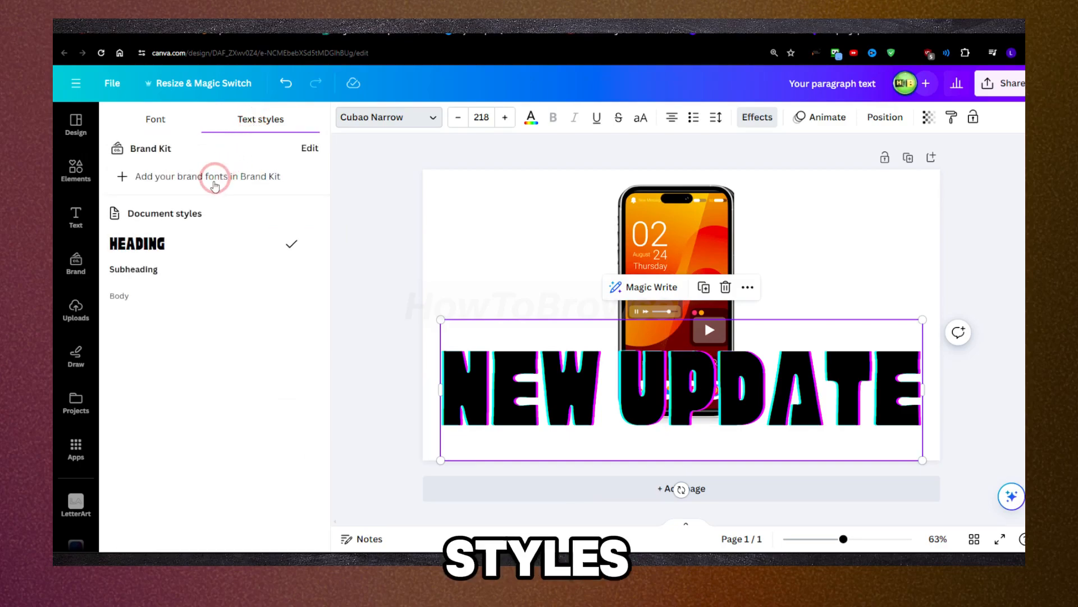
{"action": "left_click", "coordinate": [148, 271]}
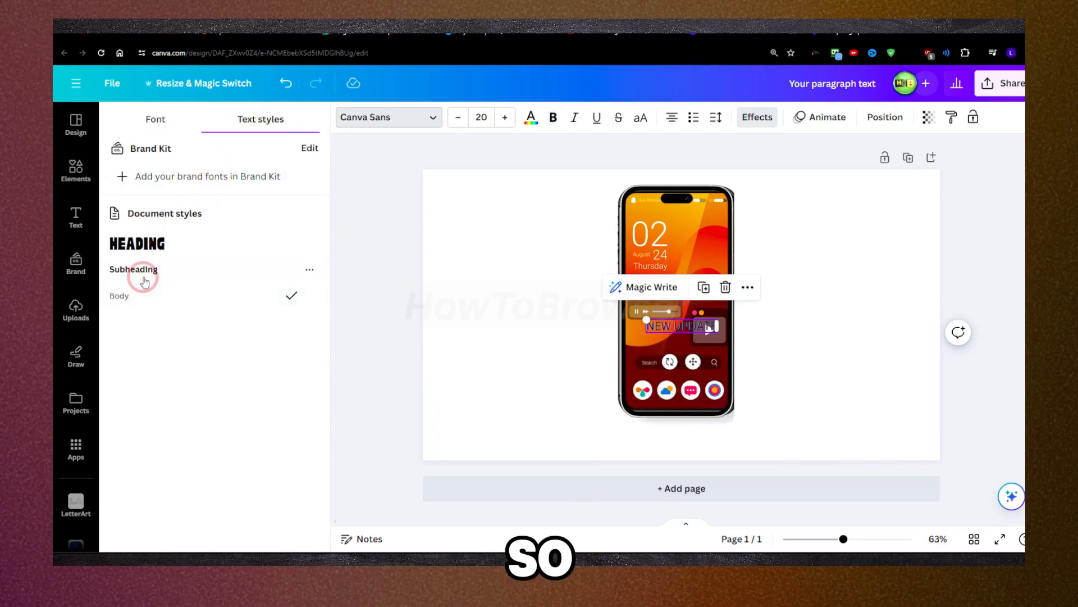
{"action": "left_click", "coordinate": [151, 257]}
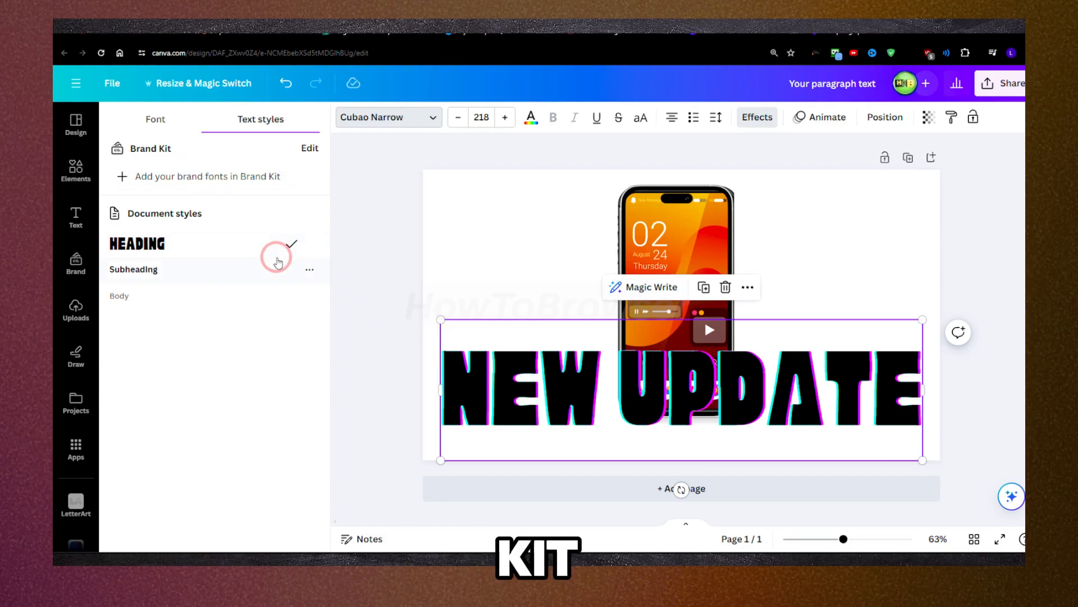
Step: Examine the Brand Kit categories, the available Canva apps and the brand sections for logos, colors, fonts and brand voice
{"action": "left_click", "coordinate": [309, 148]}
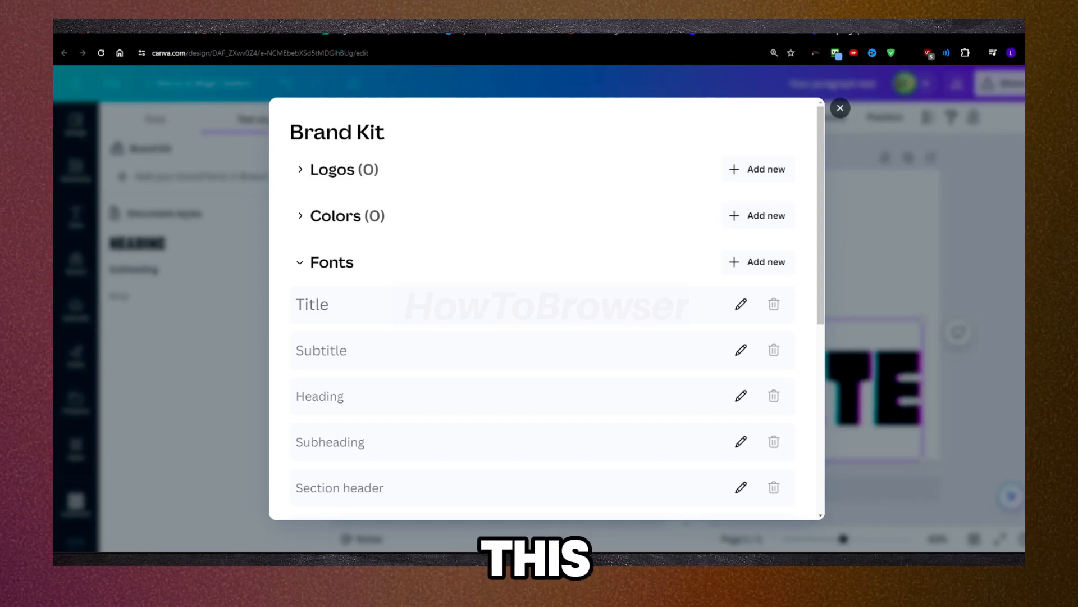
{"action": "left_click", "coordinate": [839, 108]}
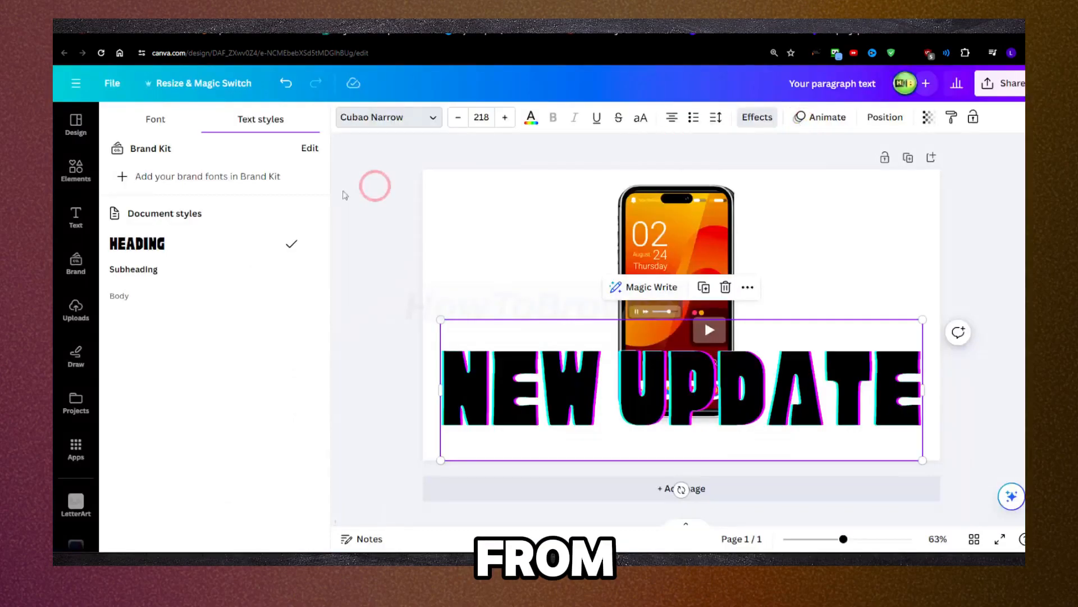
{"action": "scroll", "coordinate": [101, 314], "scroll_direction": "down", "scroll_amount": 2}
{"action": "left_click", "coordinate": [111, 341]}
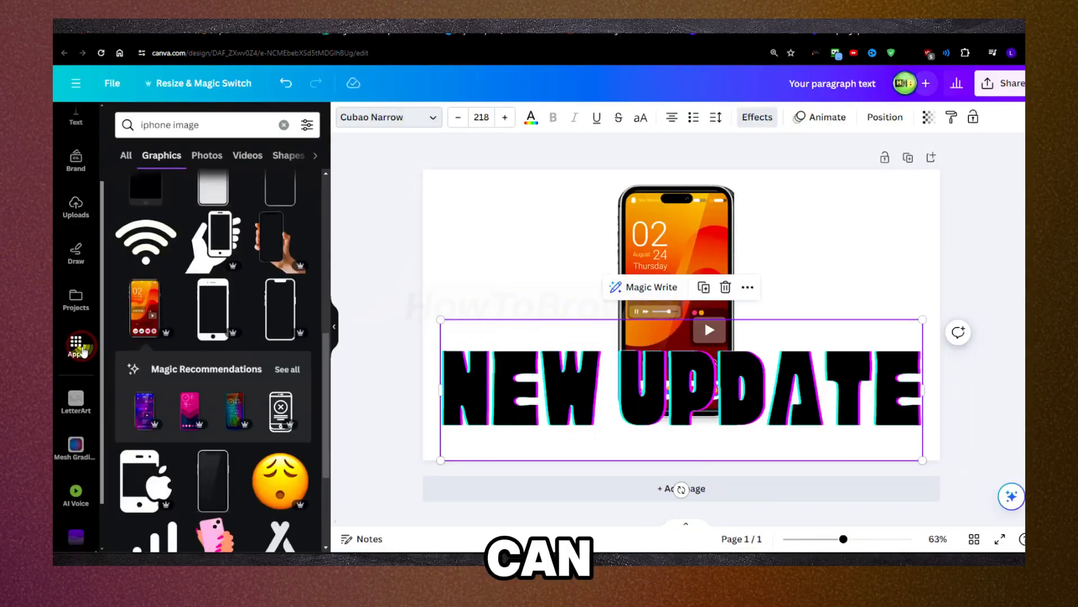
{"action": "scroll", "coordinate": [193, 204], "scroll_direction": "down", "scroll_amount": 5}
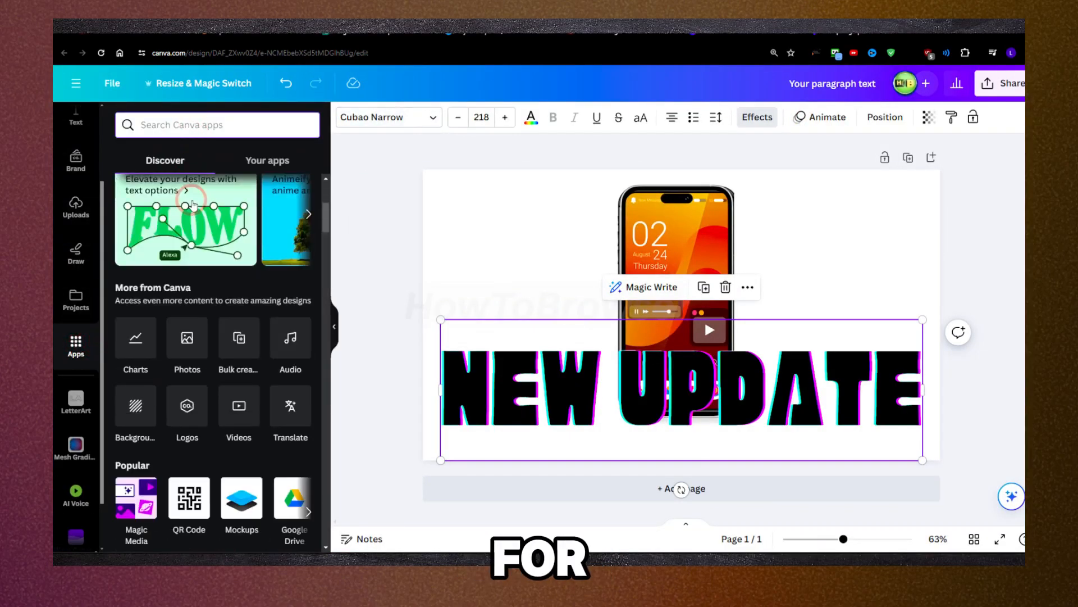
{"action": "scroll", "coordinate": [87, 332], "scroll_direction": "up", "scroll_amount": 2}
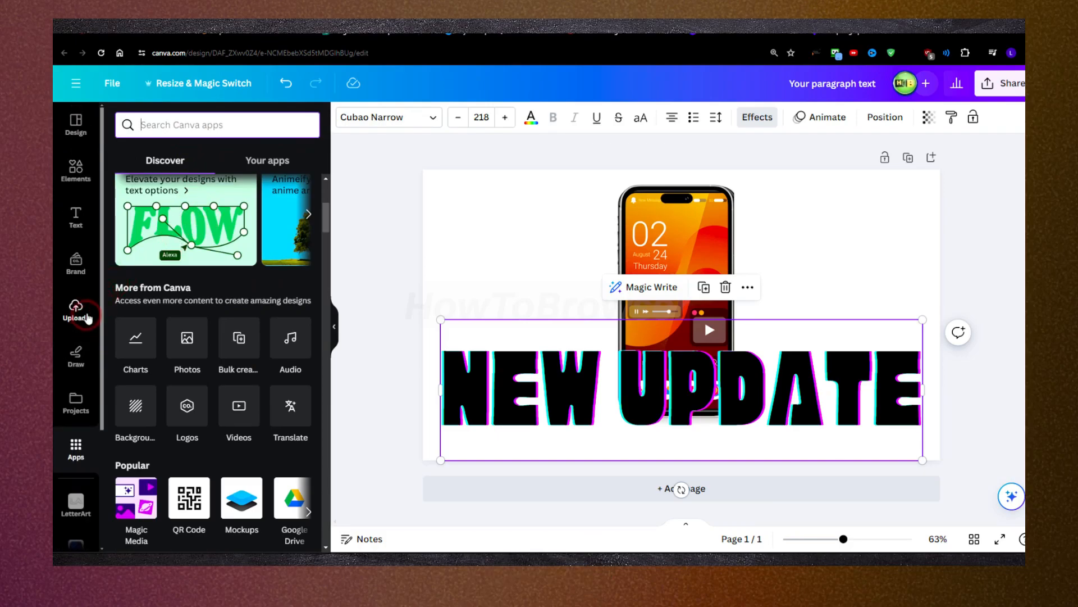
{"action": "left_click", "coordinate": [81, 265]}
{"action": "scroll", "coordinate": [193, 337], "scroll_direction": "down", "scroll_amount": 3}
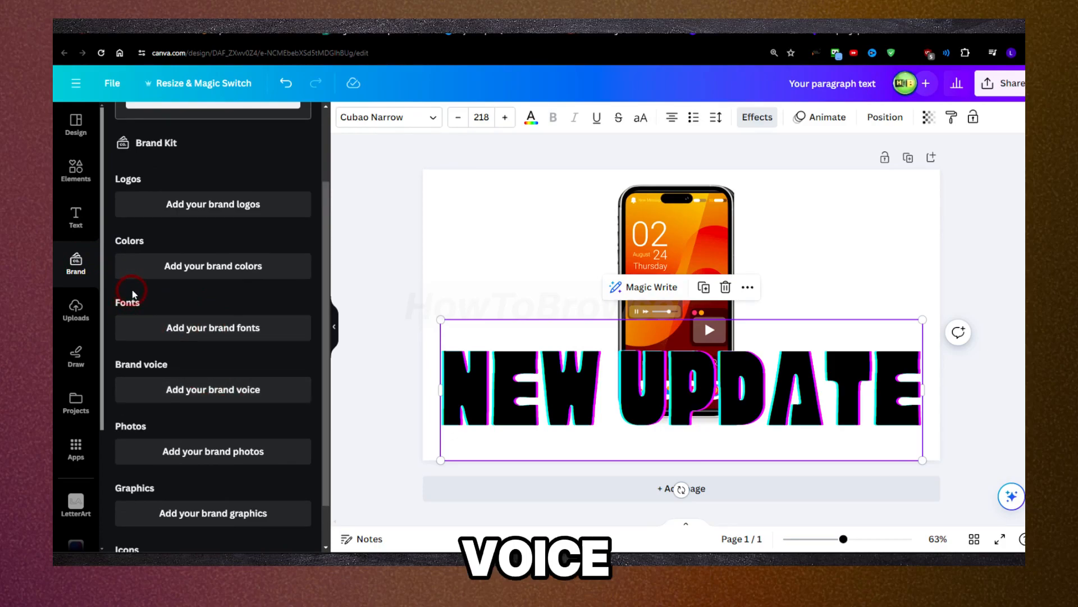
{"action": "scroll", "coordinate": [127, 247], "scroll_direction": "up", "scroll_amount": 3}
{"action": "scroll", "coordinate": [171, 377], "scroll_direction": "down", "scroll_amount": 3}
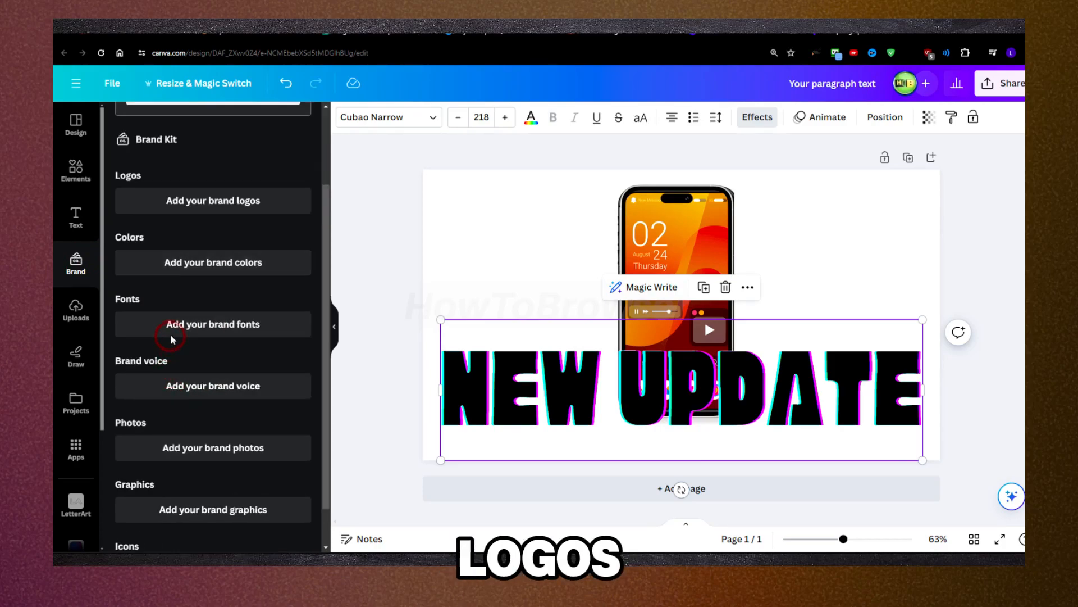
Step: Open the brand fonts, open the Caption style for editing and review the list of text styles
{"action": "left_click", "coordinate": [172, 334]}
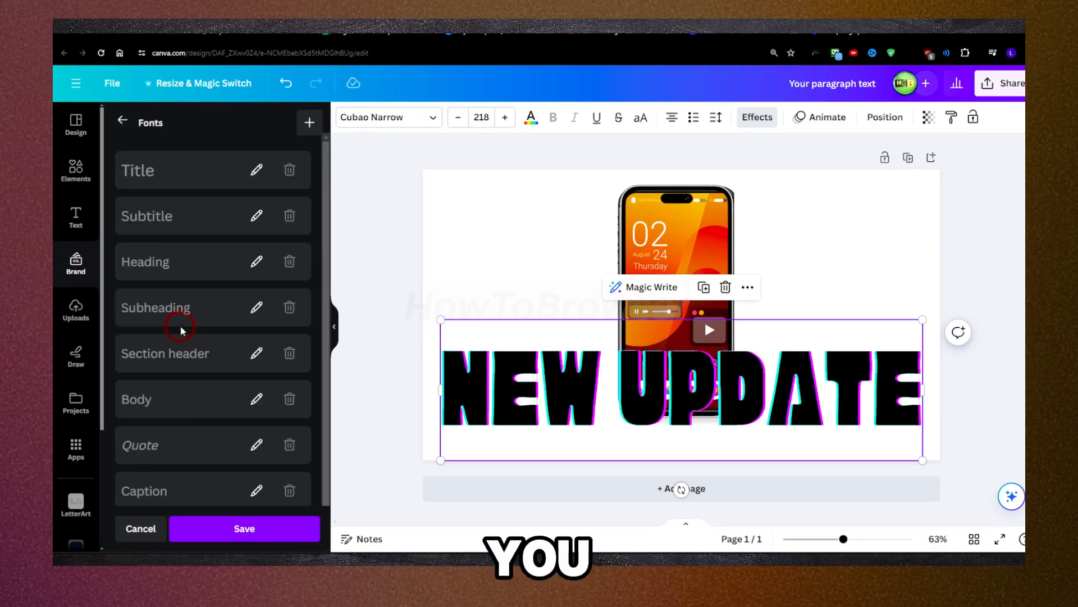
{"action": "scroll", "coordinate": [166, 221], "scroll_direction": "down", "scroll_amount": 1}
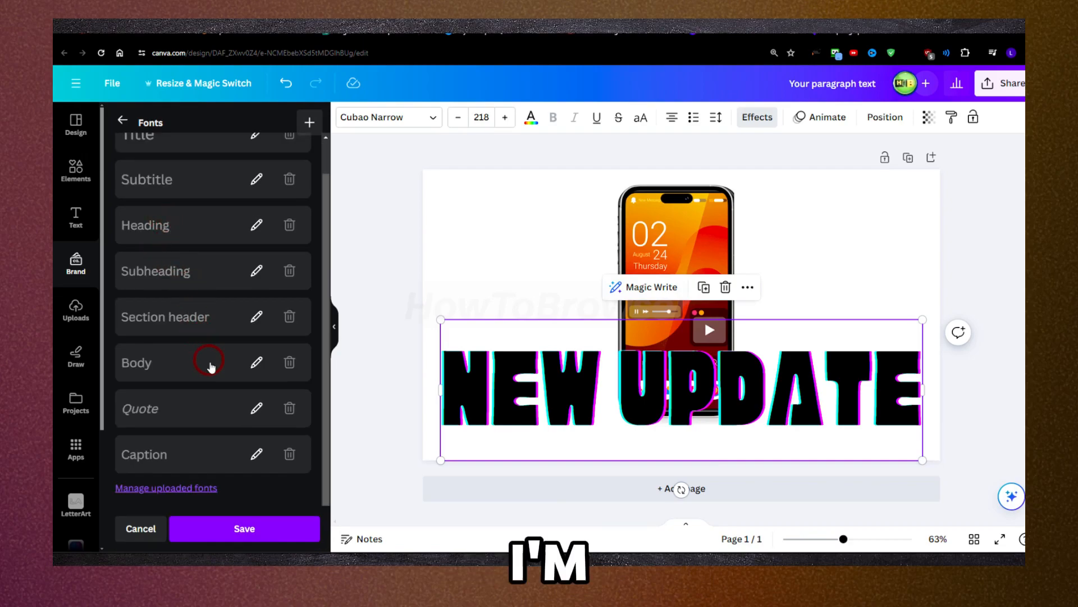
{"action": "left_click", "coordinate": [267, 454]}
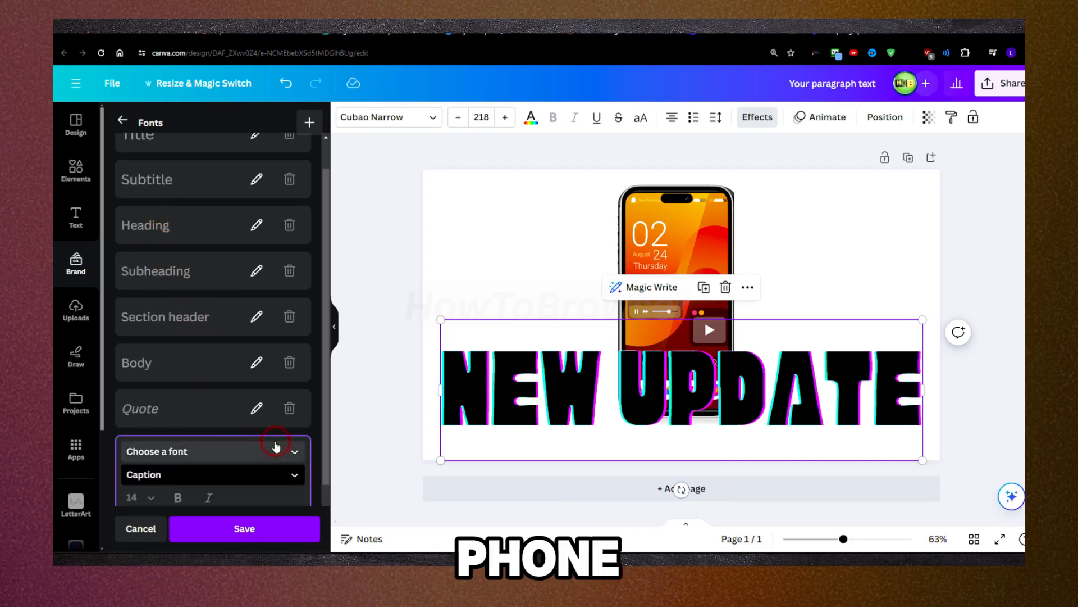
{"action": "scroll", "coordinate": [229, 404], "scroll_direction": "up", "scroll_amount": 1}
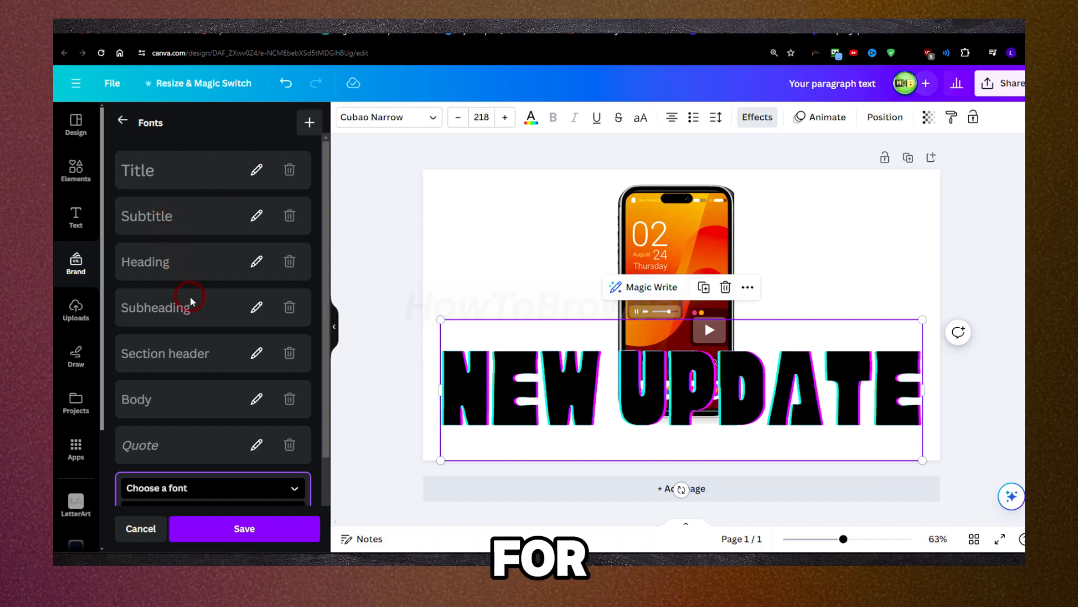
{"action": "scroll", "coordinate": [205, 340], "scroll_direction": "down", "scroll_amount": 2}
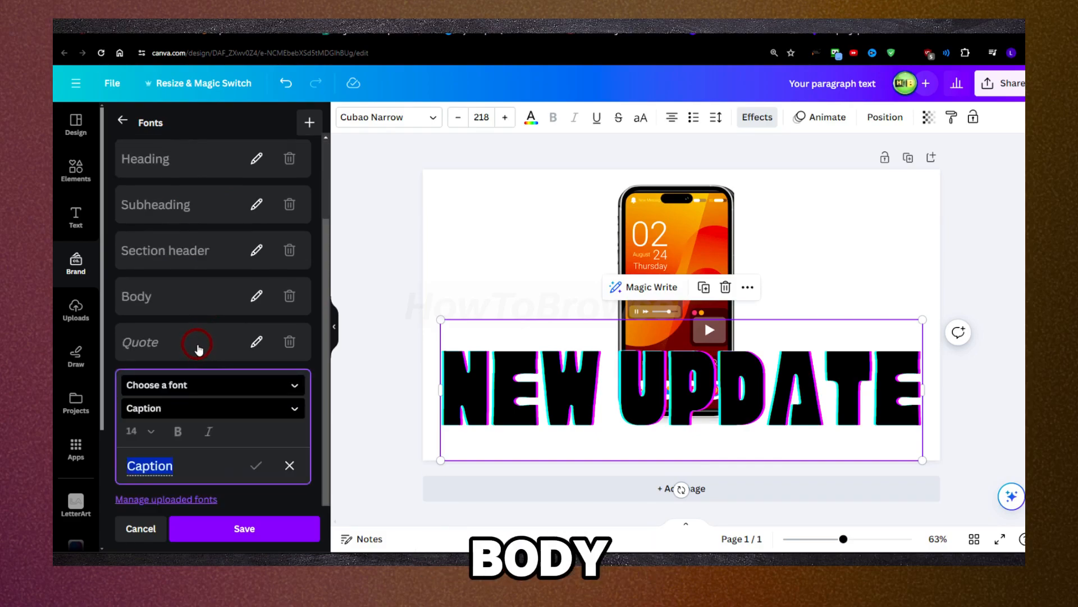
{"action": "scroll", "coordinate": [198, 349], "scroll_direction": "down", "scroll_amount": 1}
{"action": "scroll", "coordinate": [230, 357], "scroll_direction": "up", "scroll_amount": 2}
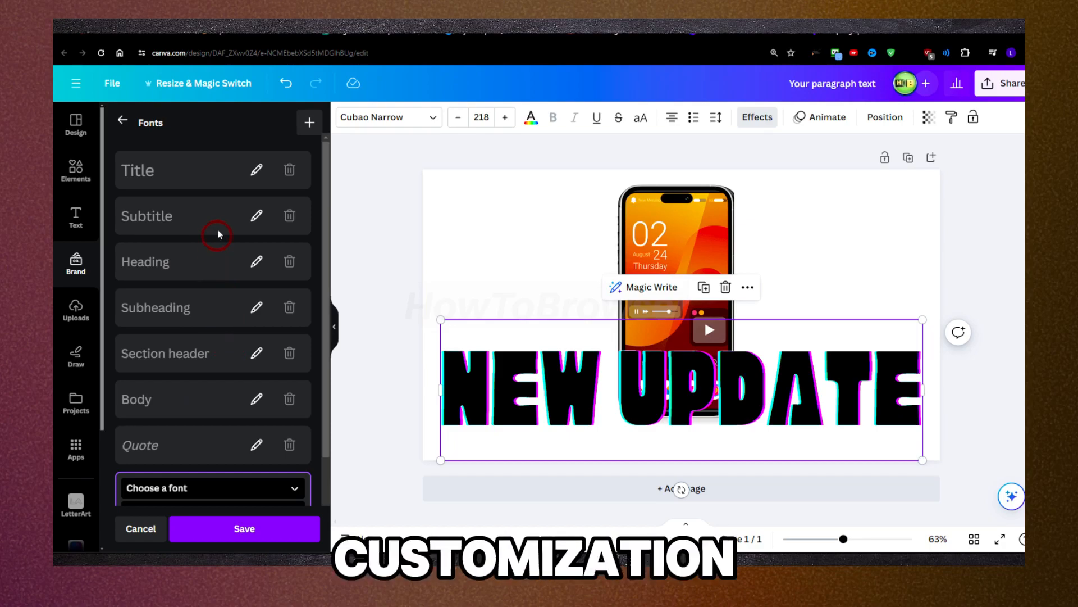
Step: Open the Title brand font for editing and browse the recently used and popular fonts
{"action": "left_click", "coordinate": [256, 170]}
{"action": "left_click", "coordinate": [218, 167]}
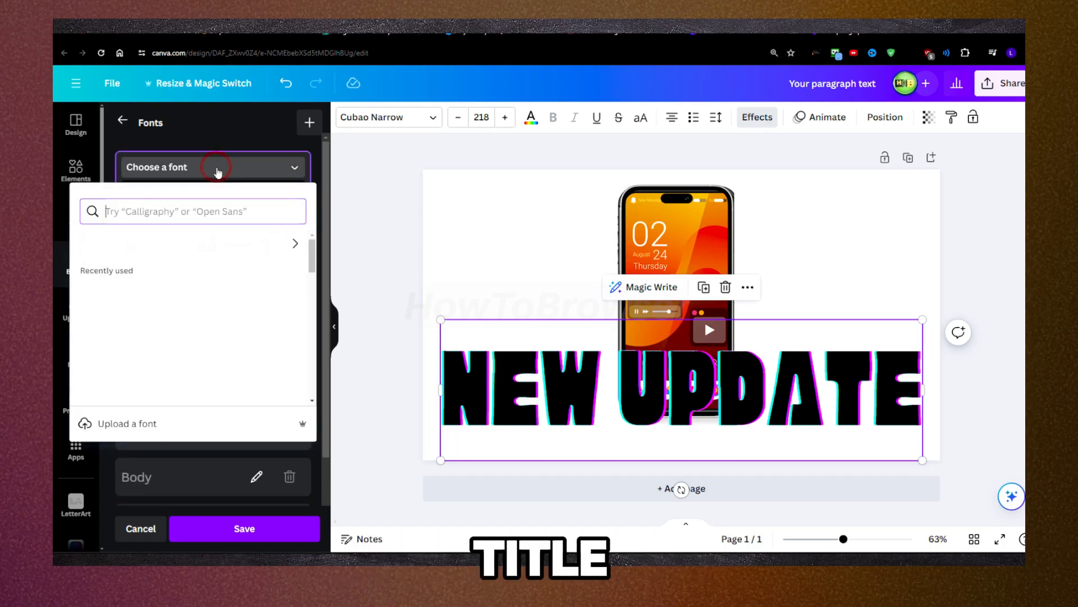
{"action": "scroll", "coordinate": [165, 280], "scroll_direction": "down", "scroll_amount": 1}
{"action": "scroll", "coordinate": [158, 233], "scroll_direction": "up", "scroll_amount": 1}
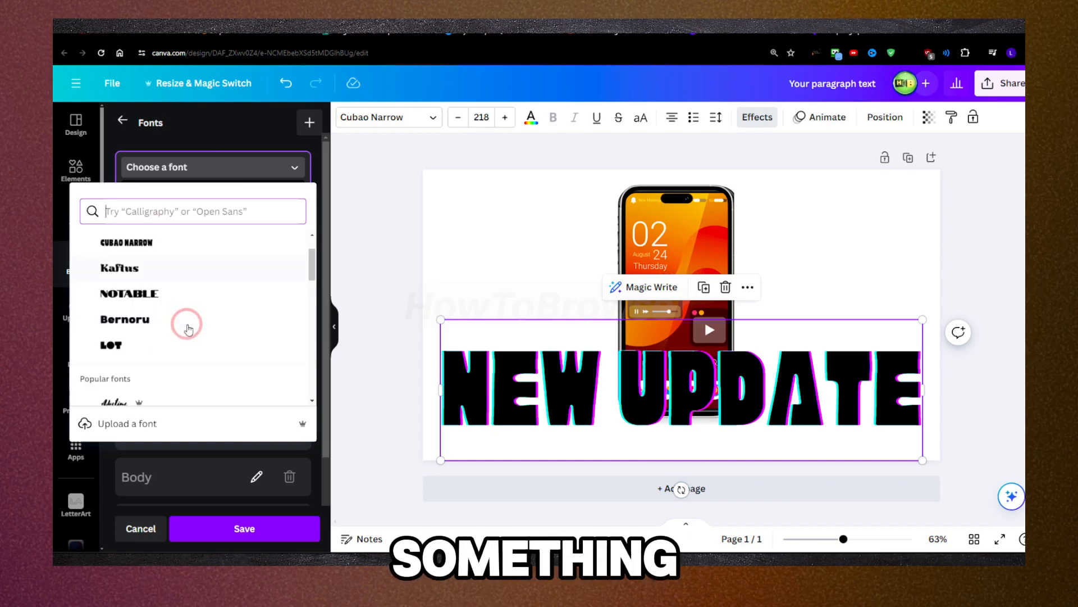
{"action": "scroll", "coordinate": [188, 329], "scroll_direction": "down", "scroll_amount": 5}
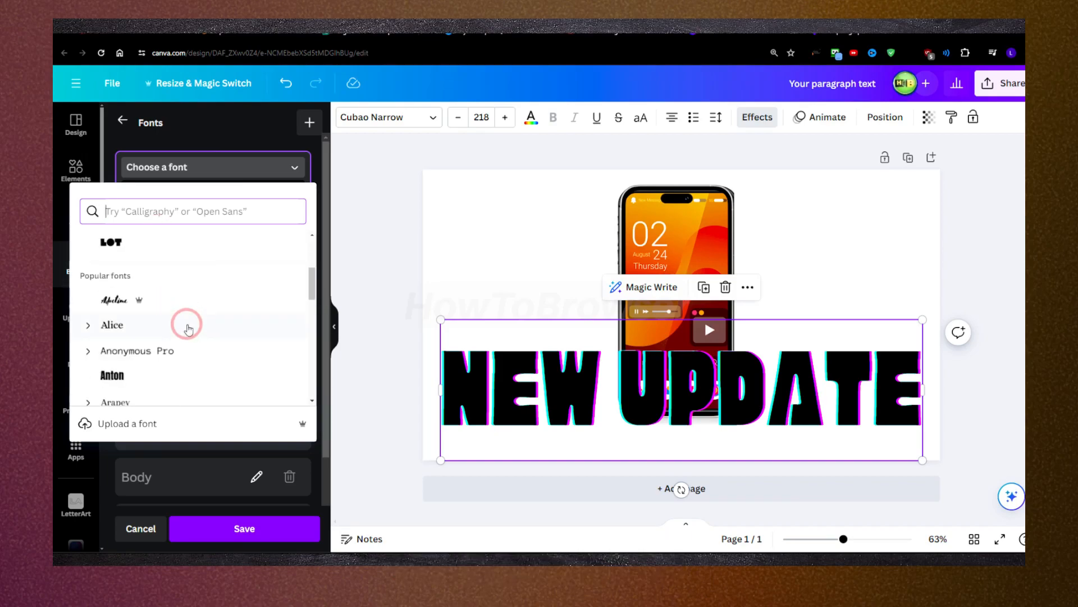
{"action": "scroll", "coordinate": [189, 329], "scroll_direction": "down", "scroll_amount": 2}
{"action": "scroll", "coordinate": [188, 329], "scroll_direction": "up", "scroll_amount": 6}
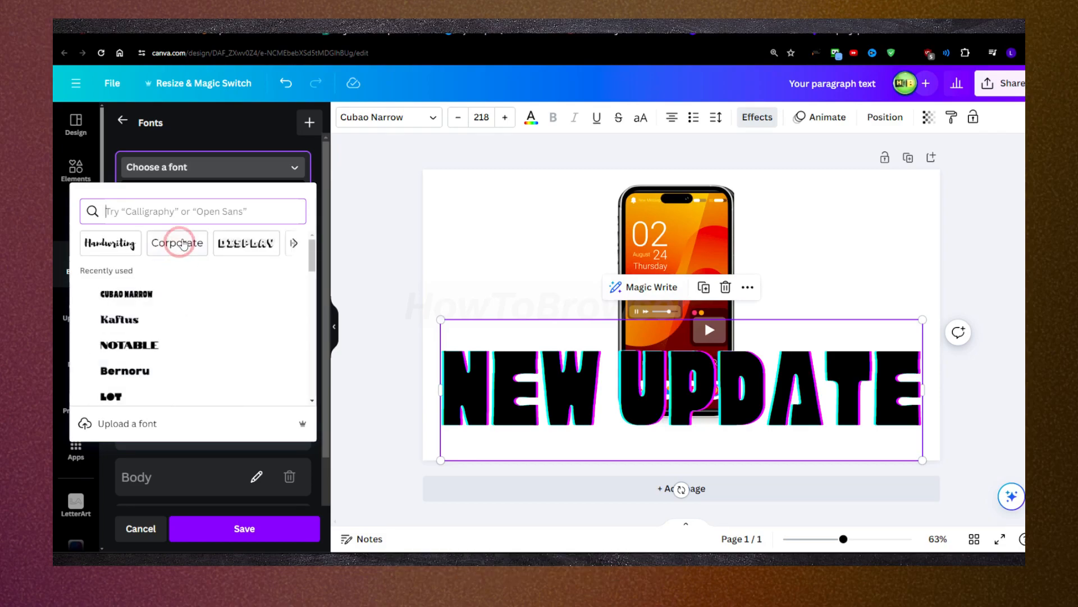
{"action": "left_click", "coordinate": [205, 150]}
{"action": "left_click", "coordinate": [204, 177]}
{"action": "left_click", "coordinate": [204, 177]}
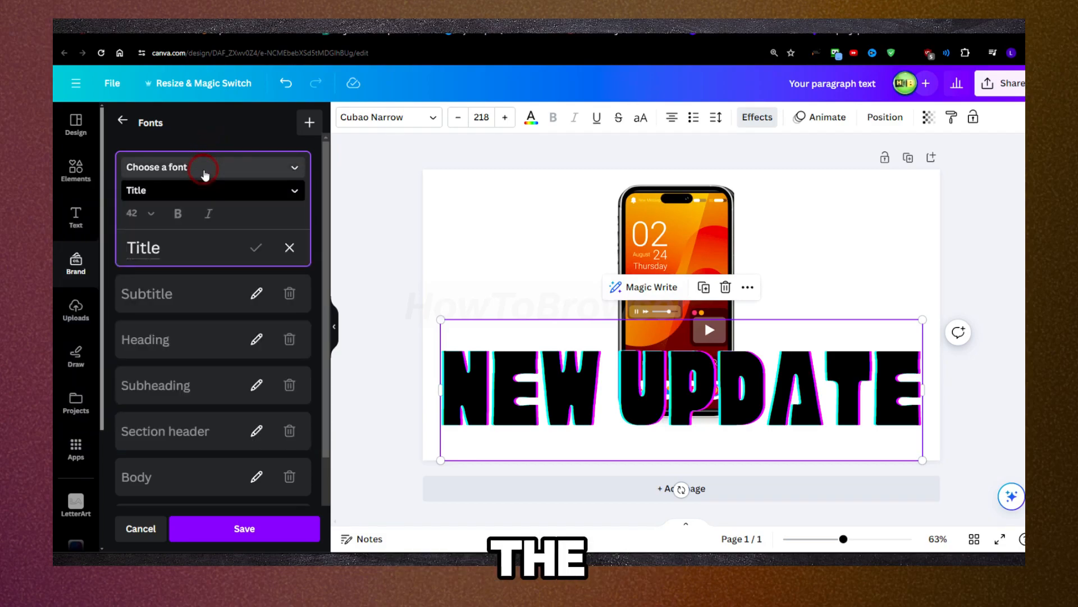
Step: Try switching the Title brand font's text style to Subtitle and set it back to Title
{"action": "left_click", "coordinate": [203, 191]}
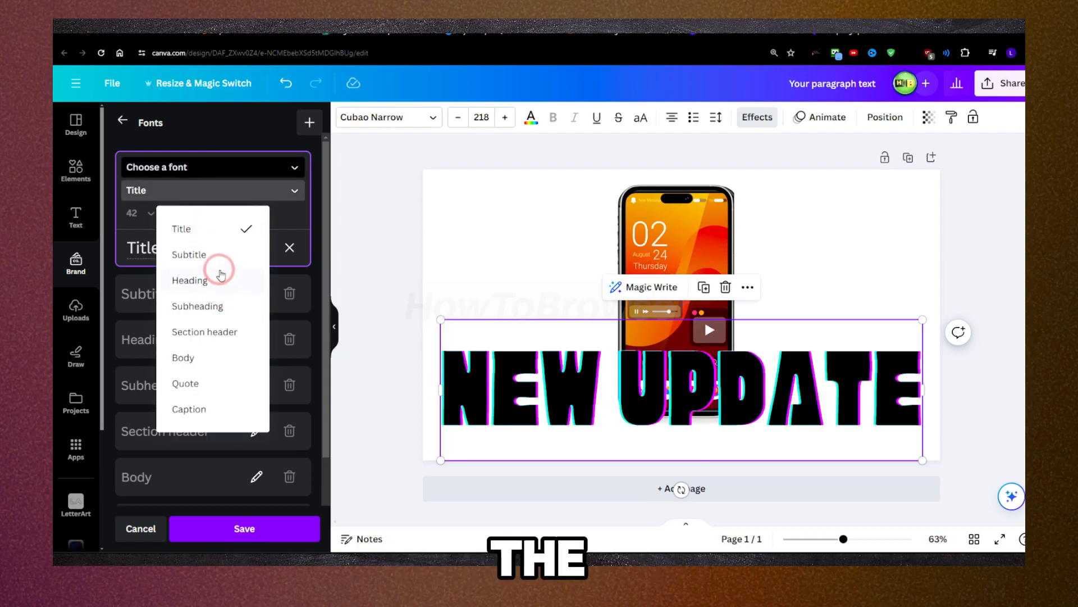
{"action": "left_click", "coordinate": [214, 231]}
{"action": "left_click", "coordinate": [193, 253]}
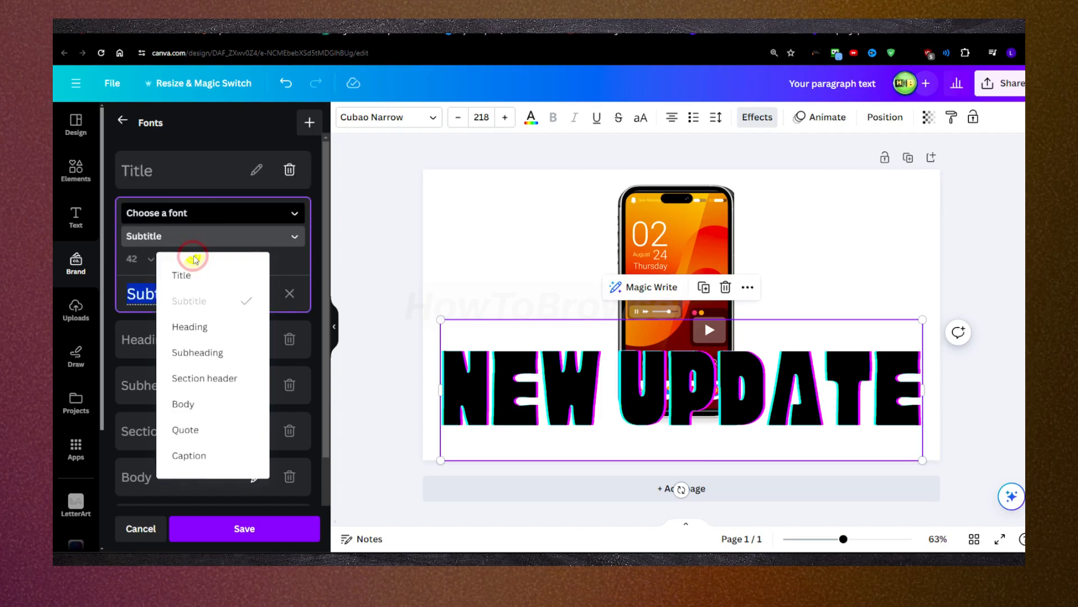
{"action": "left_click", "coordinate": [185, 240]}
{"action": "left_click", "coordinate": [185, 241]}
{"action": "left_click", "coordinate": [182, 275]}
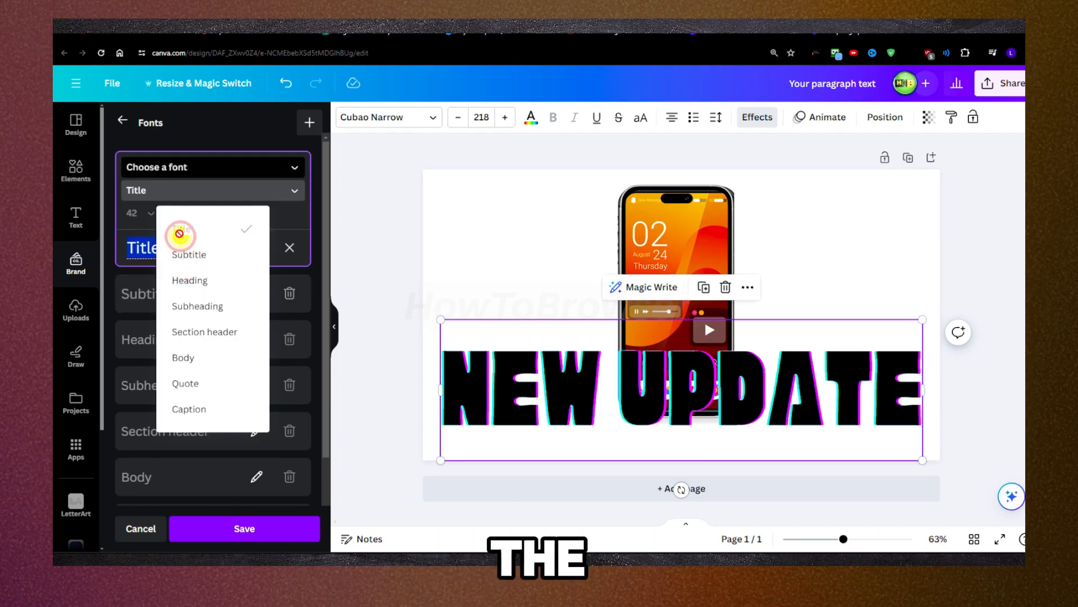
Step: Search the fonts for "thick" and assign Berthold Block to the Title brand font
{"action": "left_click", "coordinate": [175, 166]}
{"action": "left_click", "coordinate": [156, 213]}
{"action": "type", "text": "bol"}
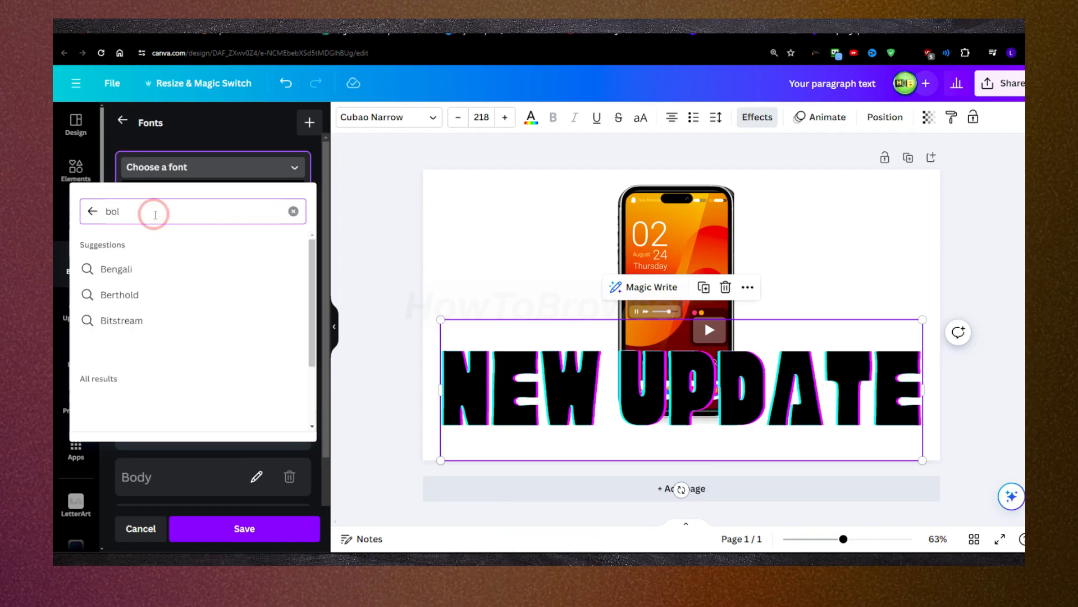
{"action": "left_click", "coordinate": [155, 299]}
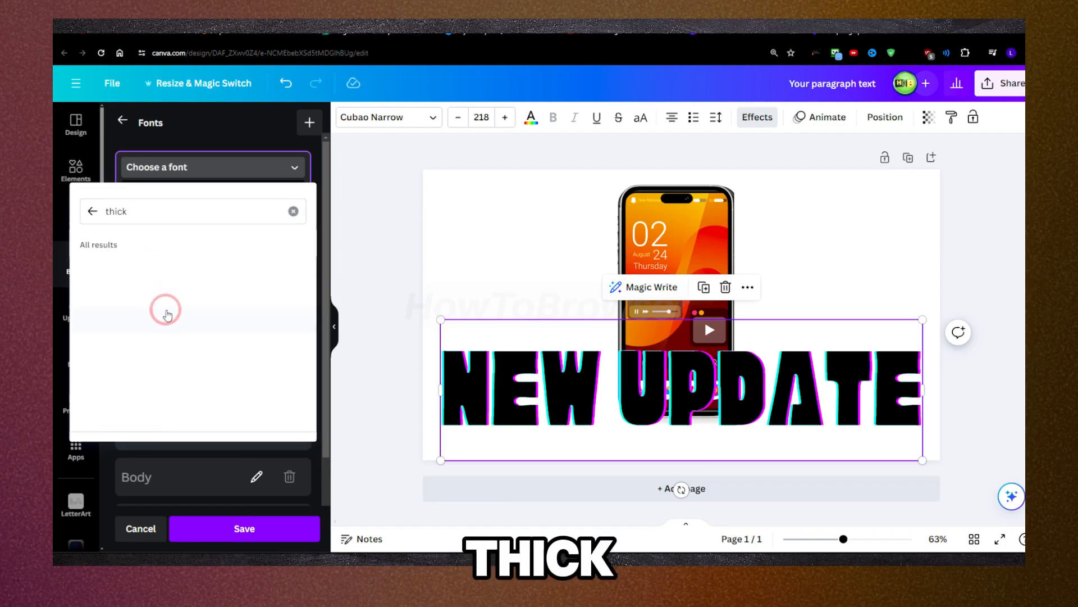
{"action": "scroll", "coordinate": [170, 314], "scroll_direction": "down", "scroll_amount": 2}
{"action": "left_click", "coordinate": [172, 319]}
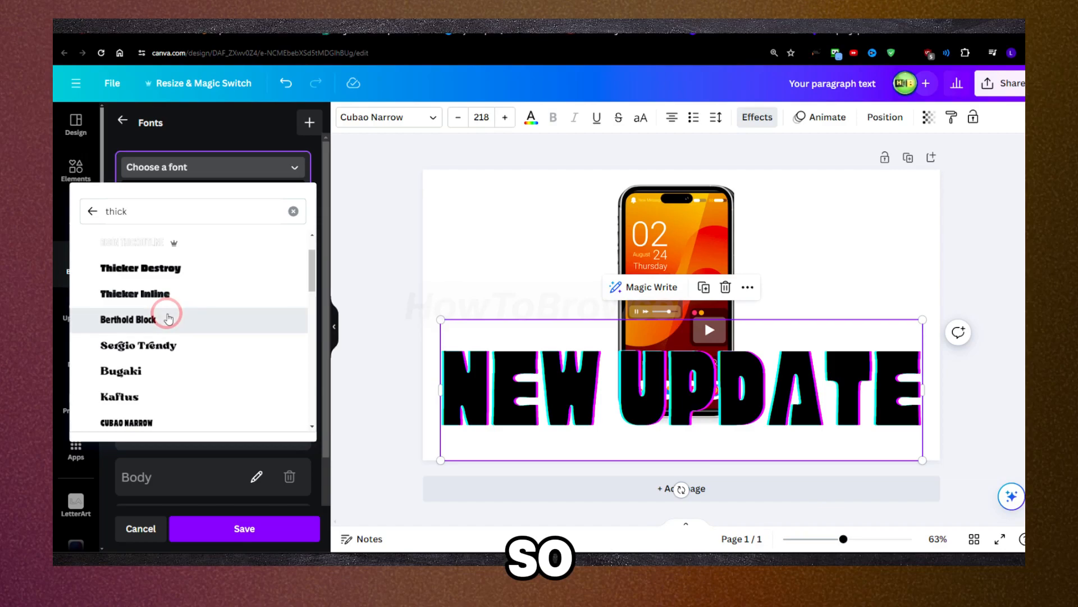
Step: Rename the Title brand font as "YT Thumbnail"
{"action": "type", "text": "FF"}
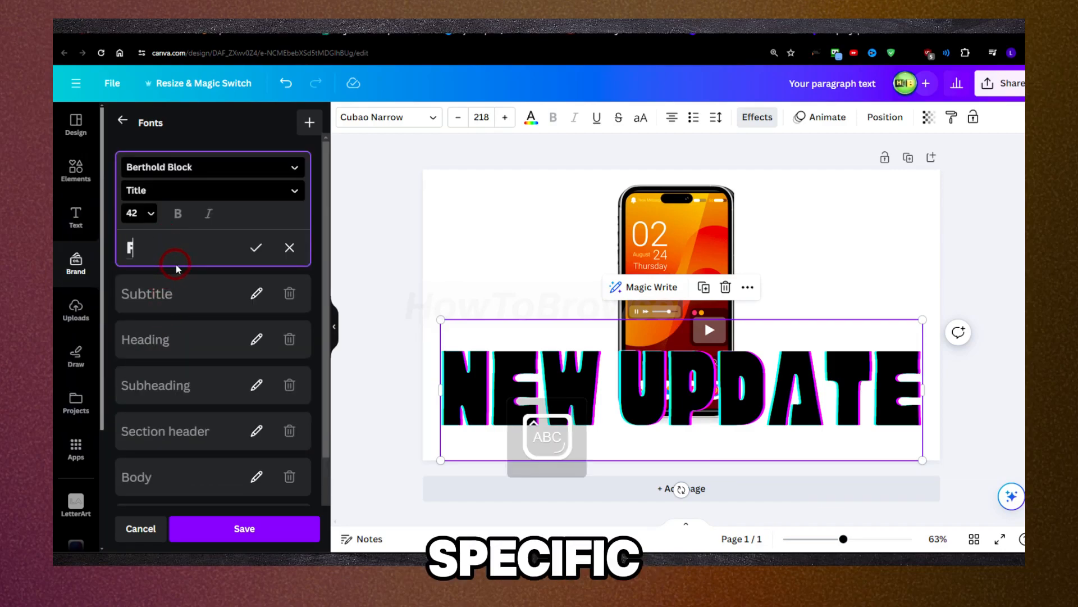
{"action": "key", "text": "BackSpace"}
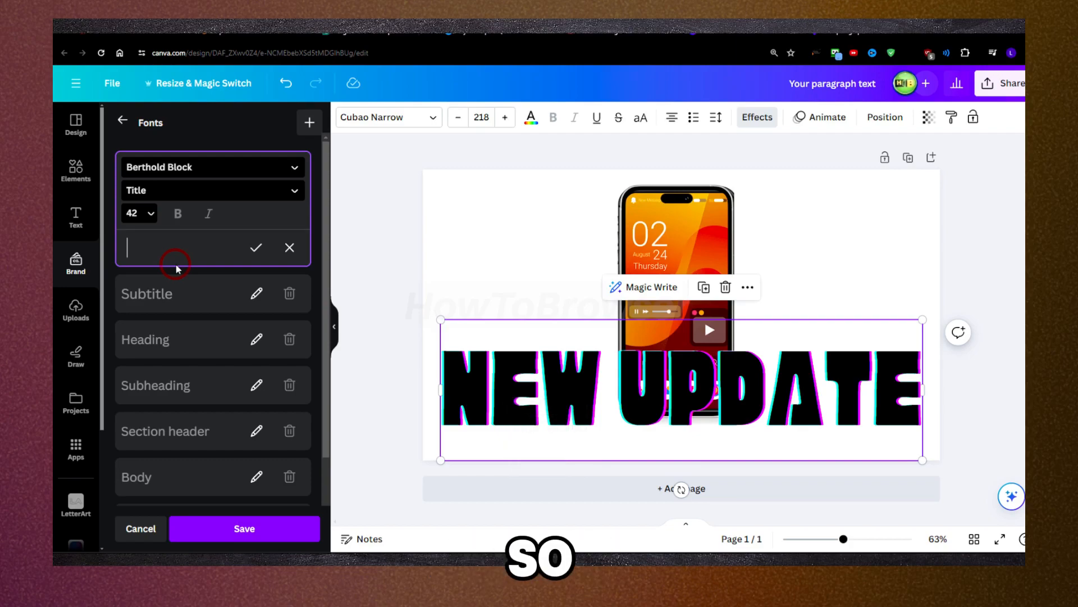
{"action": "type", "text": "W"}
{"action": "key", "text": "BackSpace"}
{"action": "type", "text": "I"}
{"action": "type", "text": "T"}
{"action": "key", "text": "Caps_Lock"}
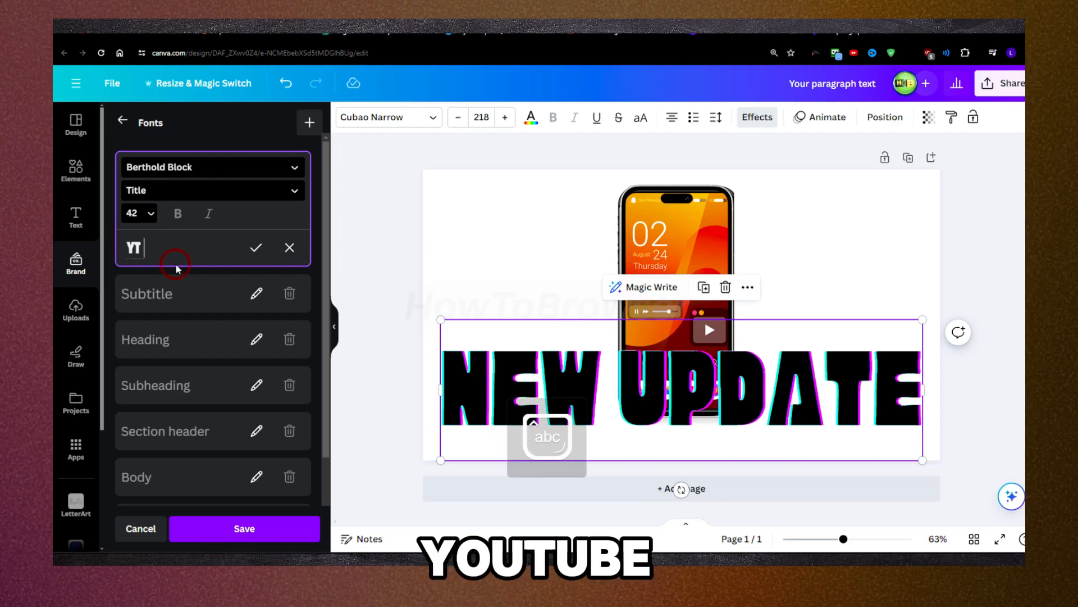
{"action": "type", "text": "Thumbnail"}
Step: Open the Subtitle brand font, keep its Subtitle text style and assign it a slanted display font from the "thick" results
{"action": "left_click", "coordinate": [186, 294]}
{"action": "left_click", "coordinate": [160, 238]}
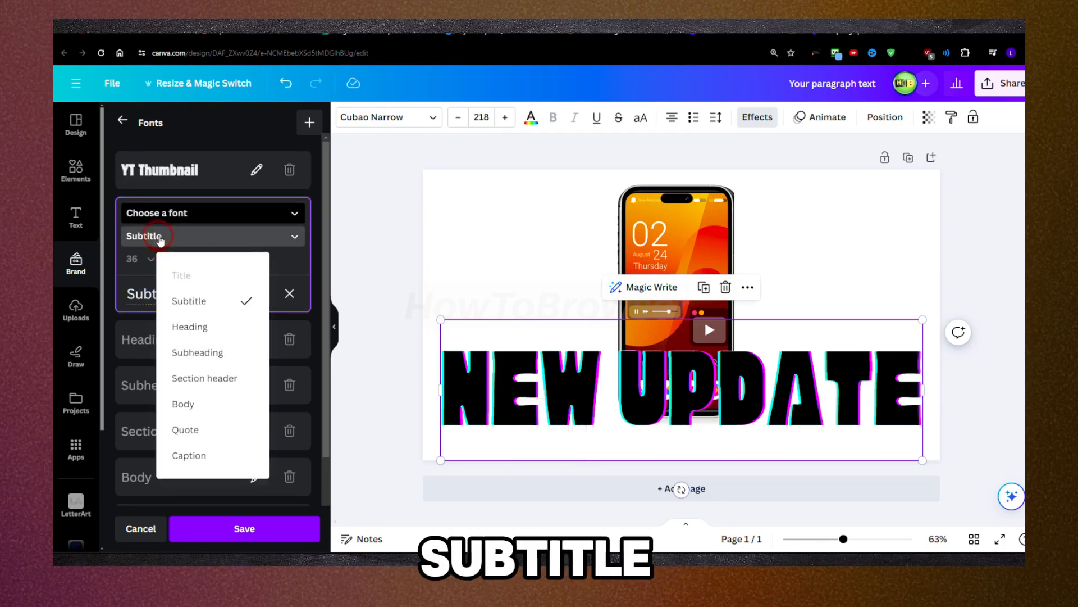
{"action": "left_click", "coordinate": [184, 300]}
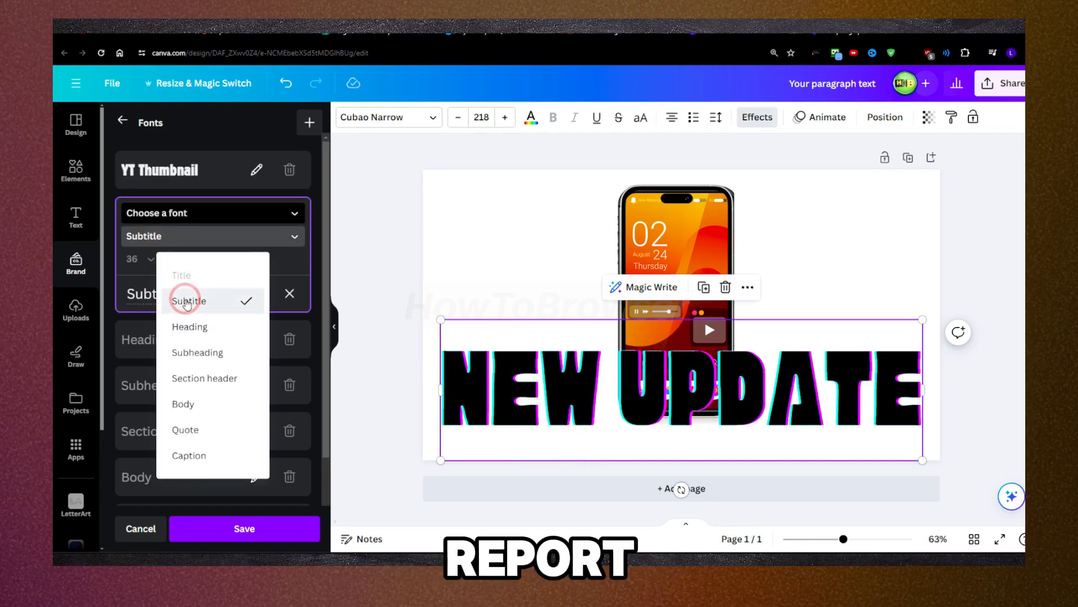
{"action": "left_click", "coordinate": [171, 218]}
{"action": "double_click", "coordinate": [121, 258]}
{"action": "scroll", "coordinate": [187, 296], "scroll_direction": "down", "scroll_amount": 10}
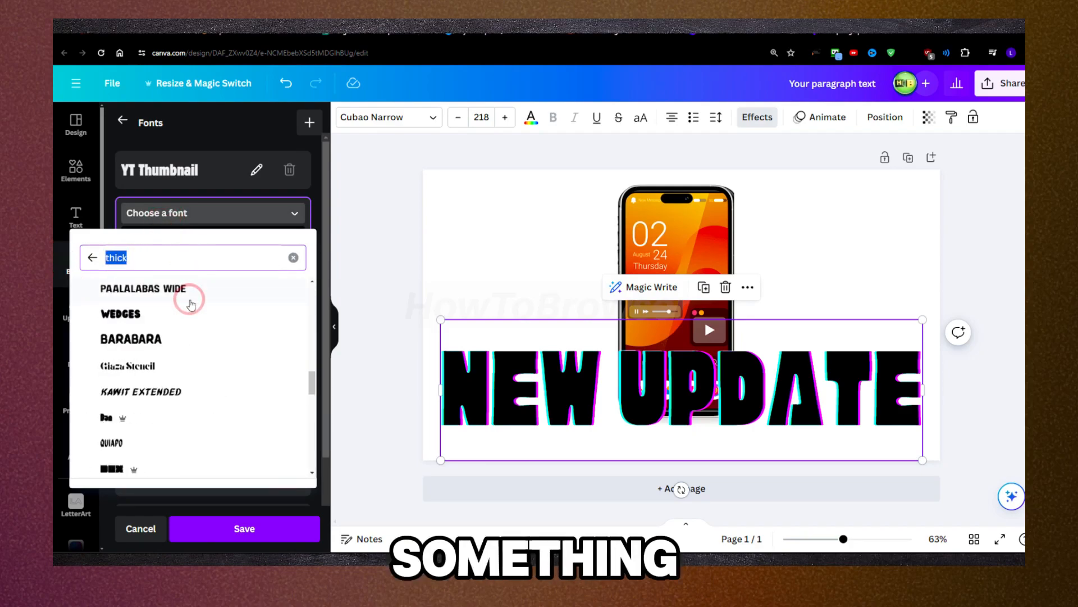
{"action": "scroll", "coordinate": [173, 344], "scroll_direction": "down", "scroll_amount": 1}
{"action": "left_click", "coordinate": [173, 342]}
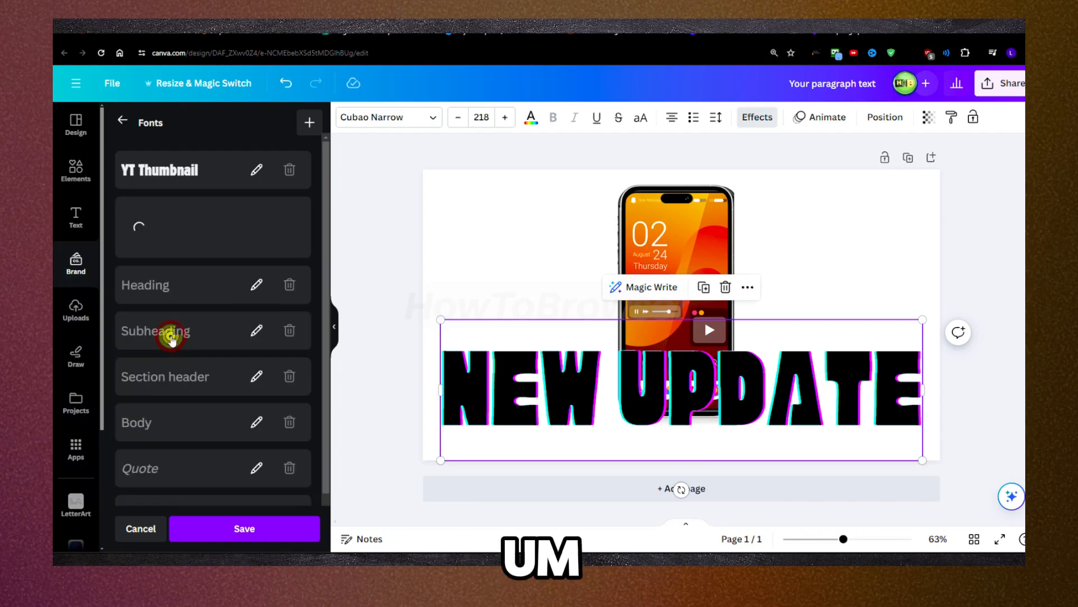
Step: Open the Heading brand font for editing and assign Barabara to it
{"action": "left_click", "coordinate": [169, 340]}
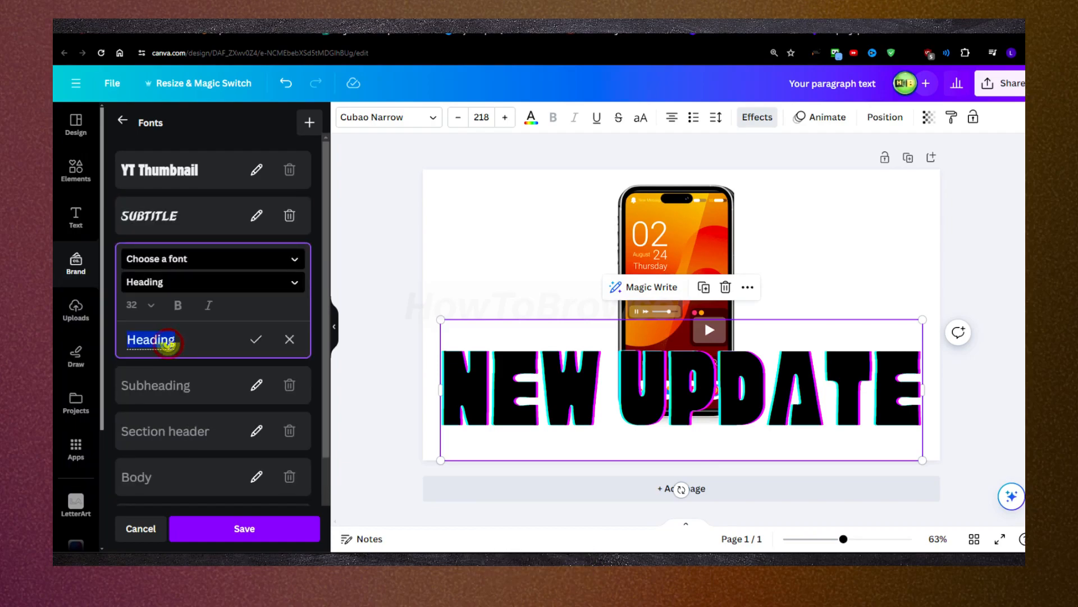
{"action": "left_click", "coordinate": [174, 258]}
{"action": "left_click", "coordinate": [159, 333]}
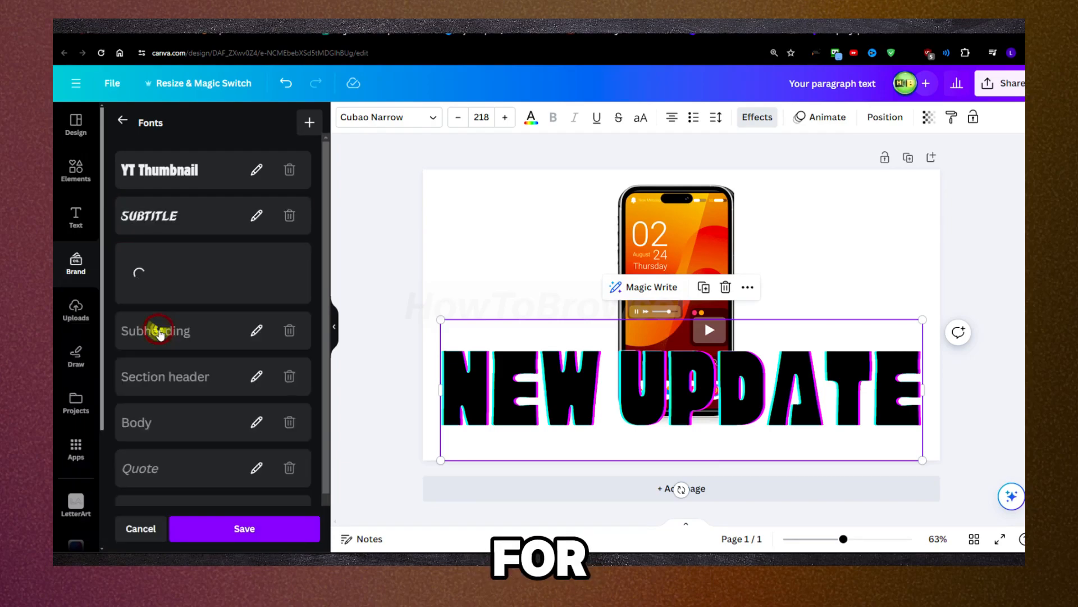
{"action": "left_click", "coordinate": [160, 290]}
{"action": "left_click", "coordinate": [161, 289]}
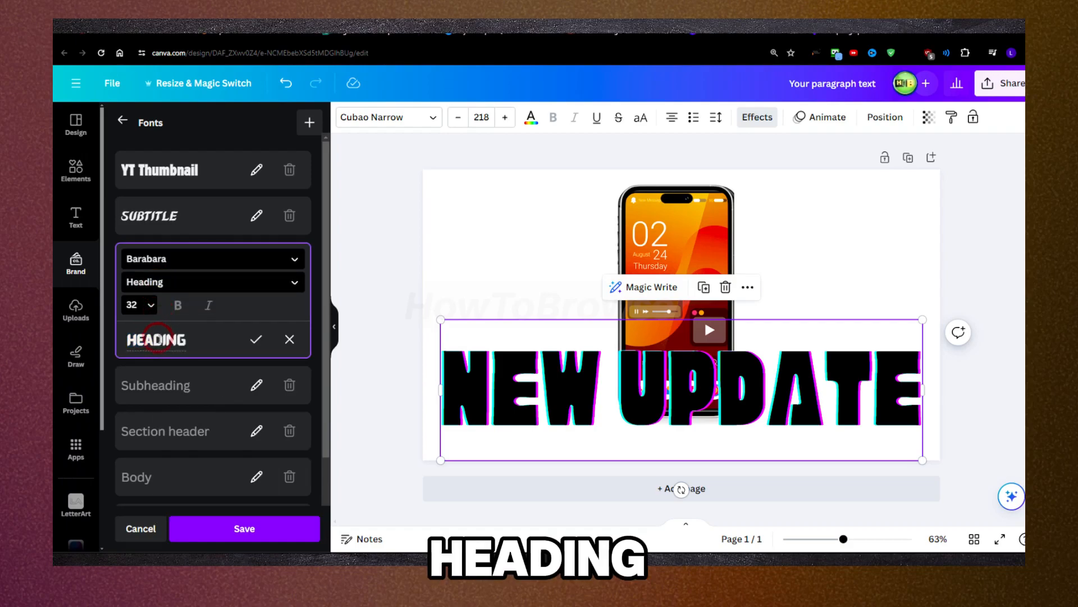
Step: Search the fonts for "k" and assign Kapsalon Condensed to the Subheading brand font, keeping the Subheading text style
{"action": "scroll", "coordinate": [160, 338], "scroll_direction": "down", "scroll_amount": 2}
{"action": "left_click", "coordinate": [166, 285]}
{"action": "left_click", "coordinate": [164, 202]}
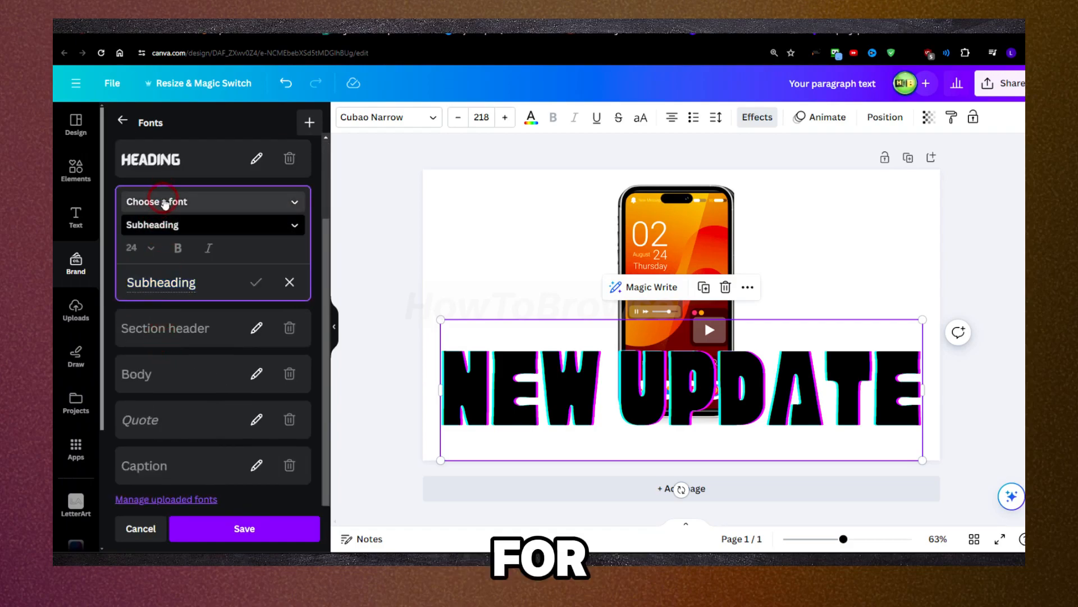
{"action": "left_click", "coordinate": [121, 254]}
{"action": "type", "text": "k"}
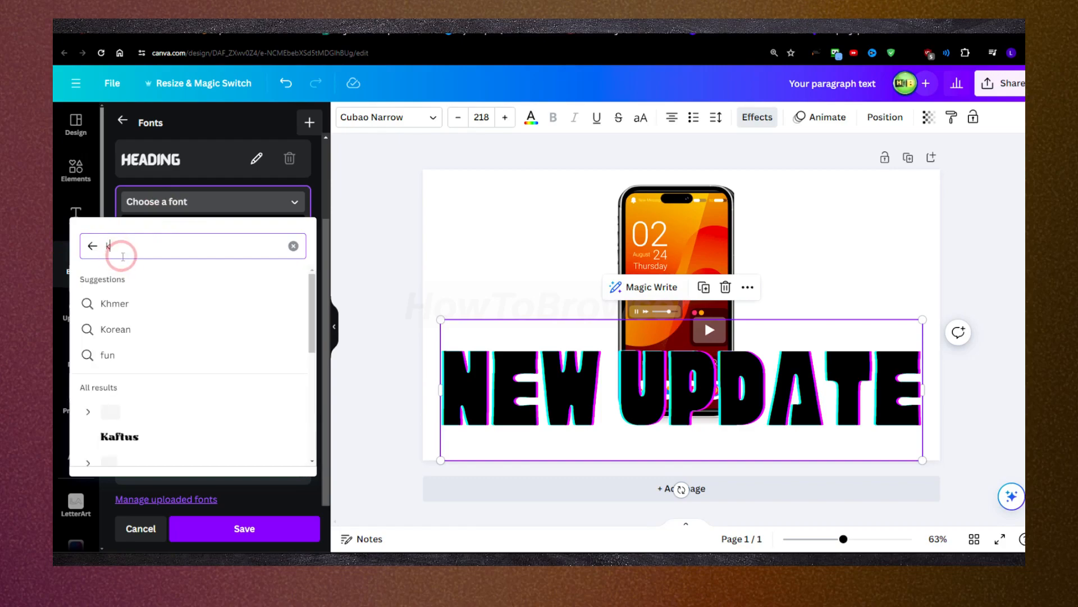
{"action": "scroll", "coordinate": [163, 292], "scroll_direction": "down", "scroll_amount": 3}
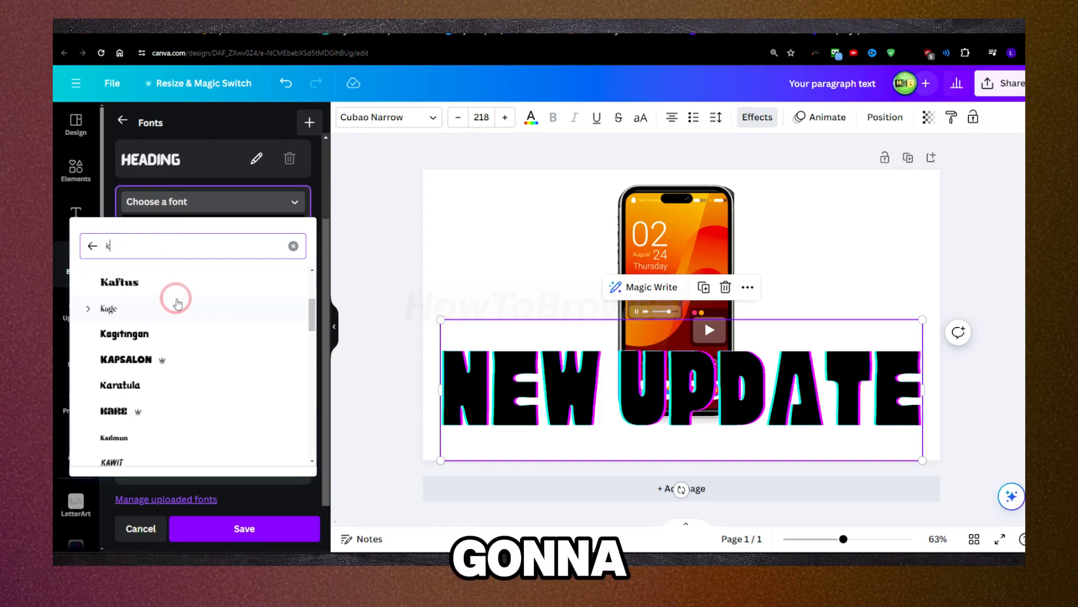
{"action": "scroll", "coordinate": [177, 303], "scroll_direction": "down", "scroll_amount": 6}
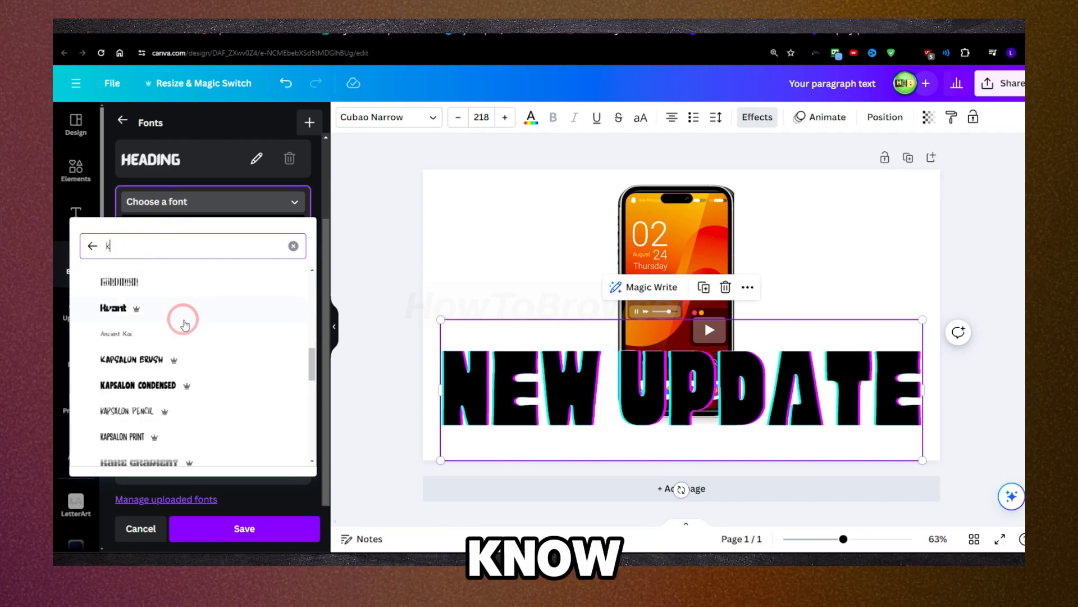
{"action": "scroll", "coordinate": [183, 326], "scroll_direction": "down", "scroll_amount": 2}
{"action": "left_click", "coordinate": [180, 333]}
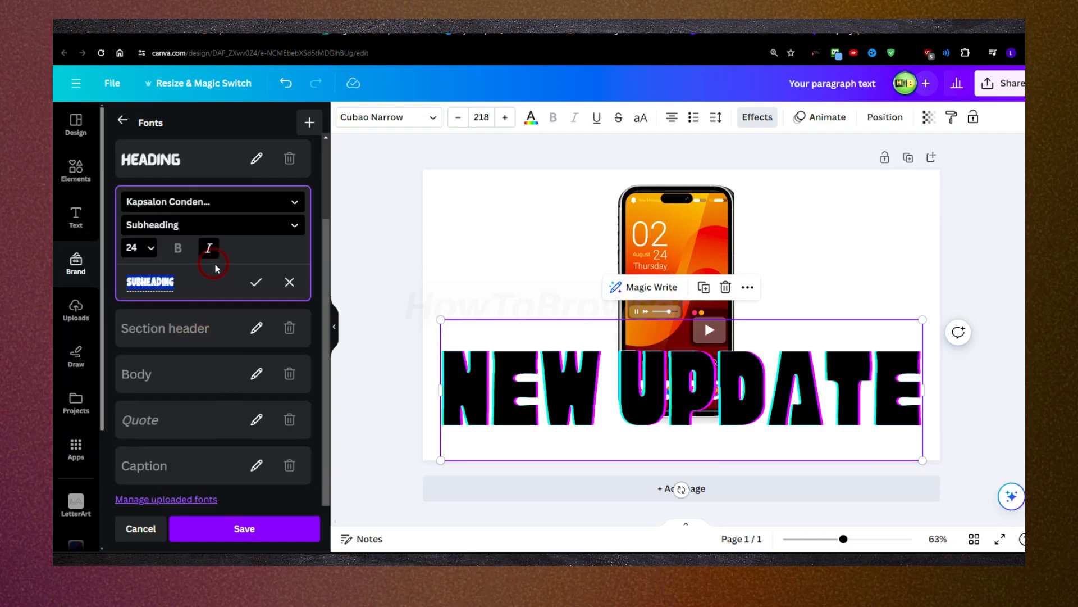
{"action": "left_click", "coordinate": [174, 226]}
{"action": "left_click", "coordinate": [173, 225]}
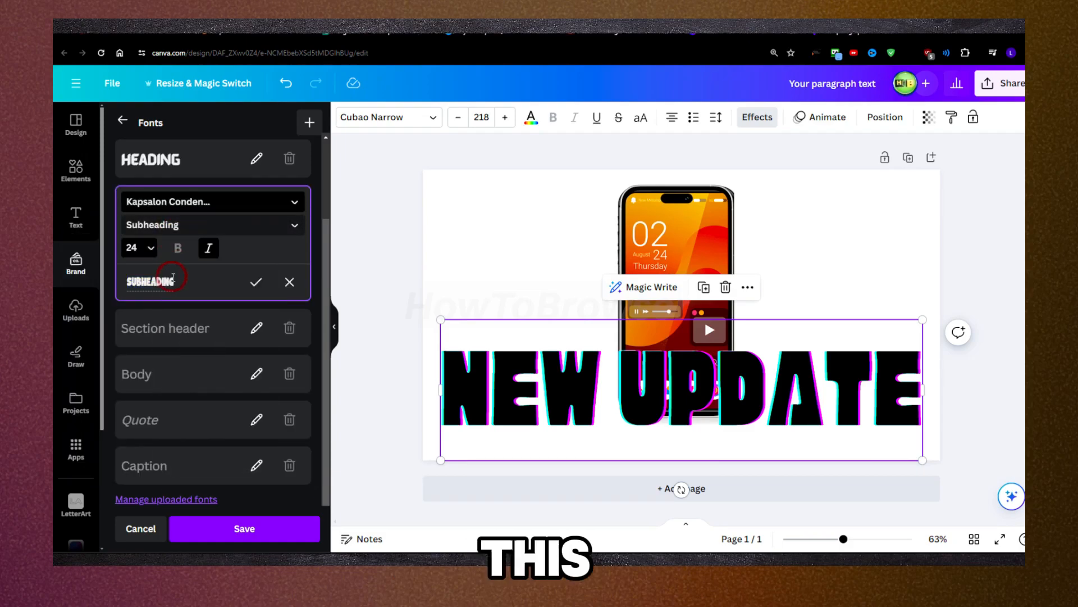
Step: Open the Section header brand font and switch to editing the Caption brand font
{"action": "left_click", "coordinate": [175, 330]}
{"action": "scroll", "coordinate": [228, 326], "scroll_direction": "down", "scroll_amount": 1}
{"action": "left_click", "coordinate": [193, 453]}
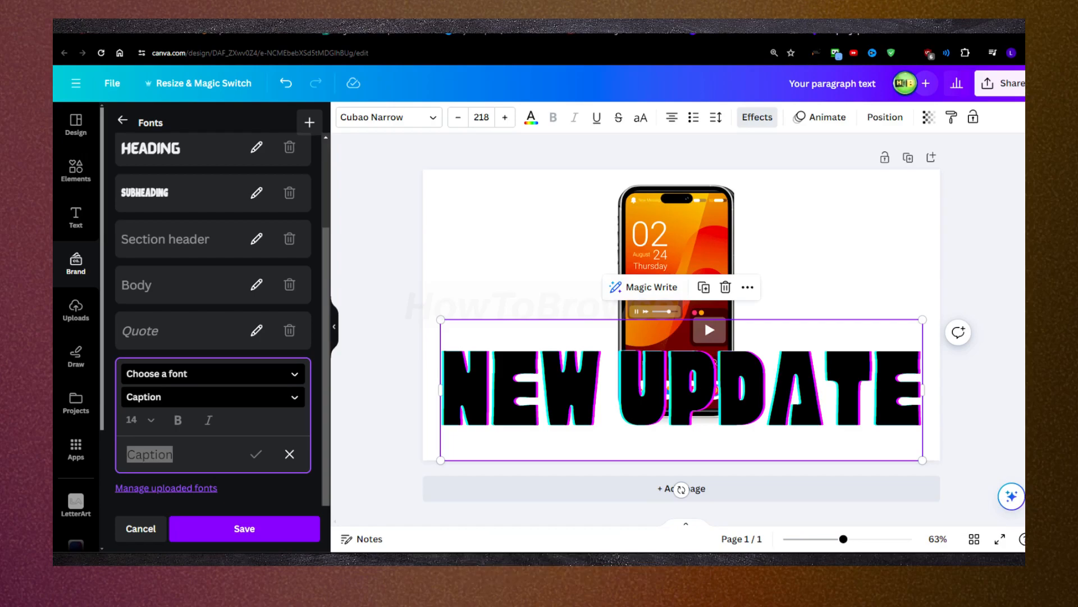
Step: Nudge the NEW UPDATE title slightly upward on the canvas and browse the "heavy" font results for it
{"action": "left_click_drag", "start_coordinate": [663, 399], "coordinate": [664, 394]}
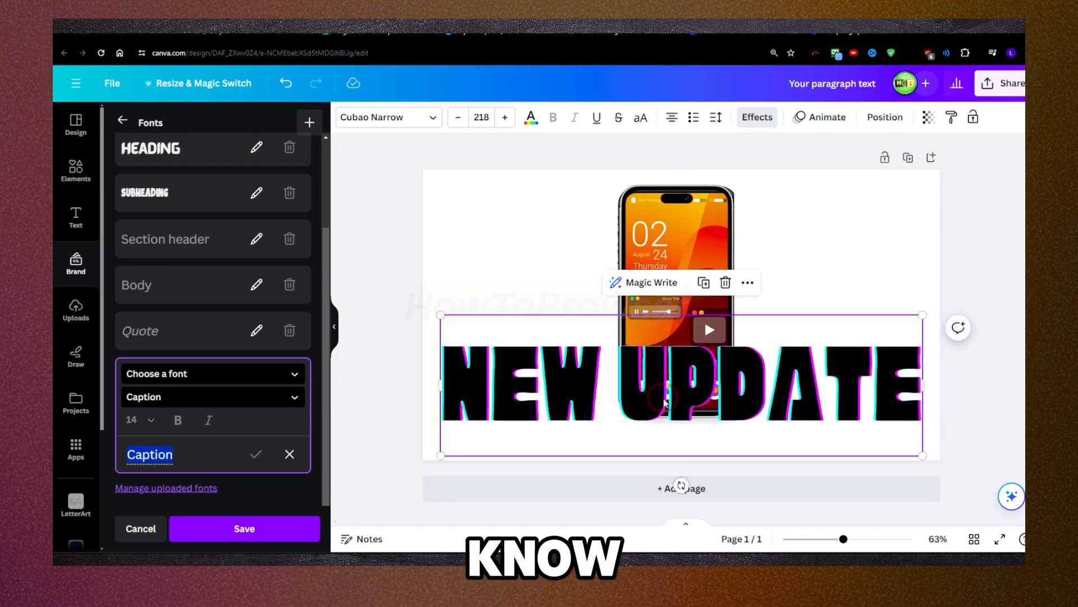
{"action": "left_click", "coordinate": [392, 118]}
{"action": "scroll", "coordinate": [211, 264], "scroll_direction": "down", "scroll_amount": 15}
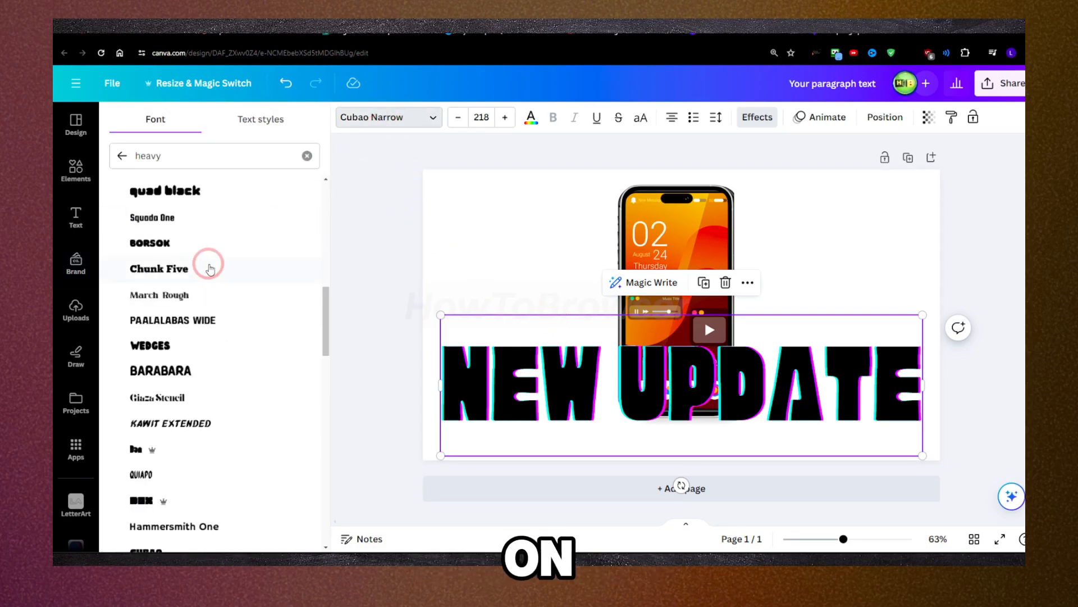
{"action": "scroll", "coordinate": [209, 268], "scroll_direction": "down", "scroll_amount": 3}
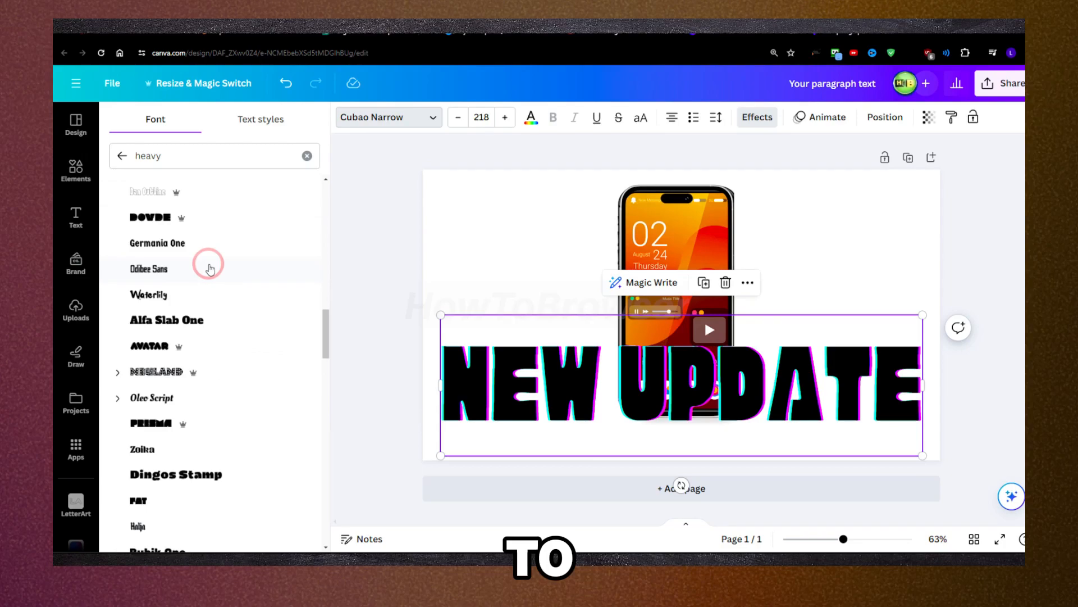
{"action": "scroll", "coordinate": [210, 268], "scroll_direction": "down", "scroll_amount": 10}
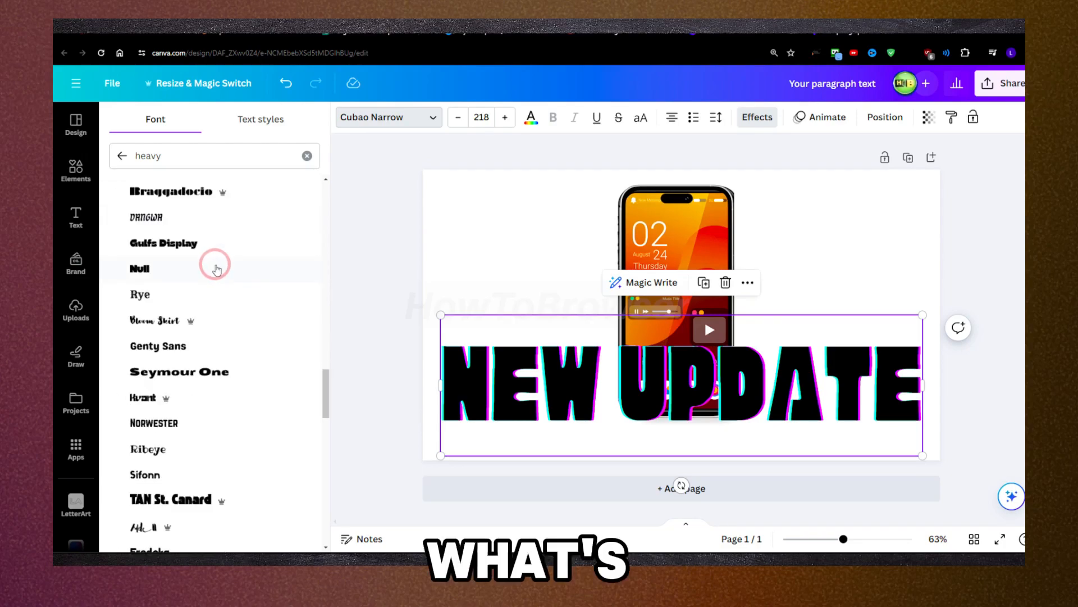
{"action": "scroll", "coordinate": [216, 269], "scroll_direction": "down", "scroll_amount": 5}
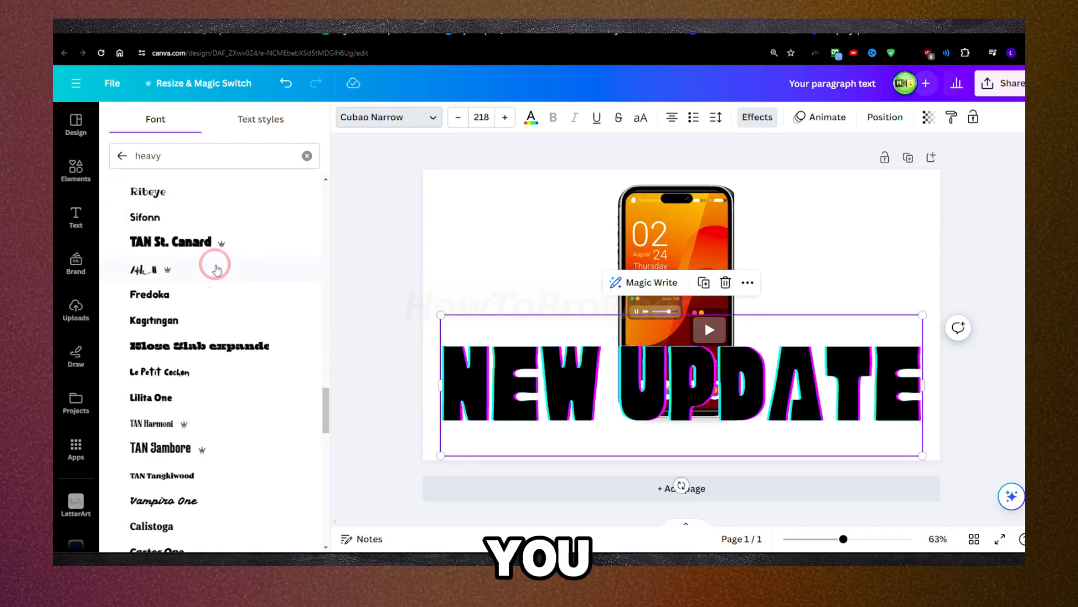
{"action": "scroll", "coordinate": [216, 269], "scroll_direction": "down", "scroll_amount": 5}
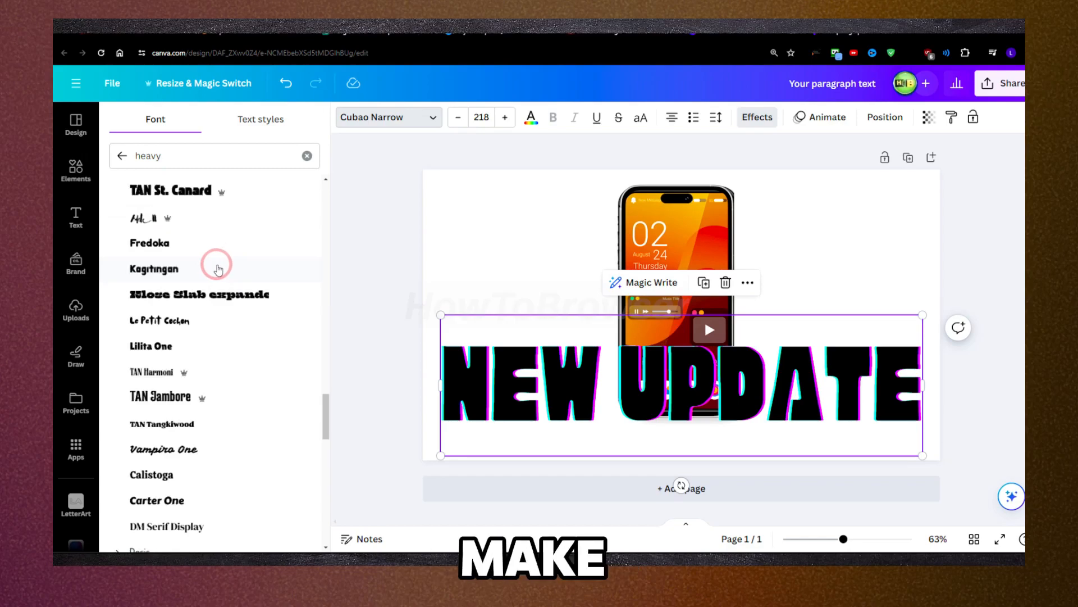
{"action": "scroll", "coordinate": [218, 269], "scroll_direction": "up", "scroll_amount": 10}
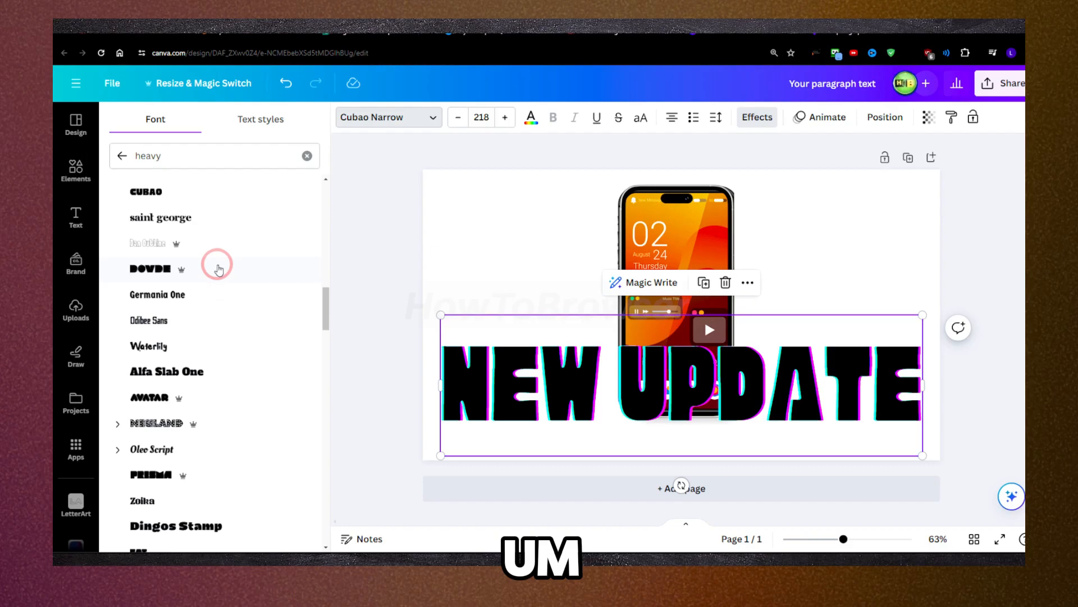
{"action": "scroll", "coordinate": [218, 269], "scroll_direction": "up", "scroll_amount": 3}
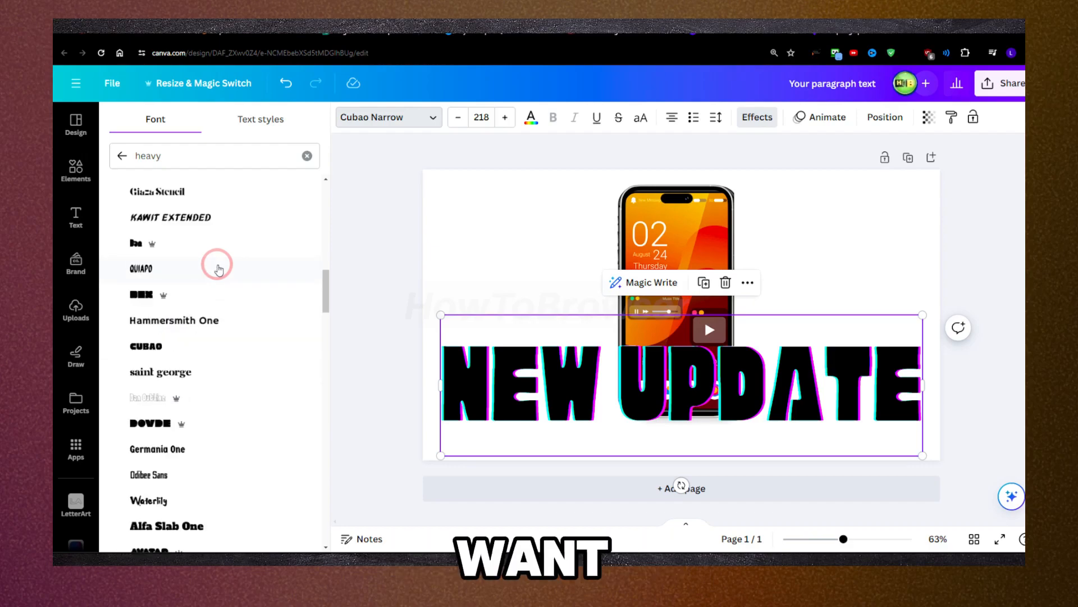
{"action": "scroll", "coordinate": [218, 269], "scroll_direction": "down", "scroll_amount": 12}
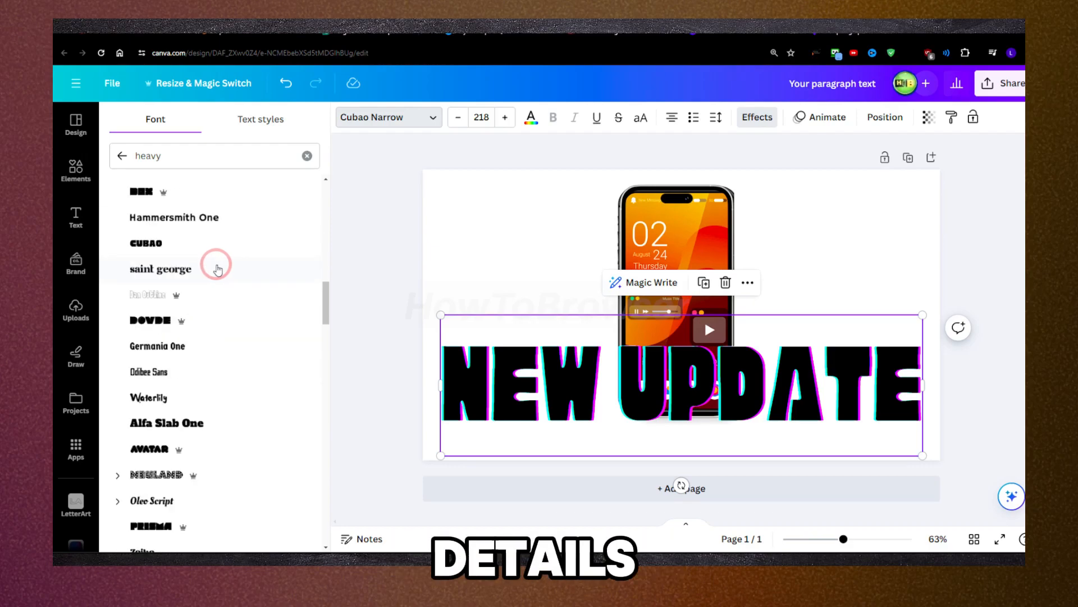
Step: Clear the font search, browse the complete font list and apply Amsterdam Four to the NEW UPDATE title
{"action": "left_click", "coordinate": [125, 159]}
{"action": "scroll", "coordinate": [205, 241], "scroll_direction": "down", "scroll_amount": 15}
{"action": "scroll", "coordinate": [207, 253], "scroll_direction": "down", "scroll_amount": 3}
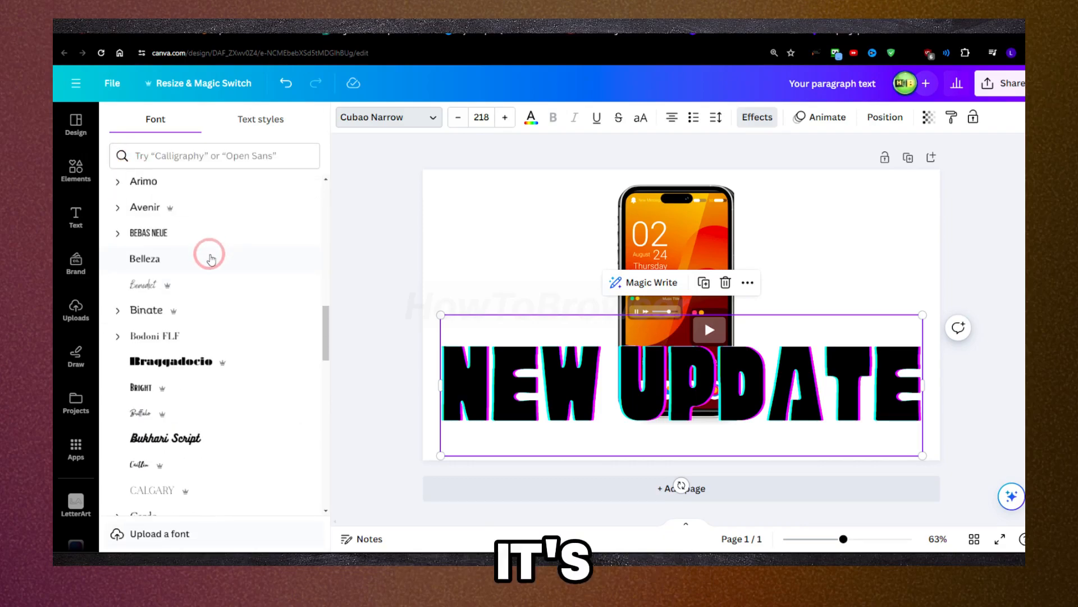
{"action": "scroll", "coordinate": [210, 253], "scroll_direction": "up", "scroll_amount": 2}
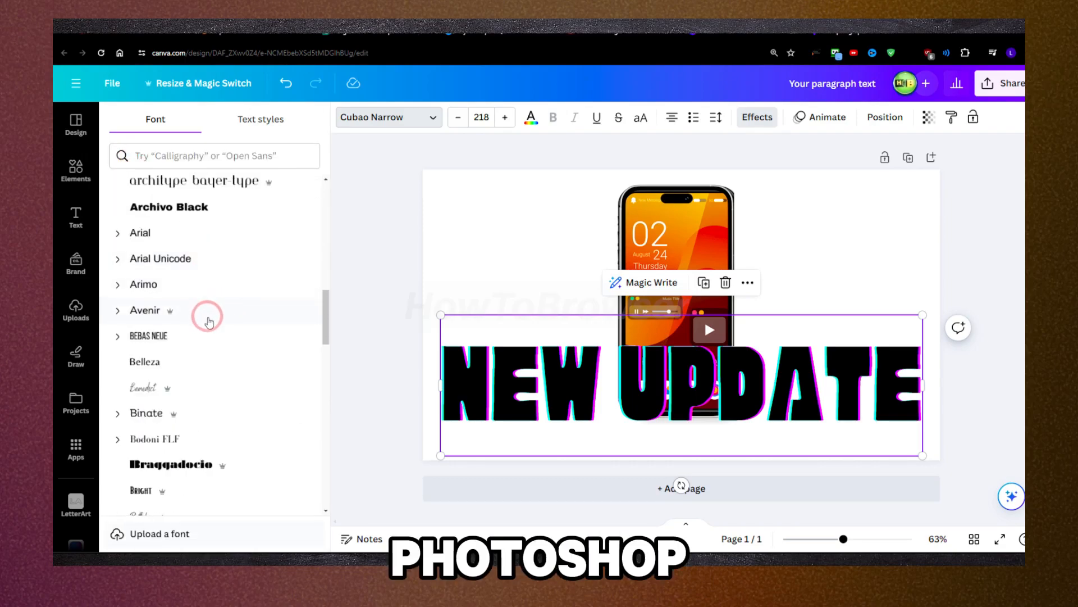
{"action": "scroll", "coordinate": [219, 308], "scroll_direction": "down", "scroll_amount": 15}
{"action": "scroll", "coordinate": [220, 309], "scroll_direction": "down", "scroll_amount": 5}
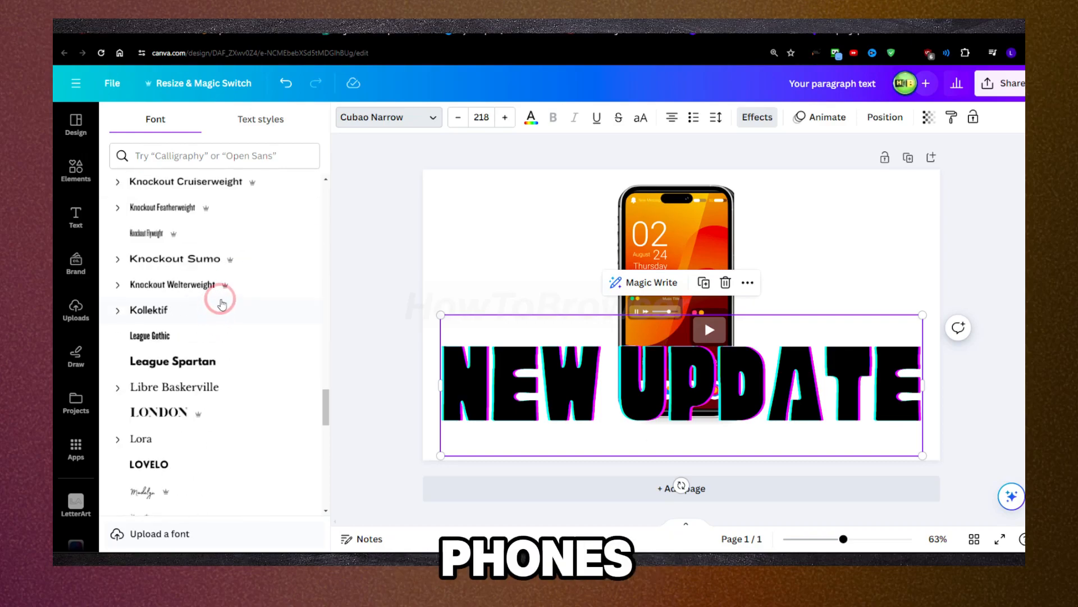
{"action": "scroll", "coordinate": [227, 295], "scroll_direction": "down", "scroll_amount": 10}
{"action": "scroll", "coordinate": [229, 302], "scroll_direction": "down", "scroll_amount": 15}
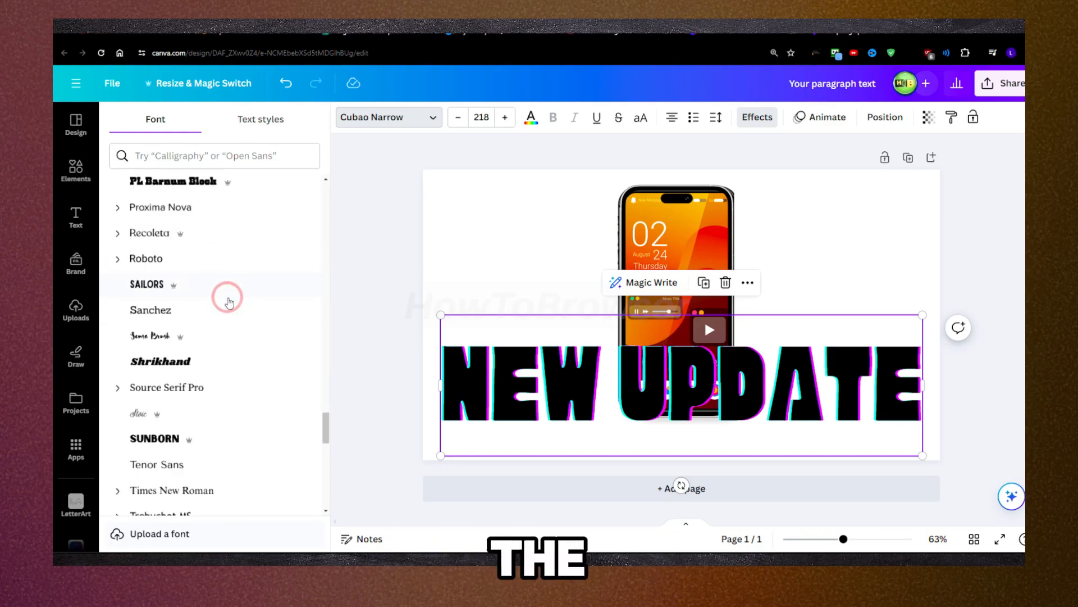
{"action": "scroll", "coordinate": [230, 302], "scroll_direction": "down", "scroll_amount": 6}
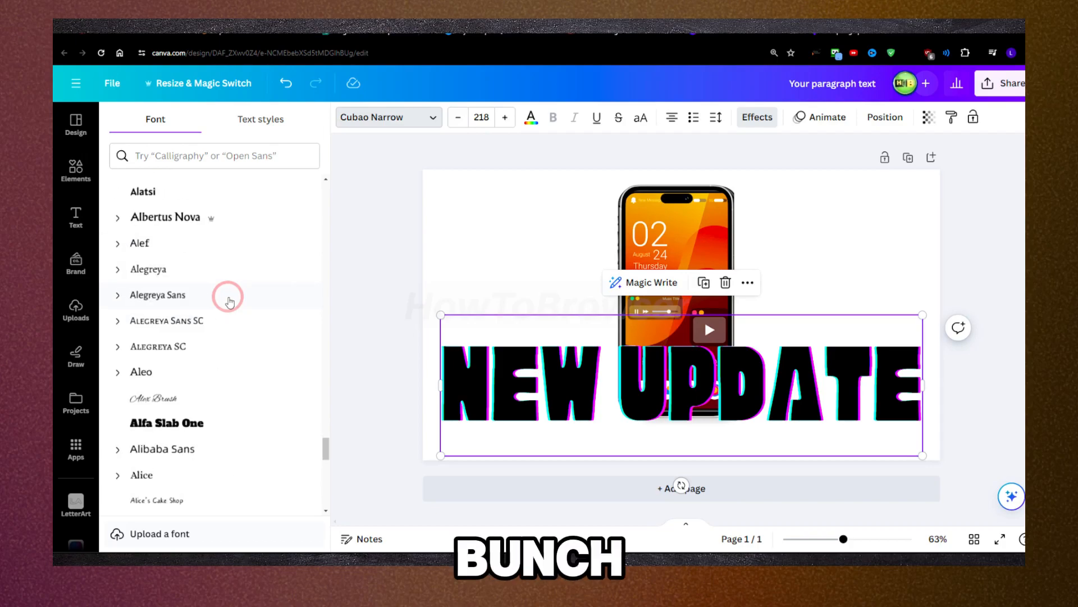
{"action": "left_click", "coordinate": [179, 343]}
Step: Remove the Glitch effect from the title and scale it down to font size 93.2 at the canvas's upper-left corner
{"action": "left_click_drag", "start_coordinate": [544, 333], "coordinate": [506, 202]}
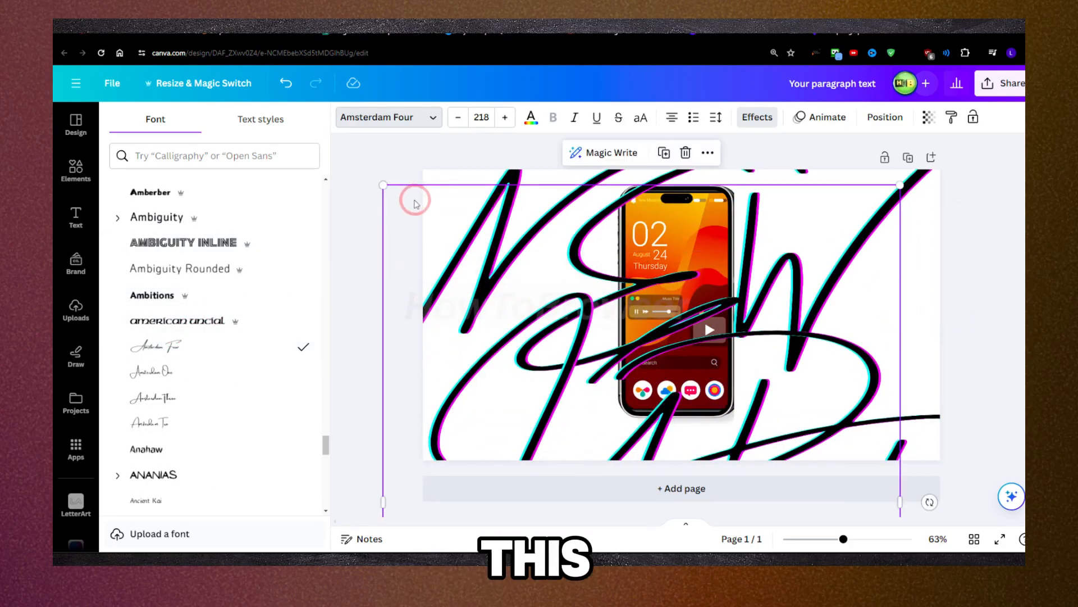
{"action": "left_click_drag", "start_coordinate": [384, 185], "coordinate": [502, 332]}
{"action": "left_click", "coordinate": [750, 119]}
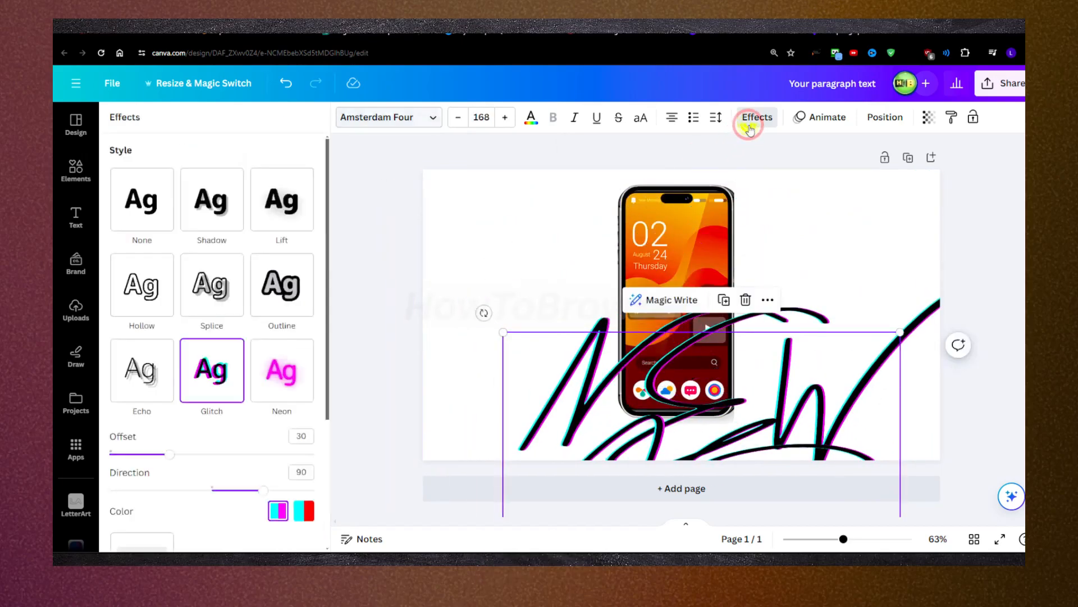
{"action": "left_click", "coordinate": [142, 200]}
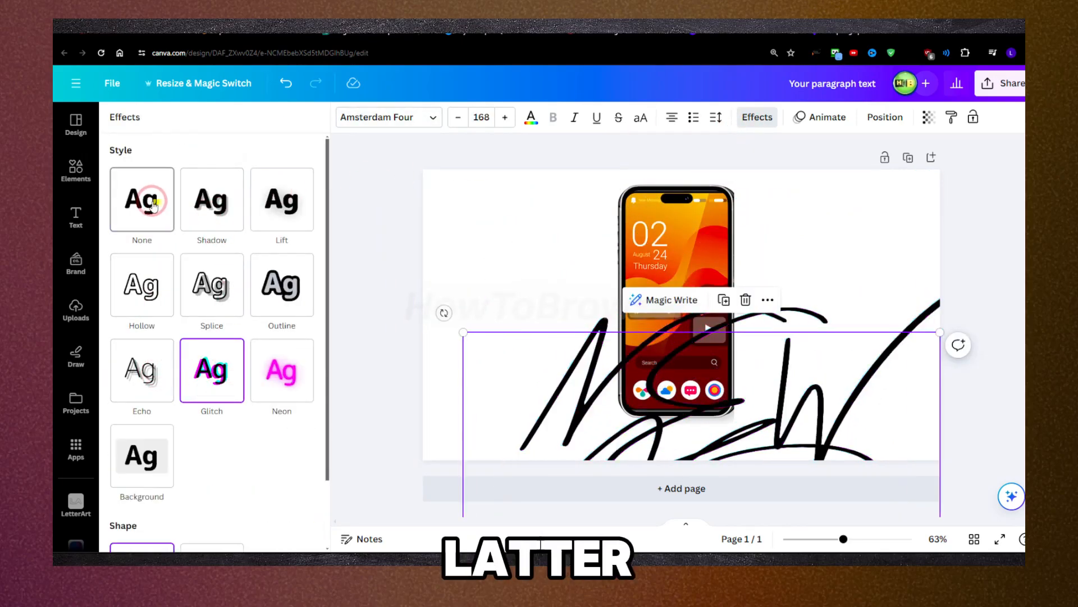
{"action": "left_click_drag", "start_coordinate": [503, 332], "coordinate": [418, 169]}
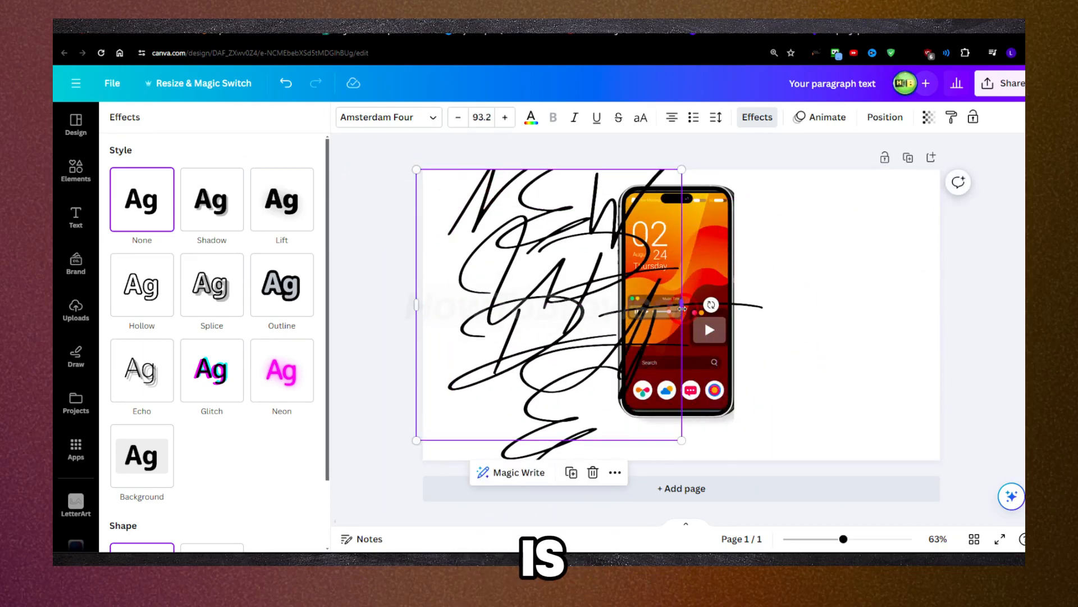
Step: Widen the NEW UPDATE title's text box so UPDATE fits on one line, and increase the spacing between its two lines
{"action": "left_click_drag", "start_coordinate": [681, 311], "coordinate": [934, 311]}
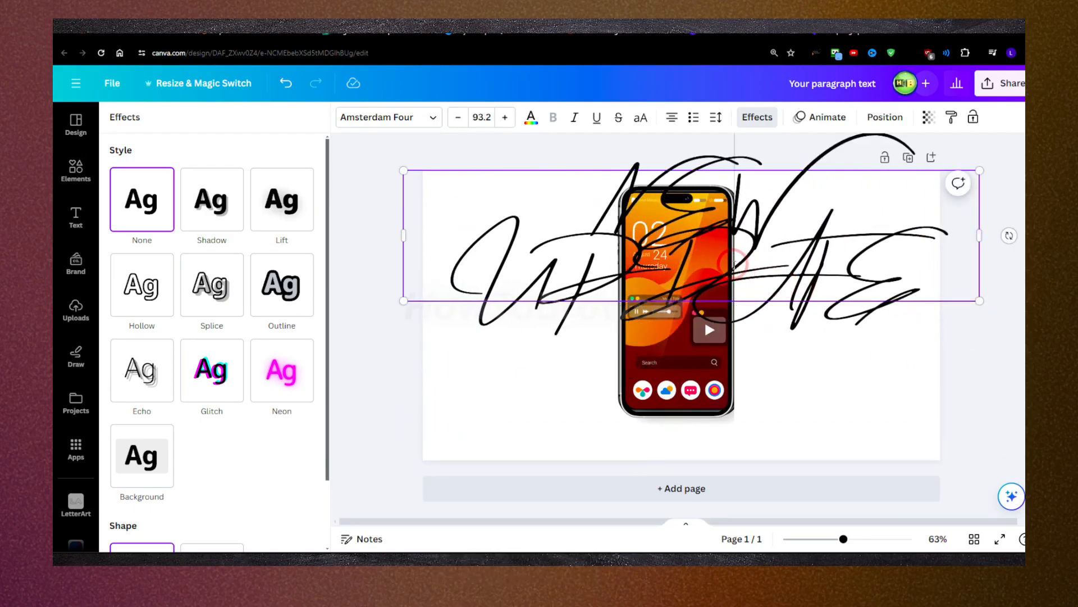
{"action": "double_click", "coordinate": [734, 266]}
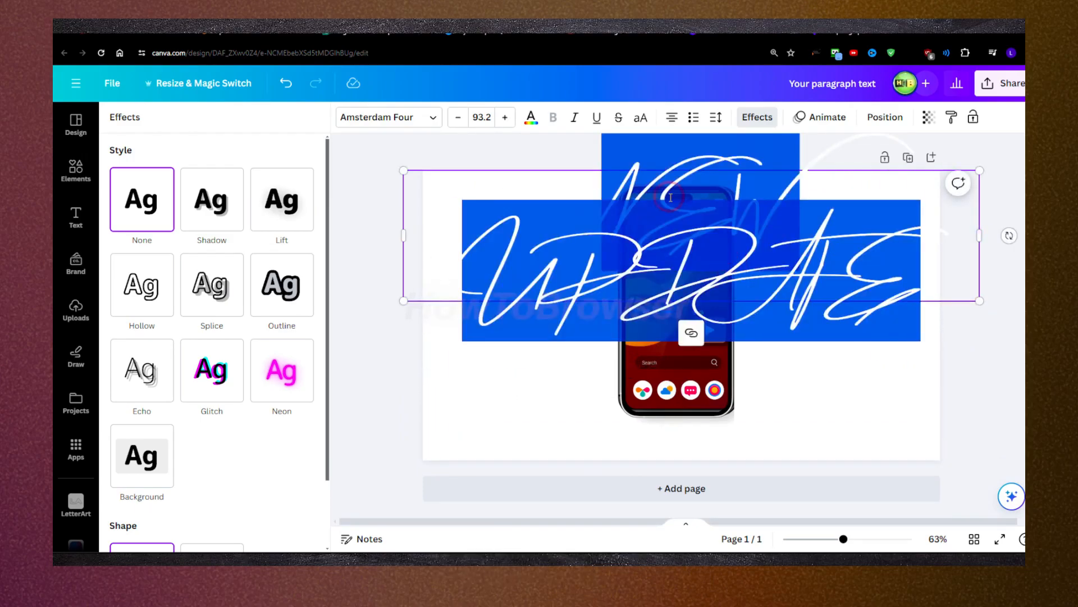
{"action": "left_click", "coordinate": [715, 117]}
{"action": "left_click_drag", "start_coordinate": [784, 205], "coordinate": [865, 213]}
{"action": "left_click", "coordinate": [800, 290]}
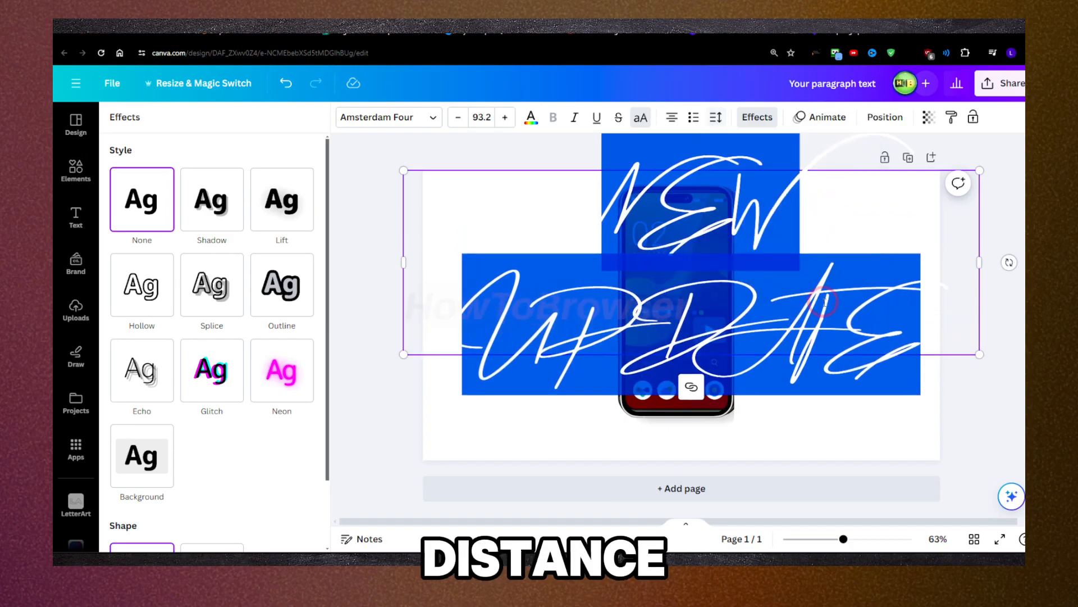
{"action": "left_click", "coordinate": [762, 267]}
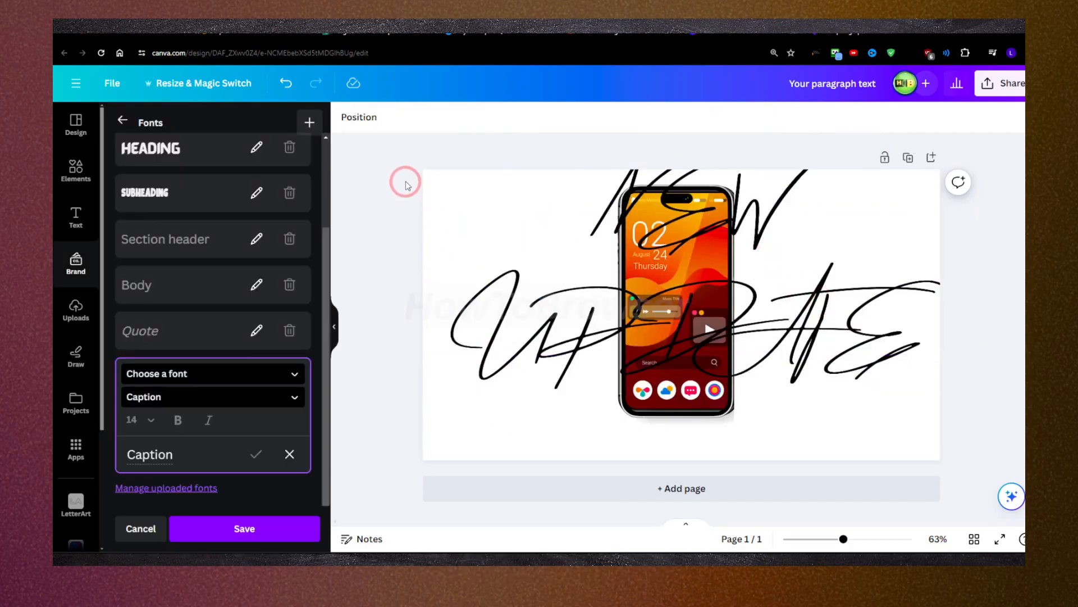
{"action": "left_click", "coordinate": [474, 205]}
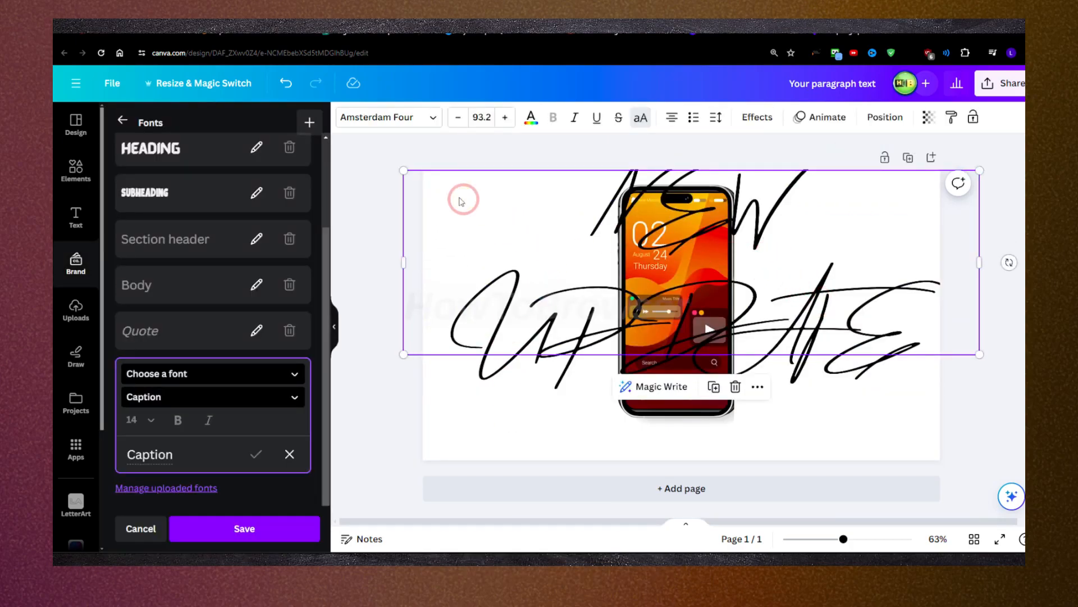
Step: Scale the title down to font size 34.4 in the canvas's upper-left area and replace its text with HELLO
{"action": "left_click_drag", "start_coordinate": [409, 177], "coordinate": [504, 208]}
{"action": "left_click_drag", "start_coordinate": [428, 203], "coordinate": [505, 233]}
{"action": "double_click", "coordinate": [508, 233]}
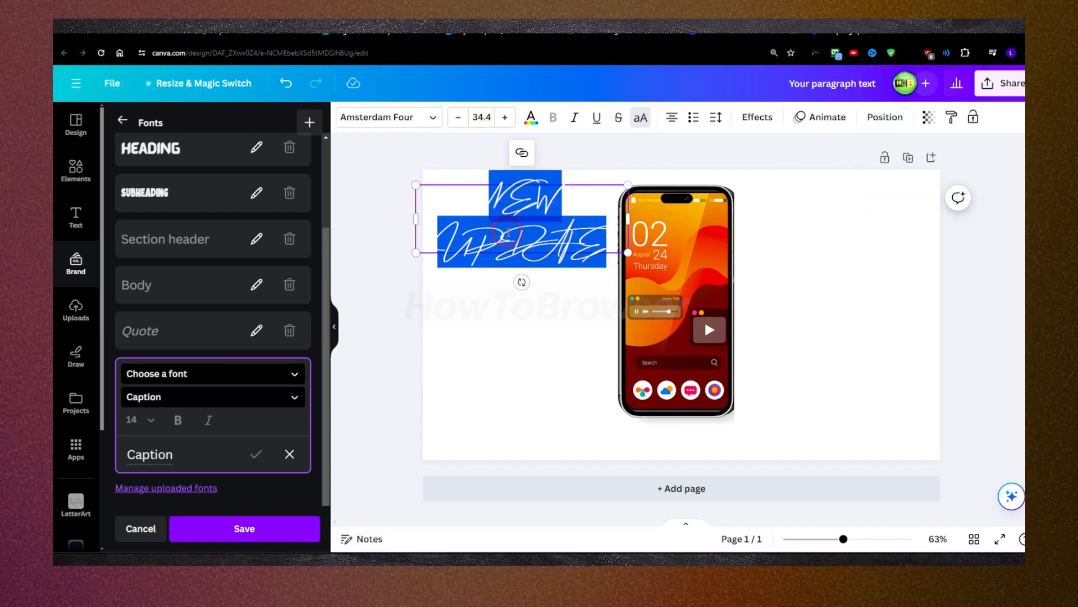
{"action": "key", "text": "Caps_Lock"}
{"action": "type", "text": "HELLO"}
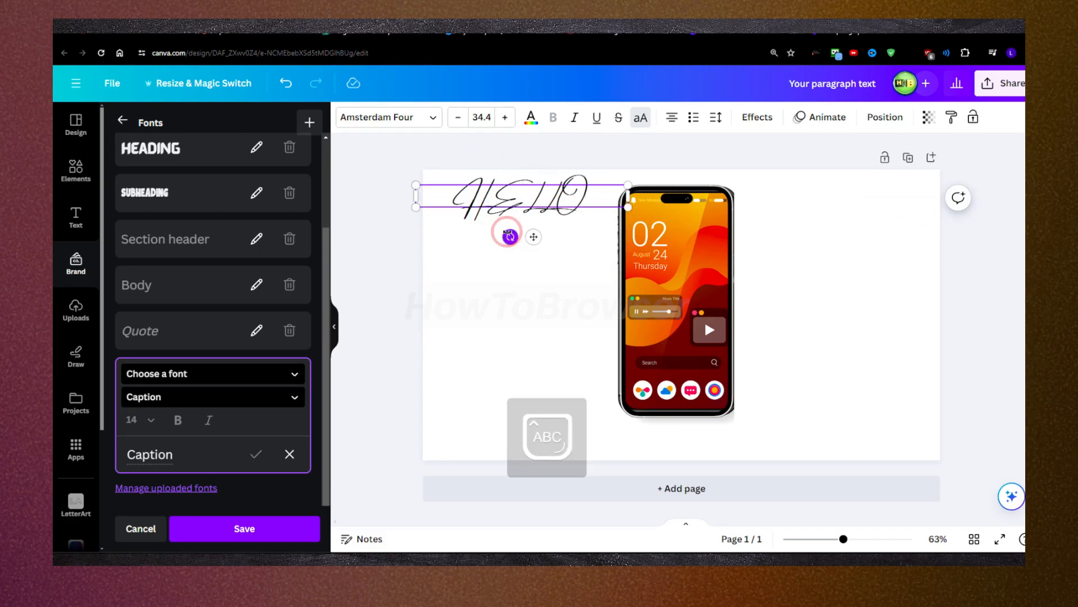
{"action": "left_click", "coordinate": [499, 238]}
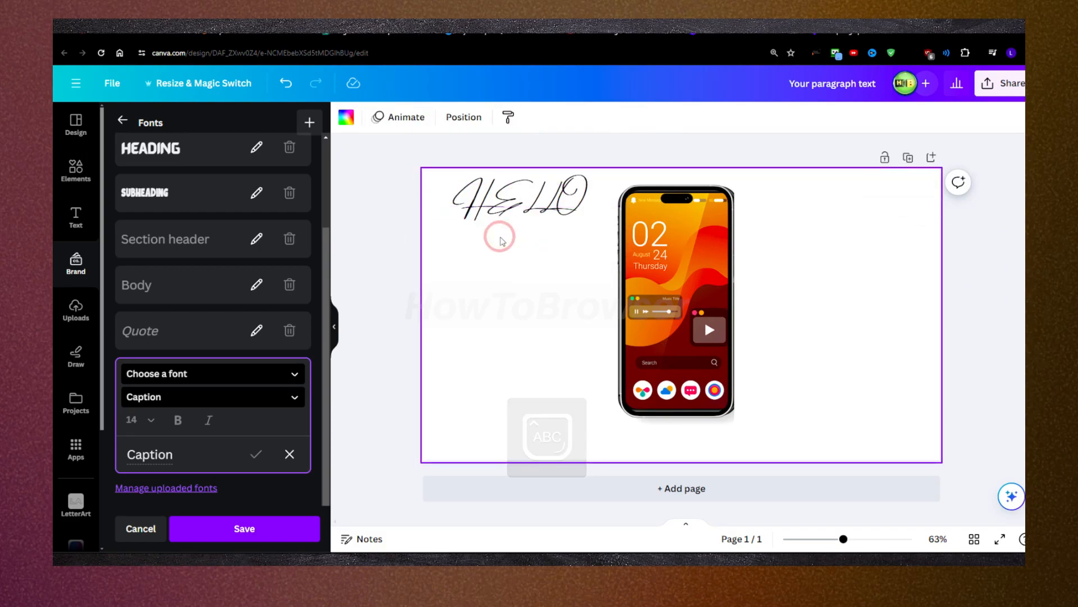